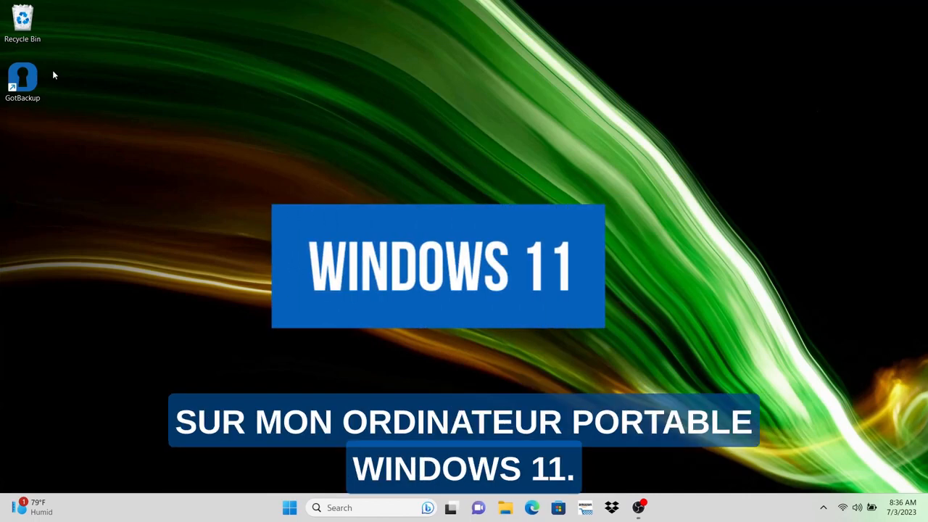
Log in to the GotBackup desktop client, grant it account access, and connect the local folder using virtual files.
double_click(23, 76)
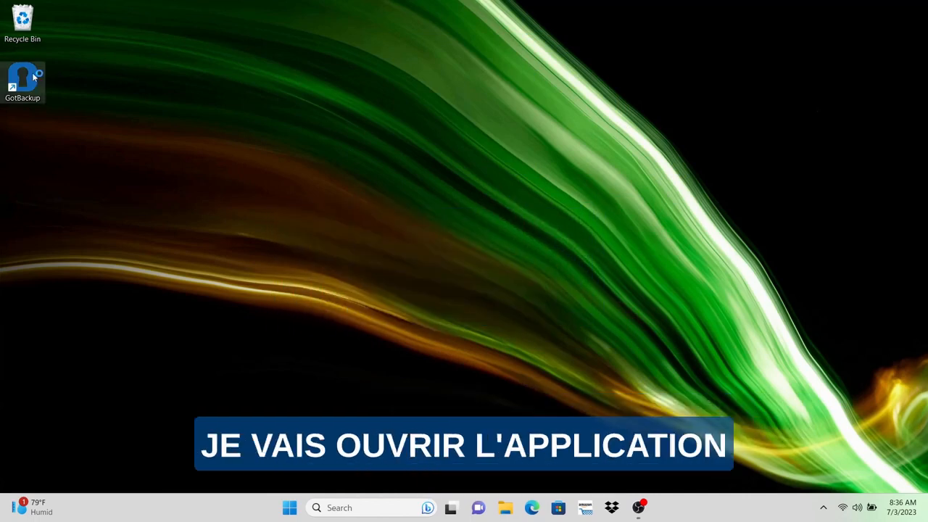
click(445, 303)
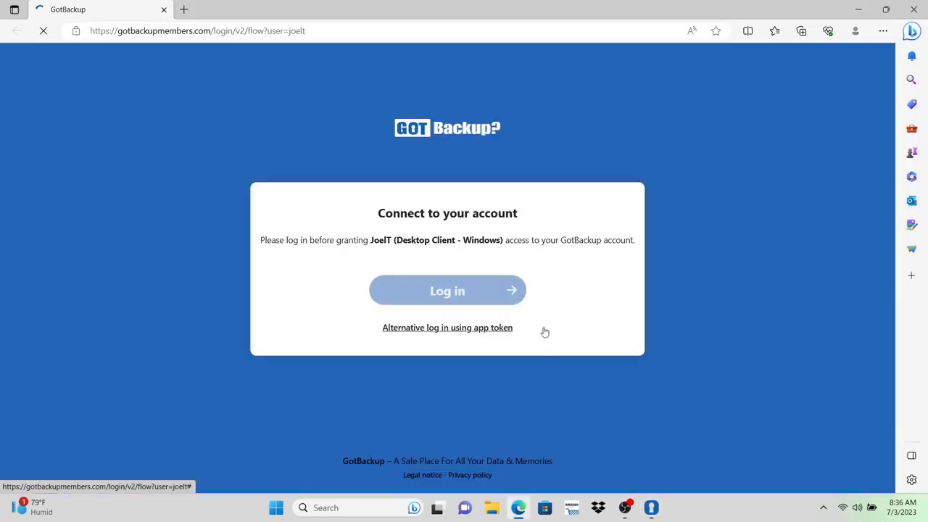
click(449, 291)
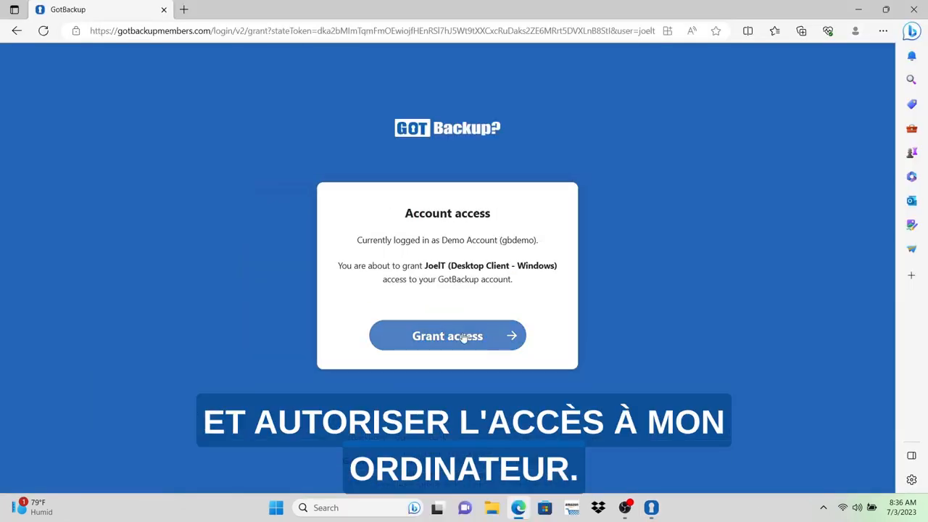
click(464, 338)
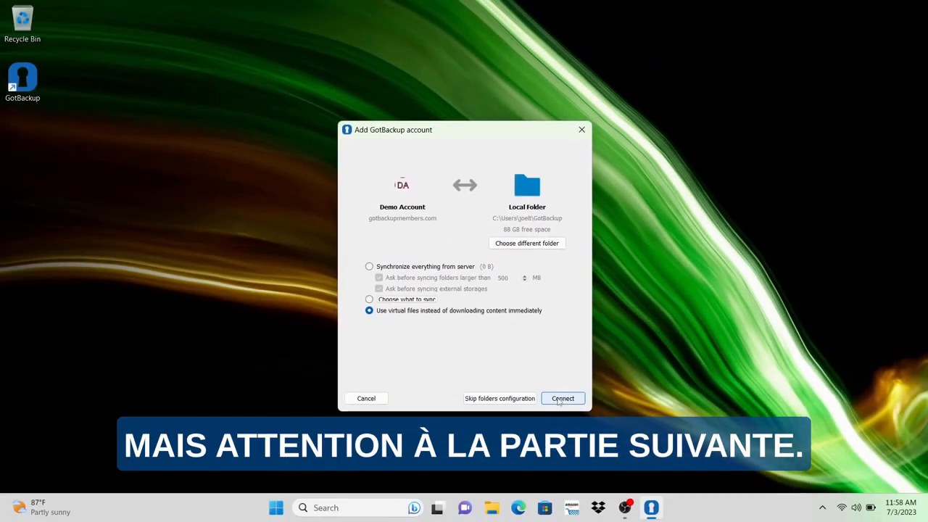
click(560, 400)
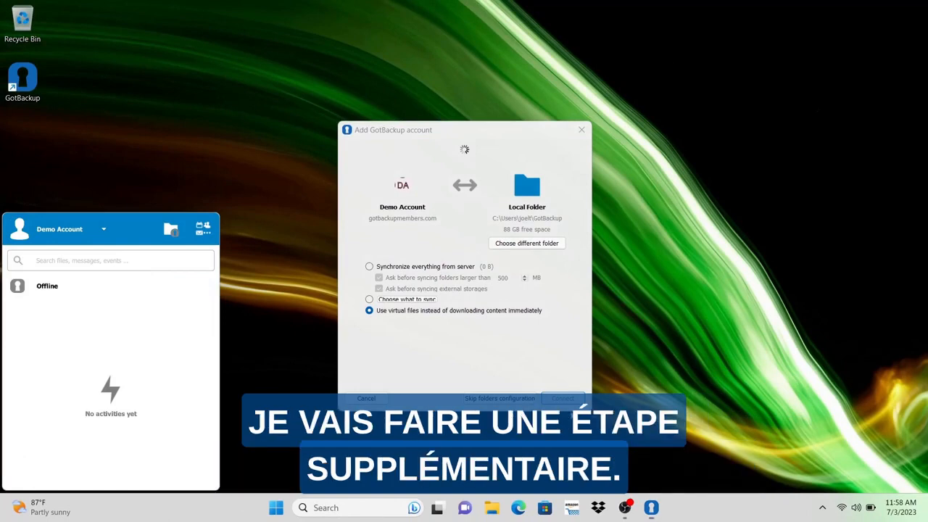
Open the account's files in the web browser and create a folder named Win11Laptop.
click(206, 230)
click(182, 272)
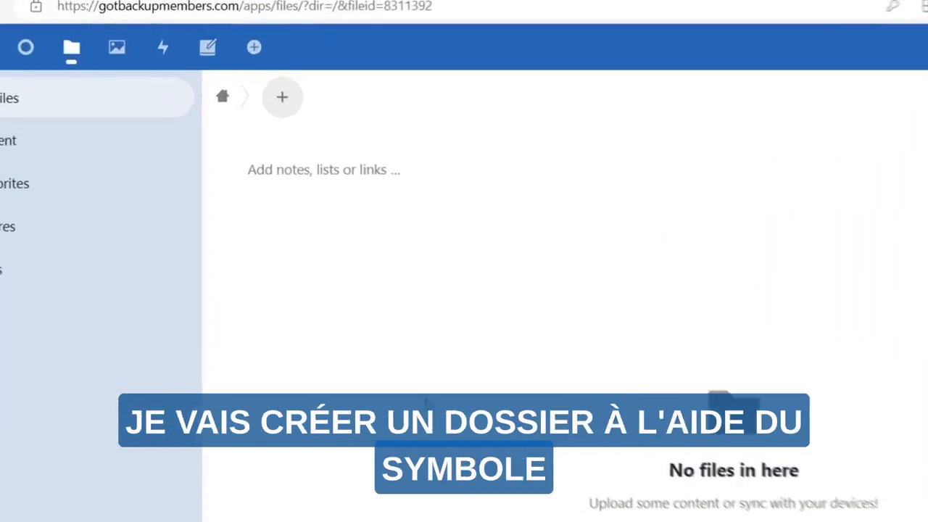
click(313, 107)
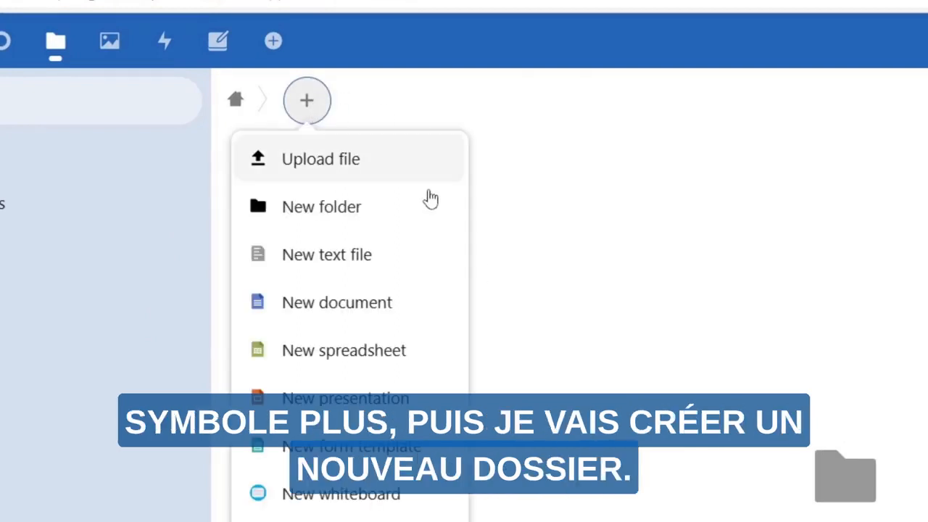
click(351, 206)
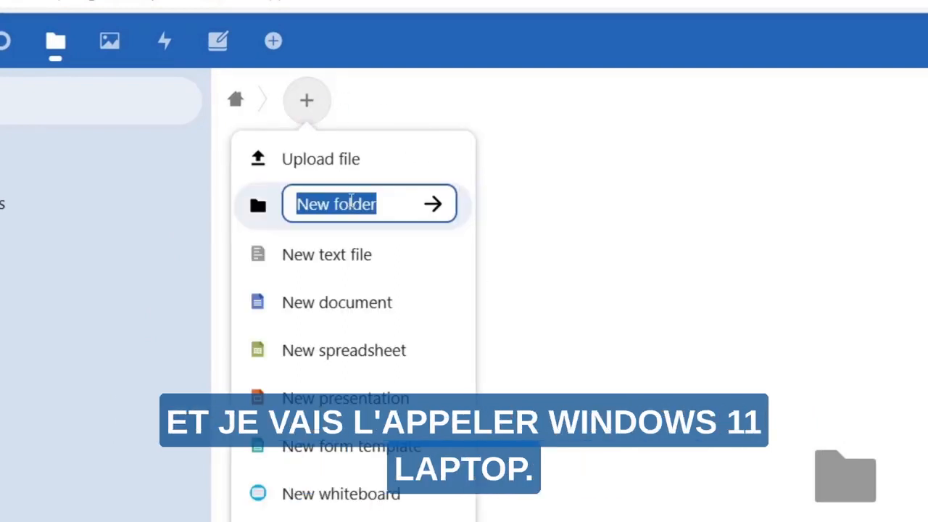
text(Win)
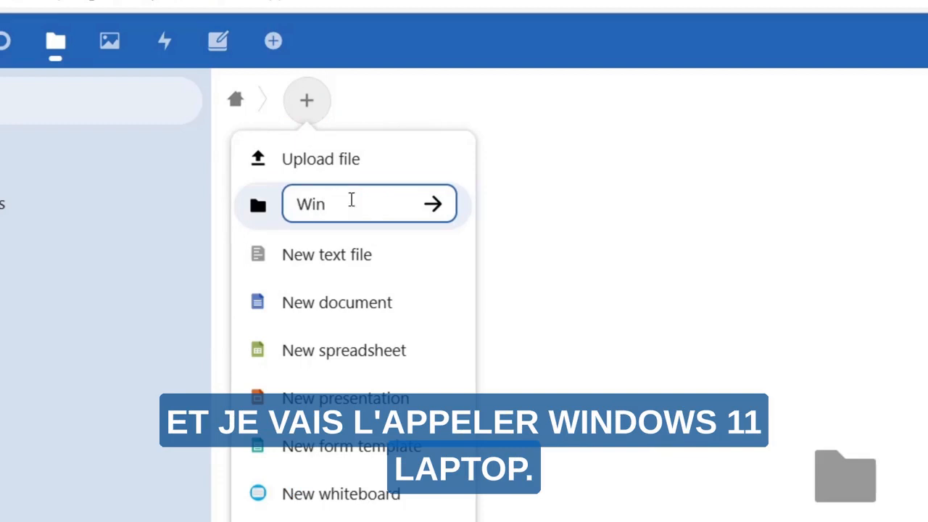
text(11Laptop)
key(Return)
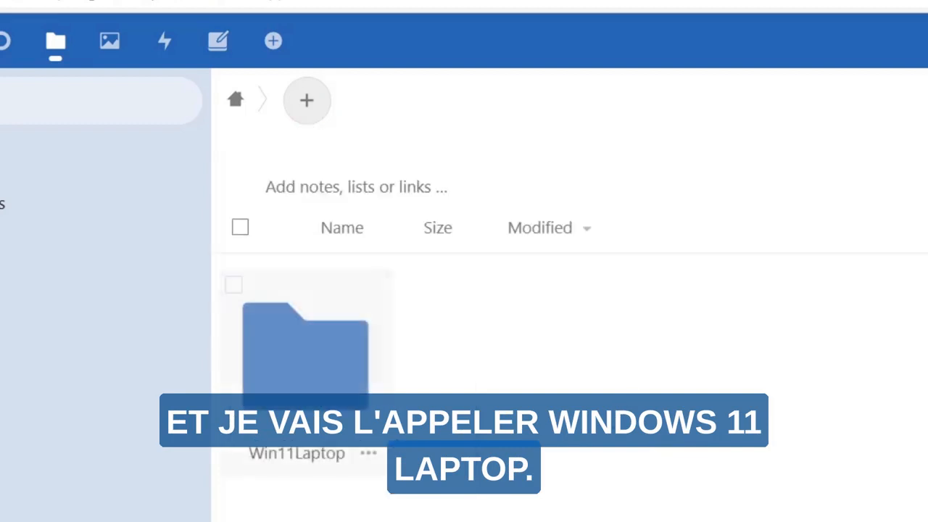
Create a folder named MacBook at the root of the web files.
click(308, 111)
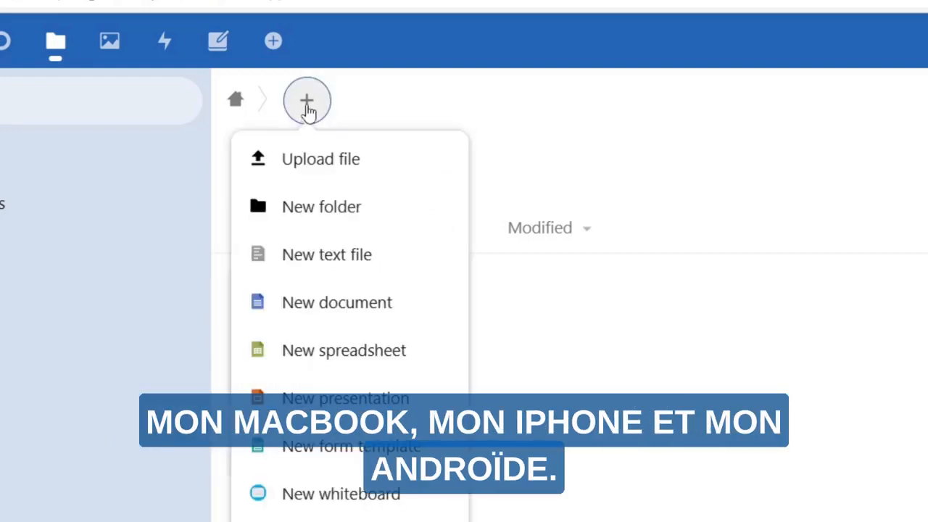
click(343, 209)
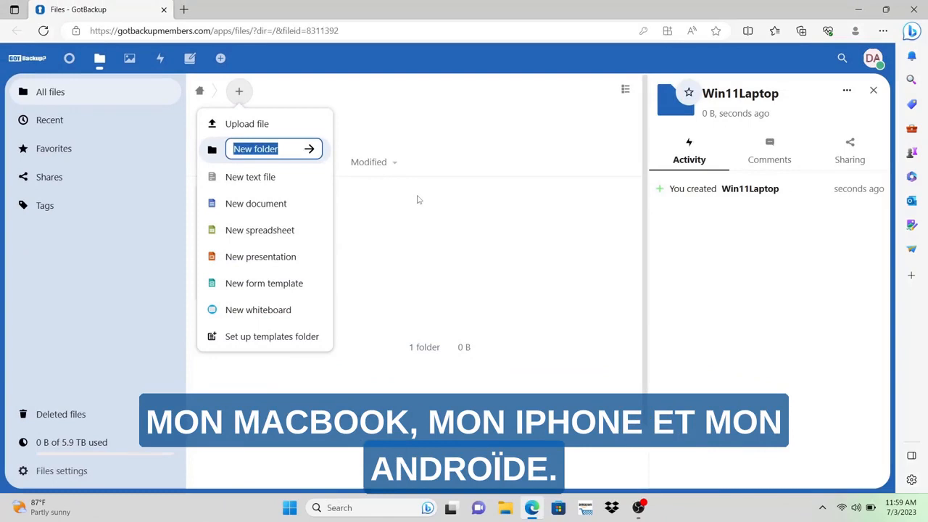
text(MacBook)
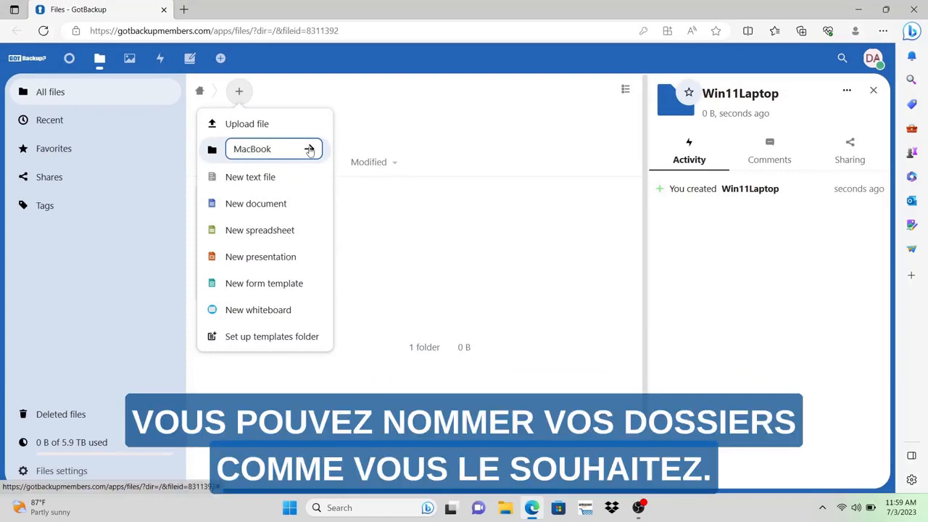
click(311, 149)
Create a folder named iPhone alongside the other device folders.
click(239, 92)
click(248, 150)
text(iPhone)
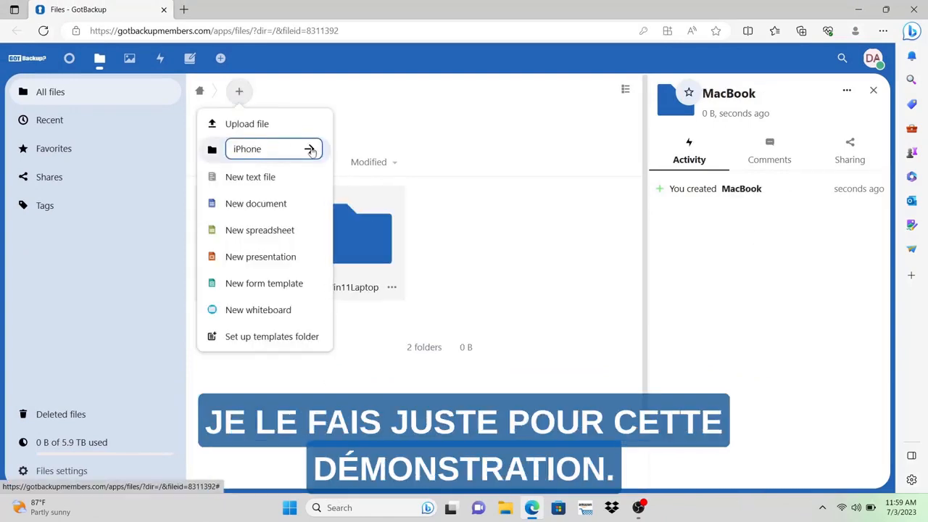
key(Return)
Create a folder named Android alongside the other device folders.
click(240, 91)
click(248, 150)
text(Android)
key(Return)
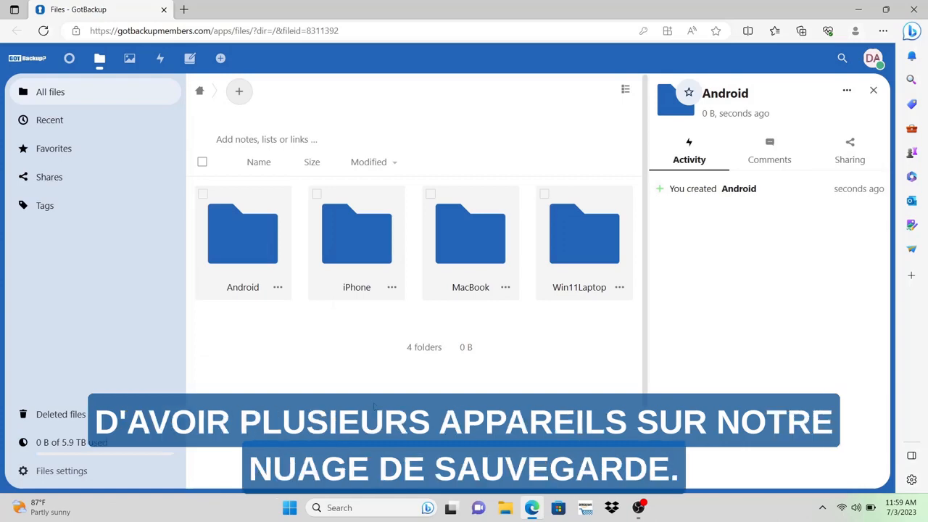
Close the browser and open the settings of the GotBackup desktop client.
click(915, 8)
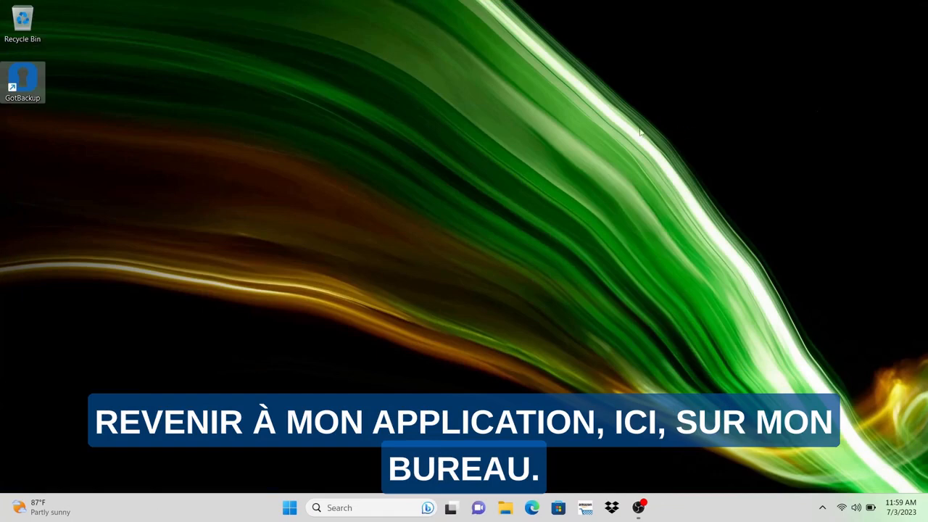
double_click(34, 88)
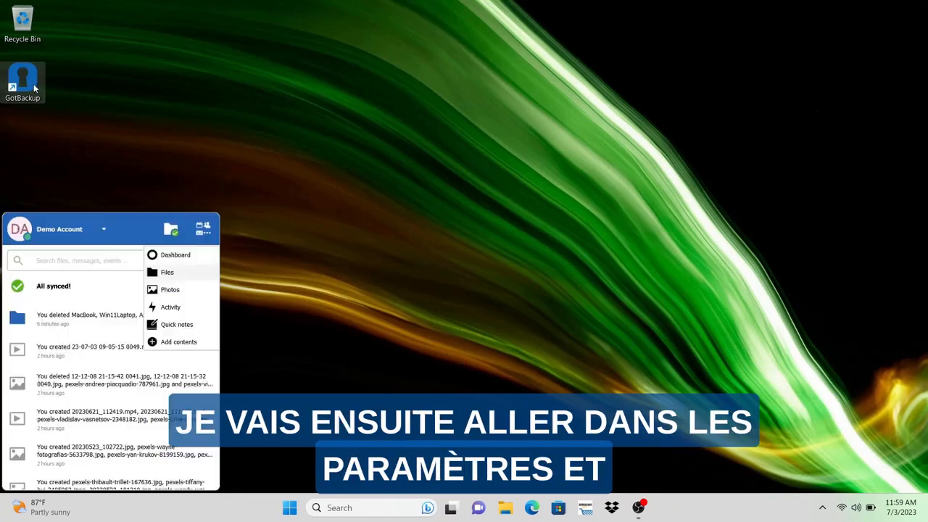
click(92, 234)
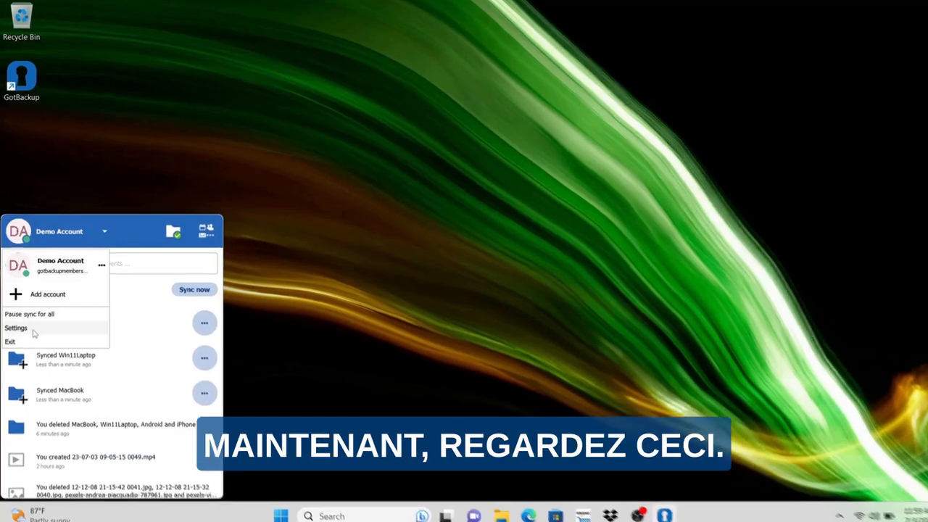
click(29, 325)
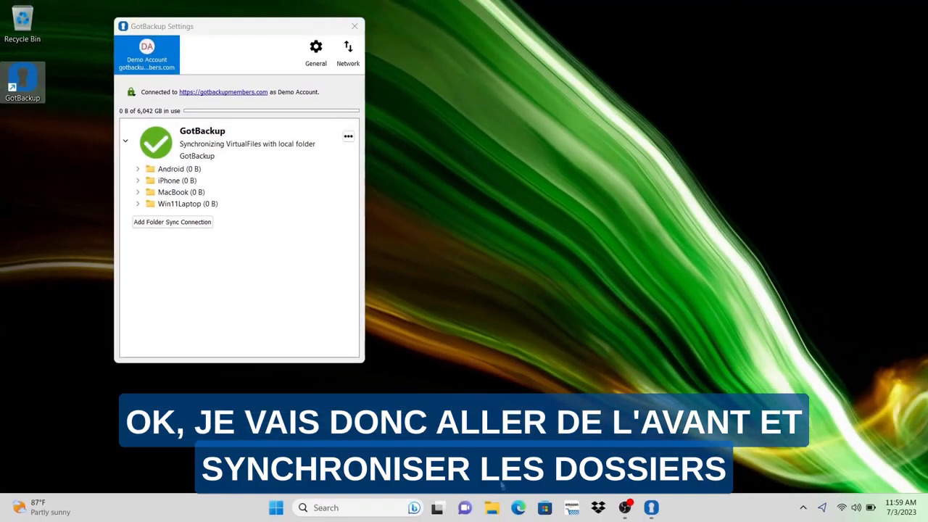
Open File Explorer beside the GotBackup settings and look through the local Documents, Pictures, Music and Videos folders.
click(492, 509)
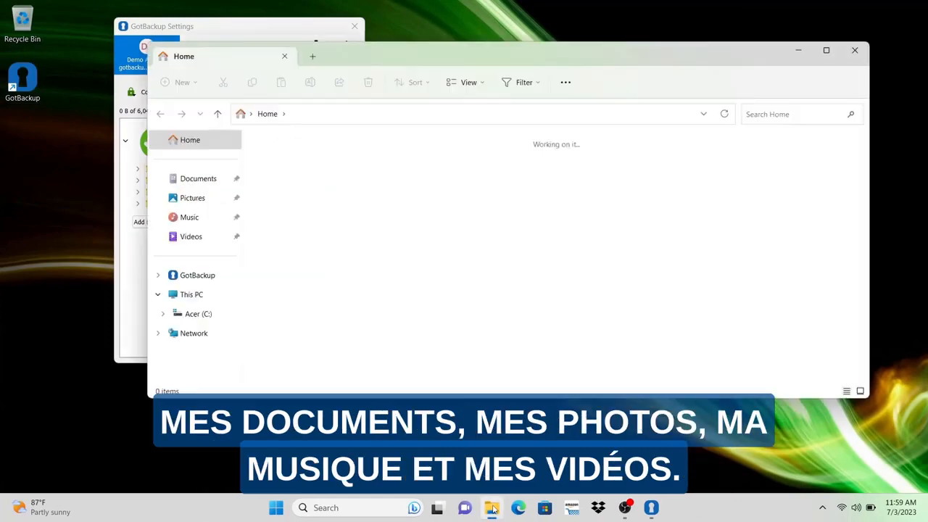
drag(377, 64, 635, 72)
click(455, 186)
click(454, 210)
click(451, 227)
click(454, 246)
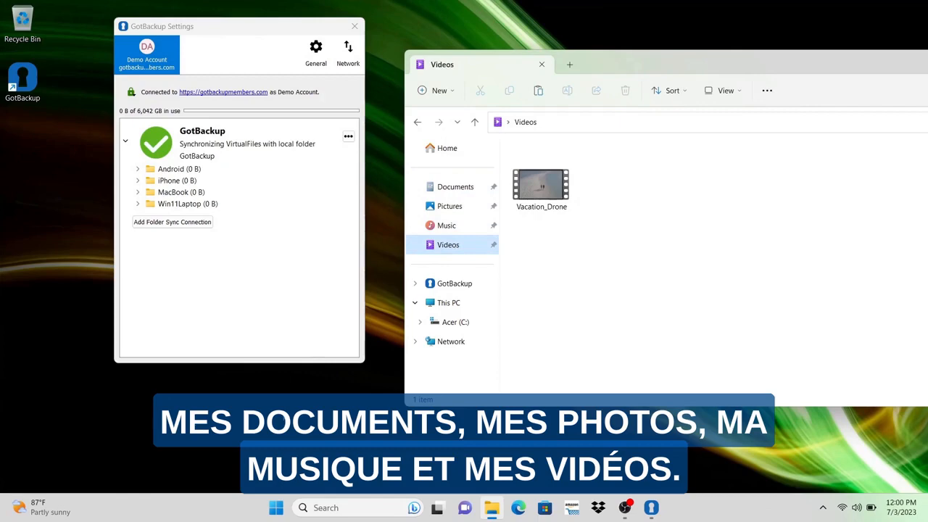
Start a new folder sync connection with the local Documents folder as its source.
click(172, 222)
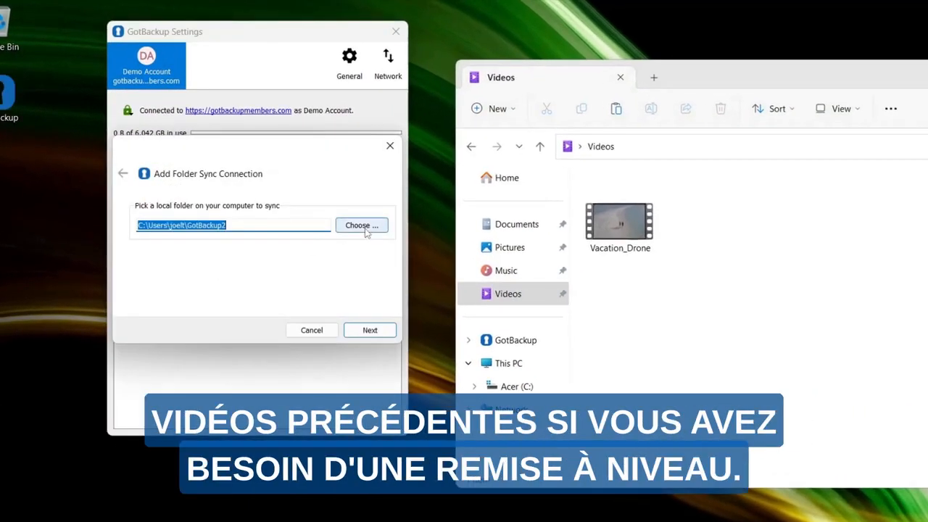
click(361, 225)
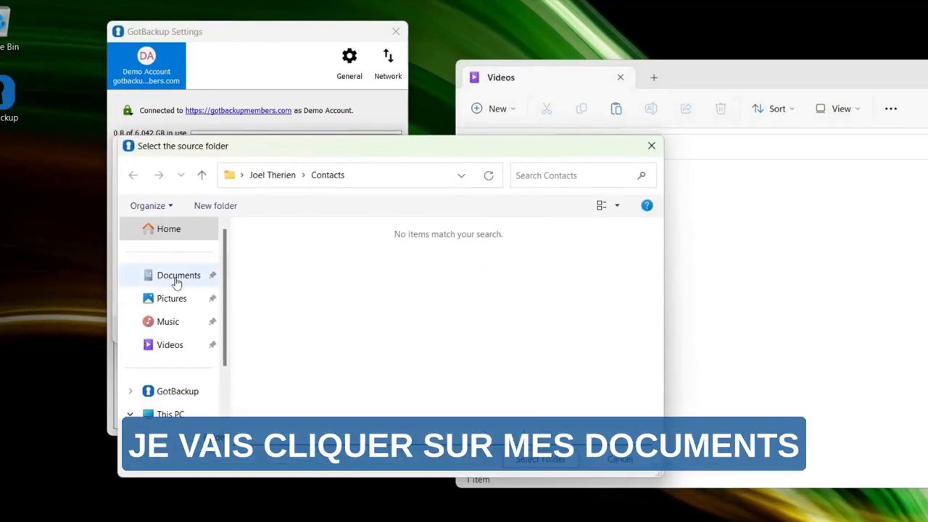
click(177, 282)
click(552, 467)
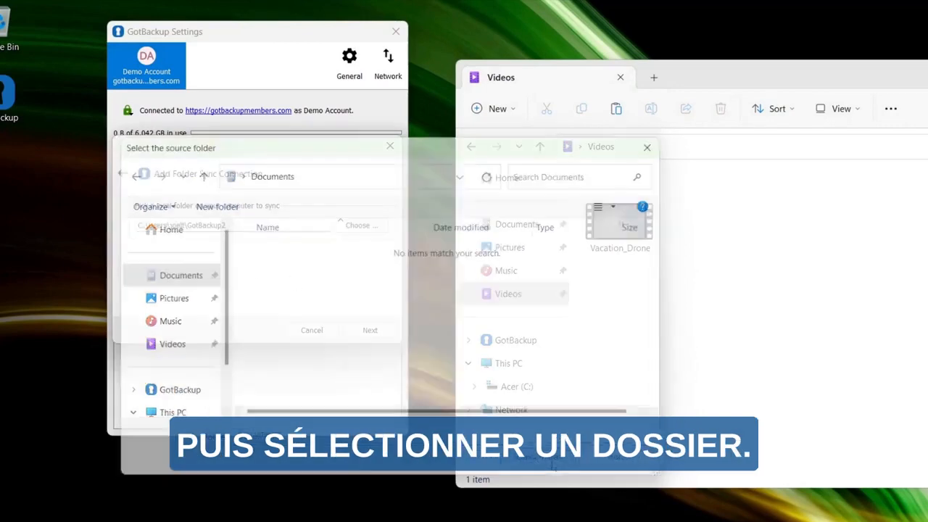
click(374, 335)
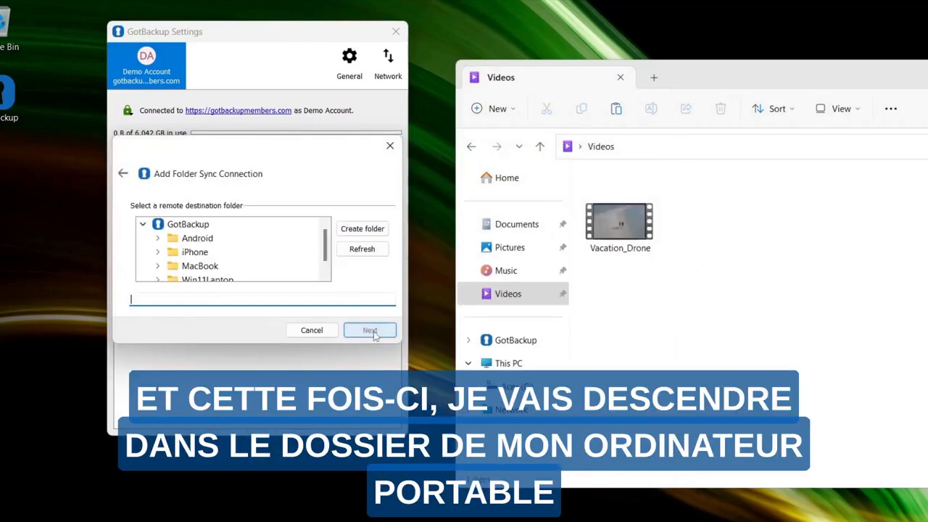
Create a remote folder named Documents inside Win11Laptop and add the sync connection with it as the destination.
scroll(279, 242, down, 1)
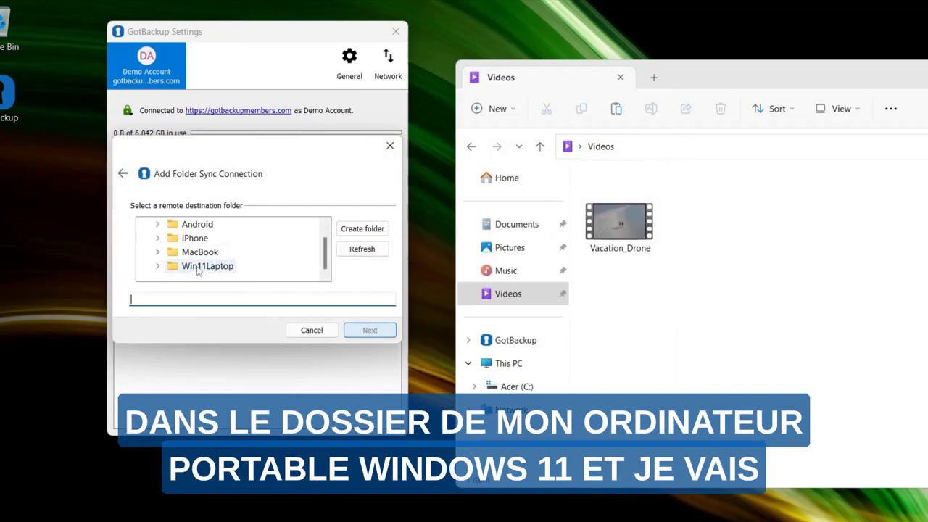
click(197, 268)
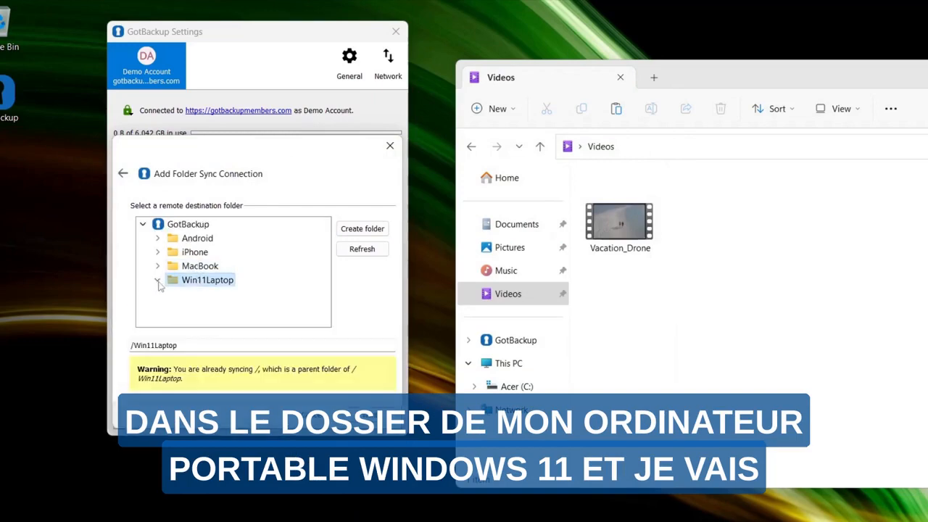
click(372, 230)
text(D)
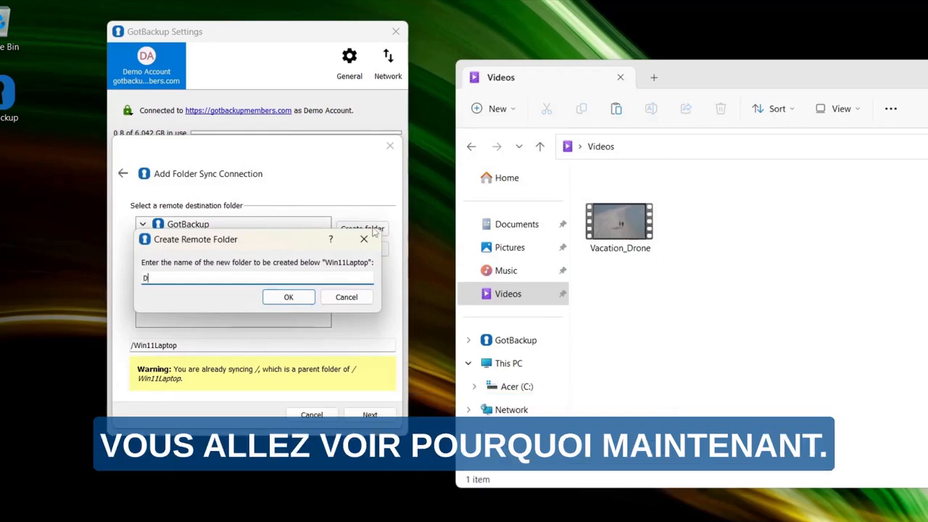
text(ocumen)
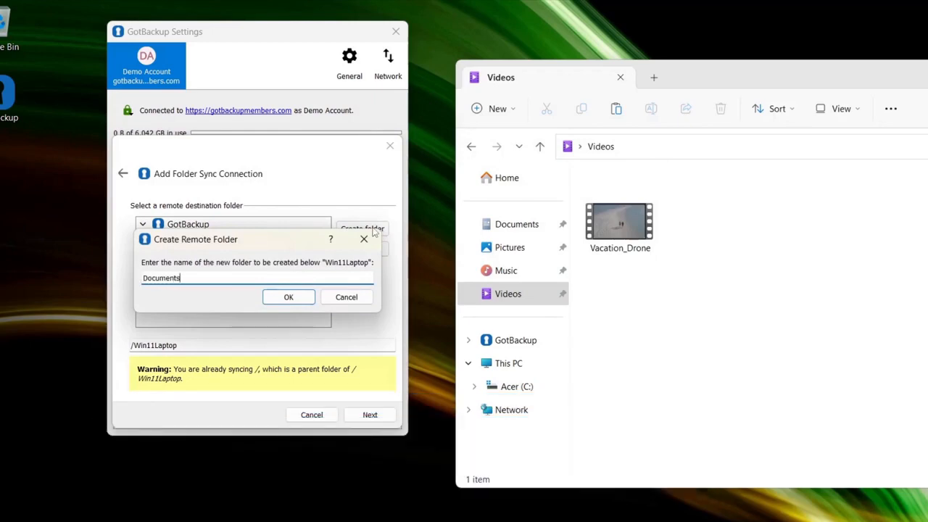
text(ts)
click(301, 297)
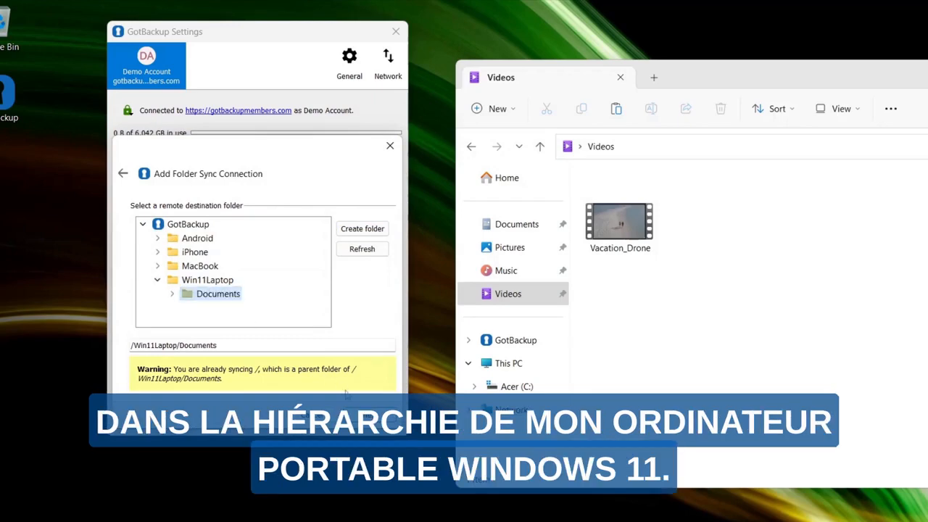
click(359, 410)
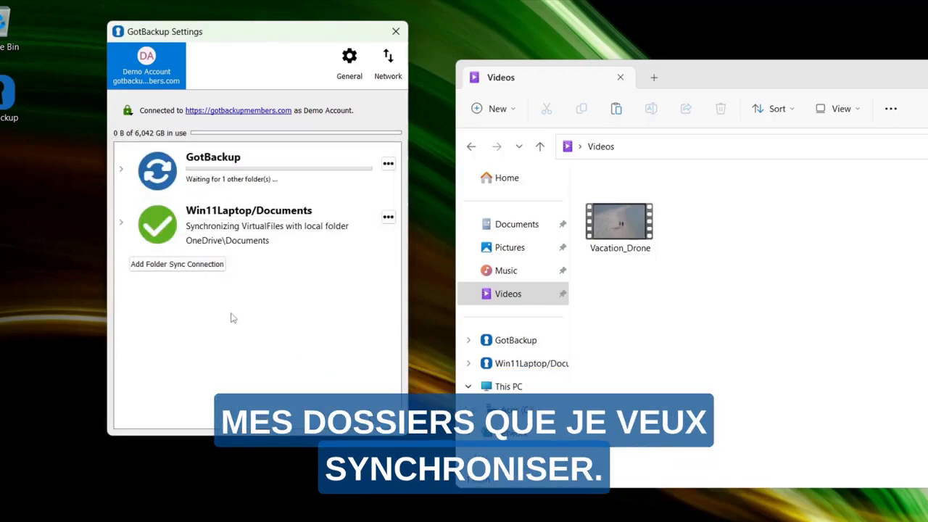
Start a new folder sync connection with the local Pictures folder as its source.
click(177, 265)
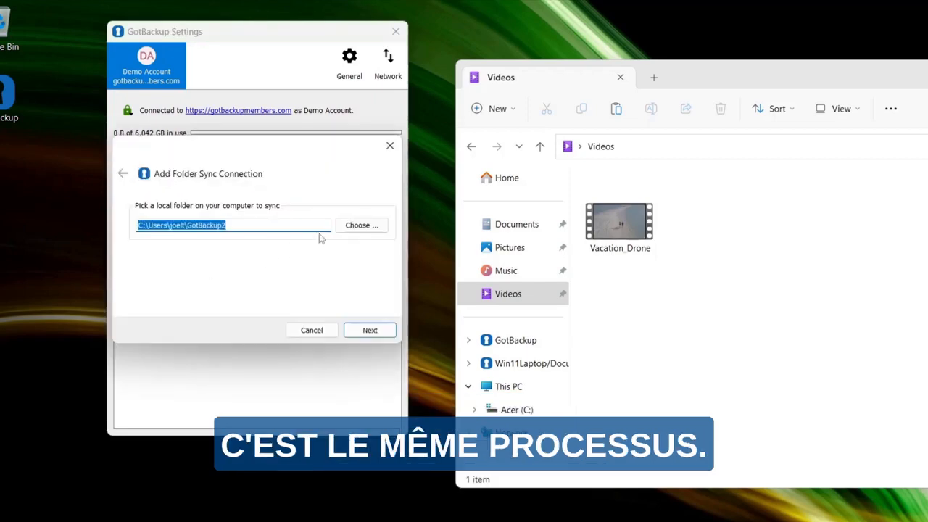
click(352, 225)
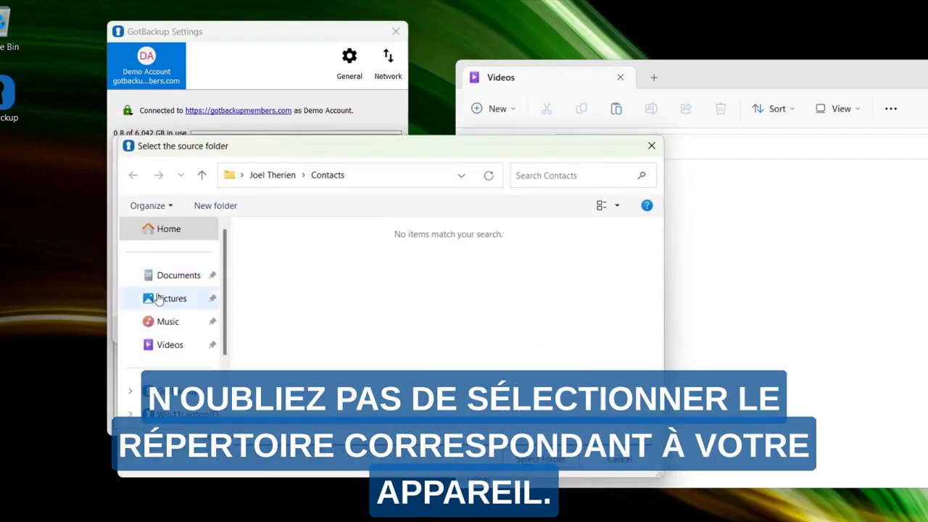
click(159, 305)
click(541, 459)
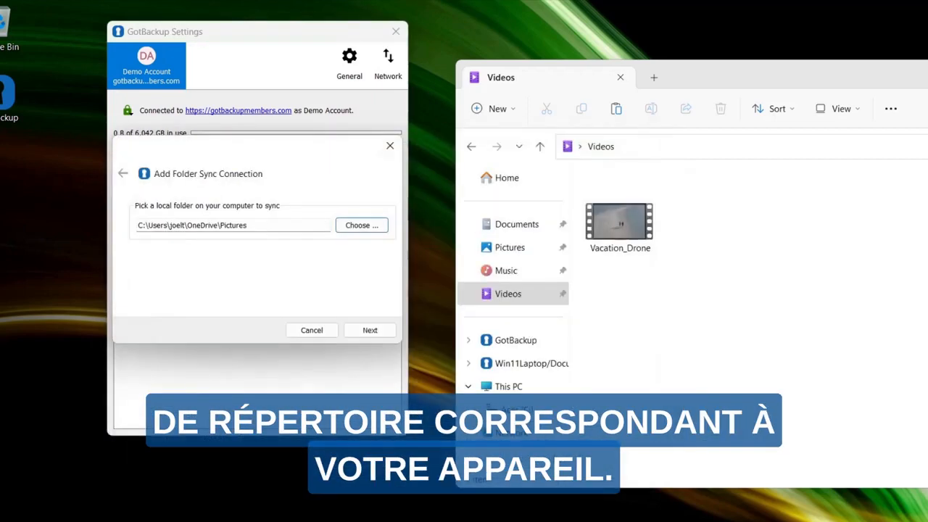
click(370, 330)
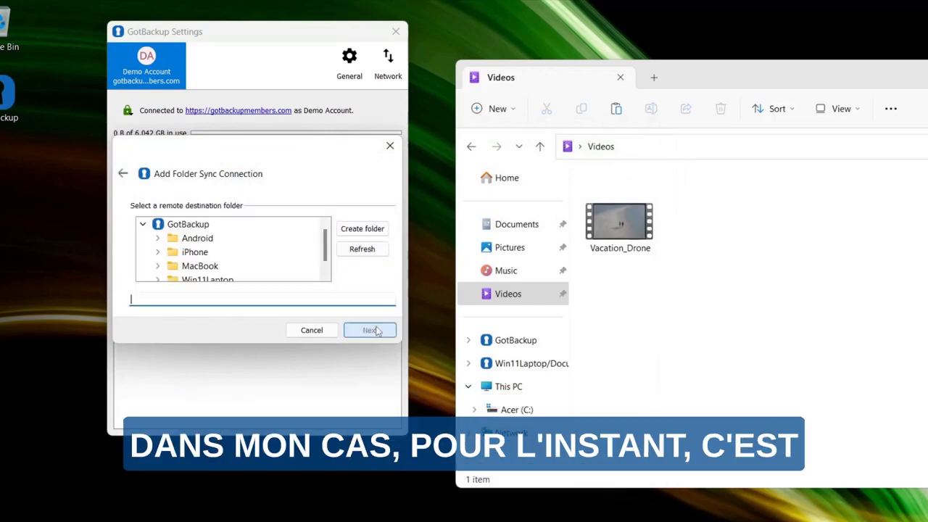
Create a remote folder named Pictures inside Win11Laptop and add the sync connection with it as the destination.
scroll(265, 240, down, 1)
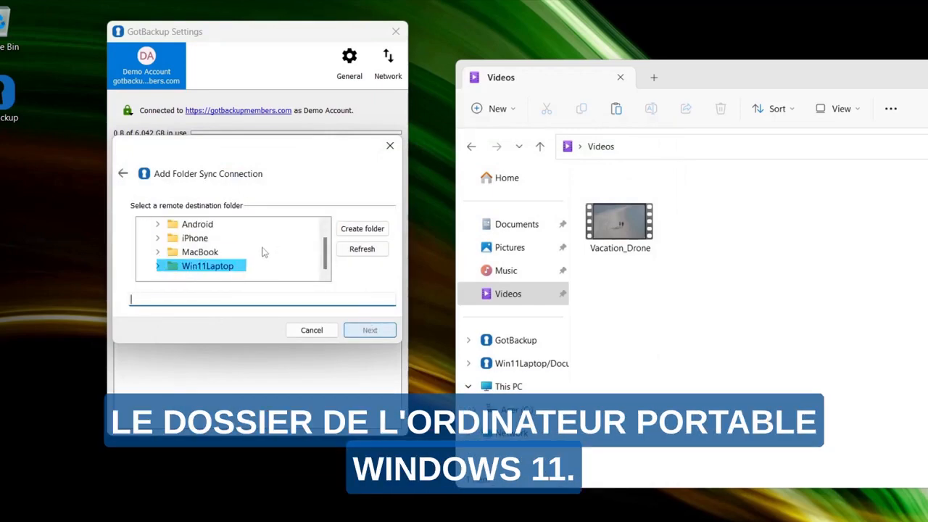
click(216, 269)
click(358, 229)
text(Pictures)
click(288, 310)
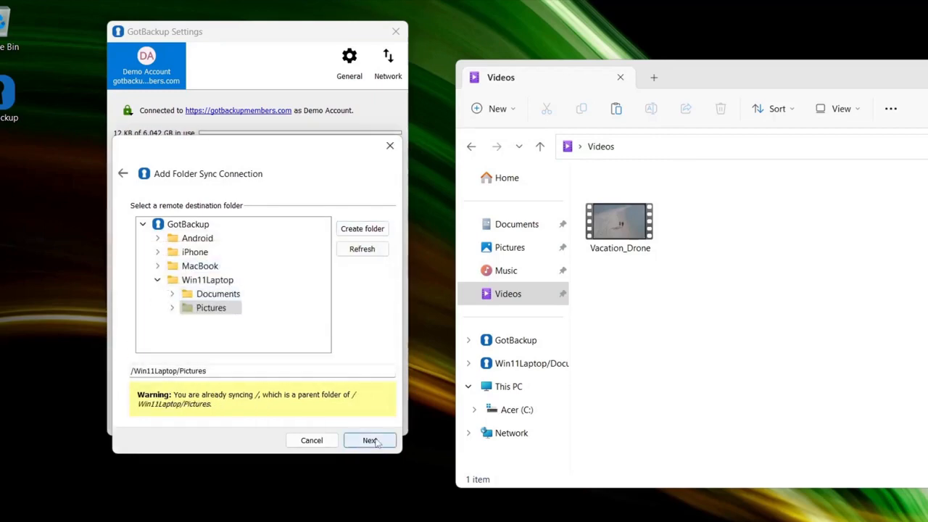
click(376, 440)
click(376, 439)
Start another folder sync connection with the local Music folder as its source.
click(176, 319)
click(361, 224)
click(169, 322)
click(541, 459)
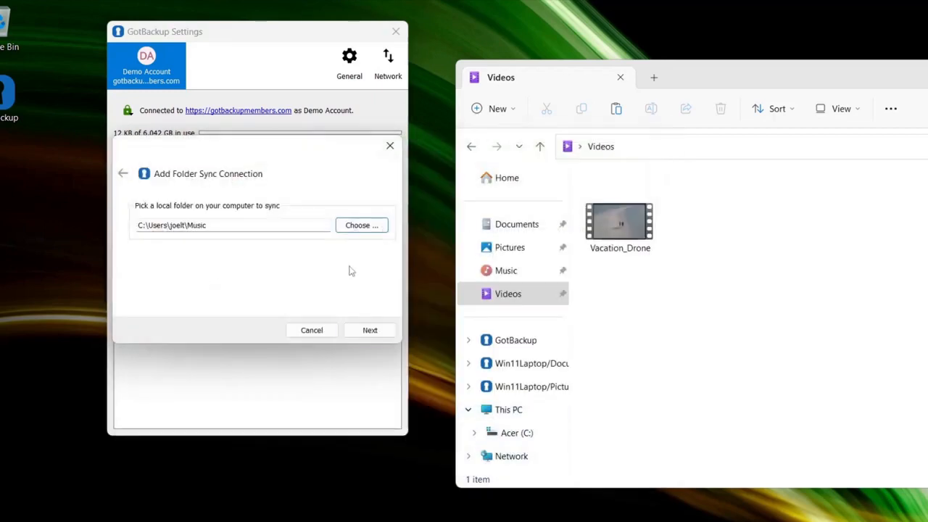
click(370, 330)
Create a remote folder named Music inside Win11Laptop and add the sync connection using virtual files.
scroll(232, 261, down, 1)
click(208, 266)
click(363, 229)
text(Music)
click(346, 317)
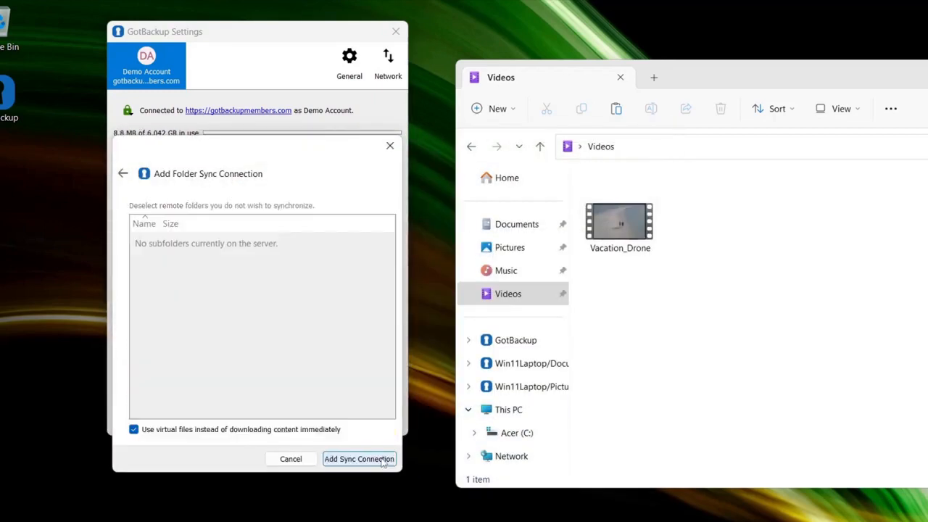
click(366, 459)
Start a folder sync connection with the local Videos folder as its source.
click(177, 371)
click(358, 225)
click(167, 344)
click(543, 458)
click(369, 329)
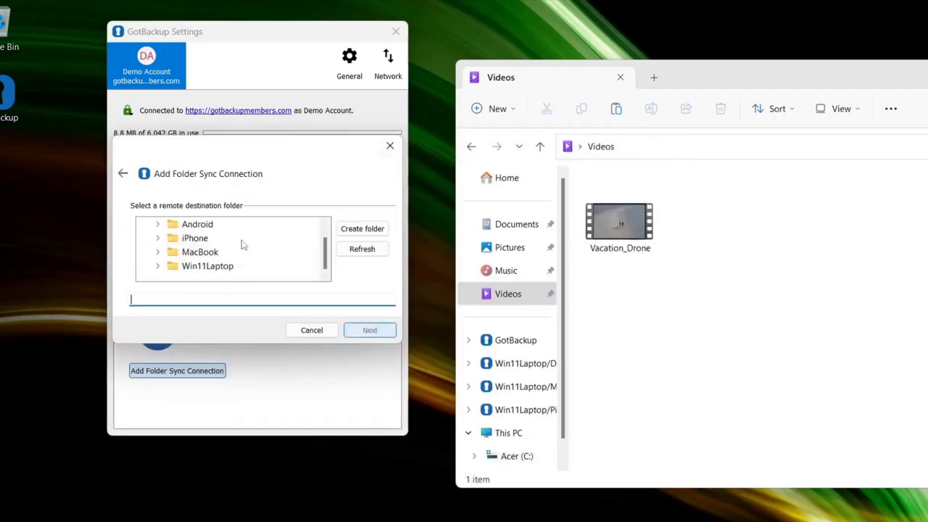
Create a remote folder named Videos inside Win11Laptop and add the sync connection with it as the destination.
click(174, 267)
click(362, 228)
text(Videos)
click(289, 328)
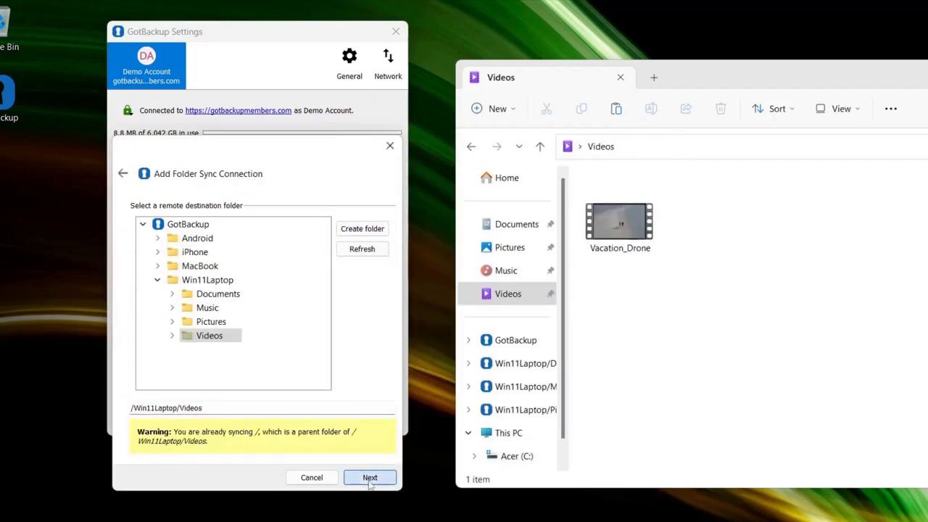
click(370, 477)
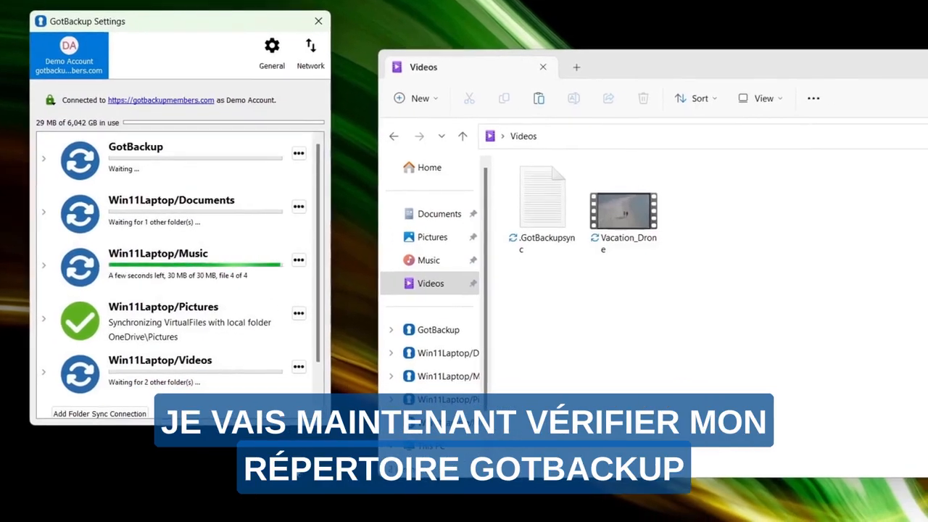
Check the synced folders inside Win11Laptop under the GotBackup root in File Explorer.
click(448, 332)
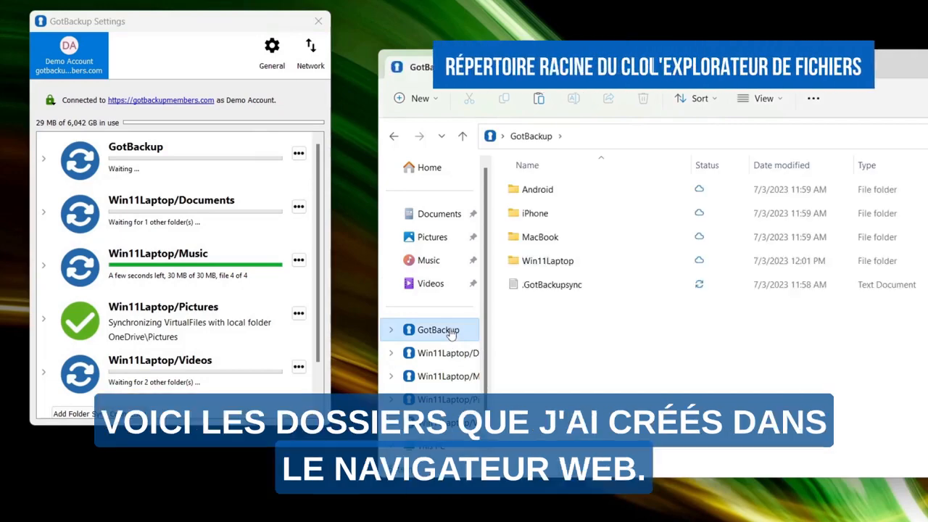
double_click(546, 262)
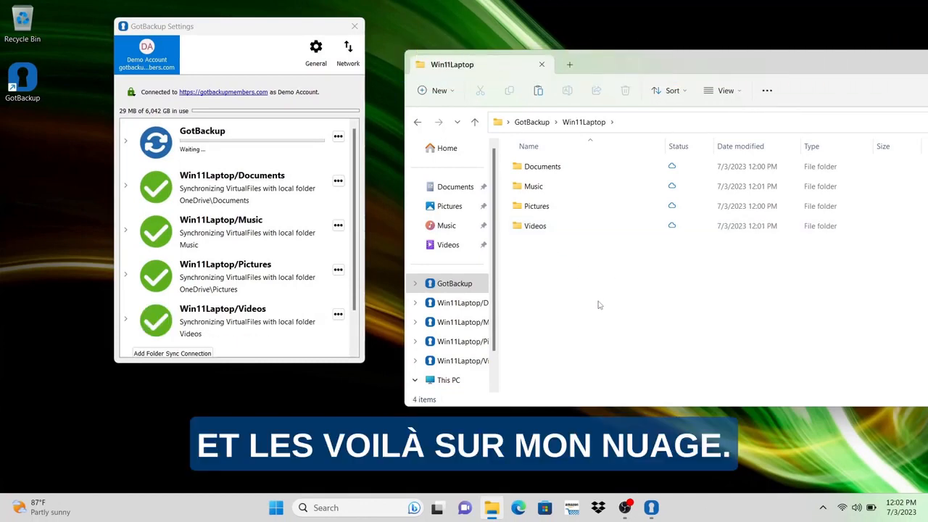
Open the GotBackup cloud files in the web browser and view a synced photo in Win11Laptop's Pictures folder.
double_click(24, 80)
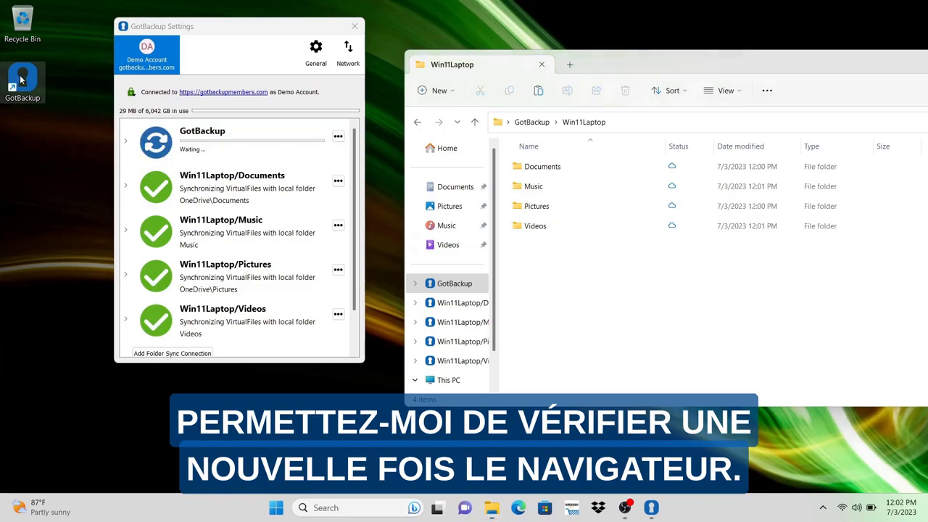
click(203, 229)
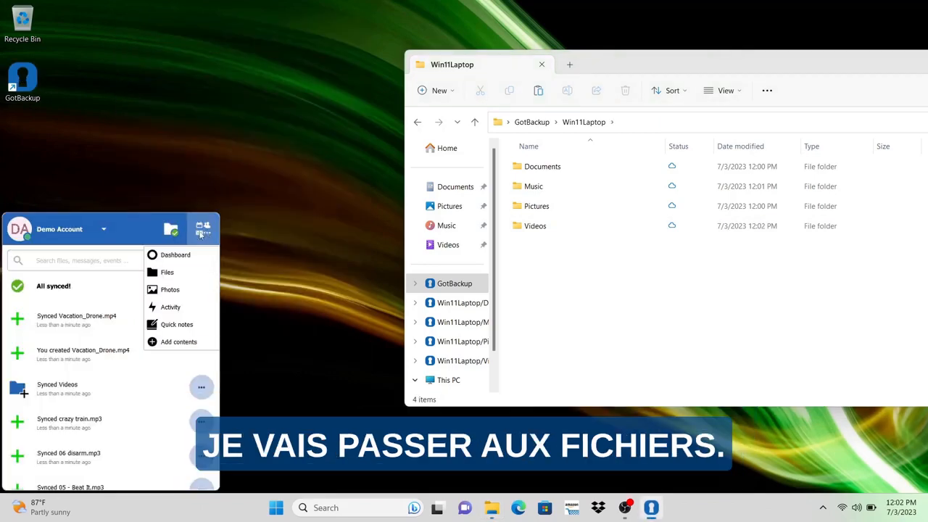
click(173, 273)
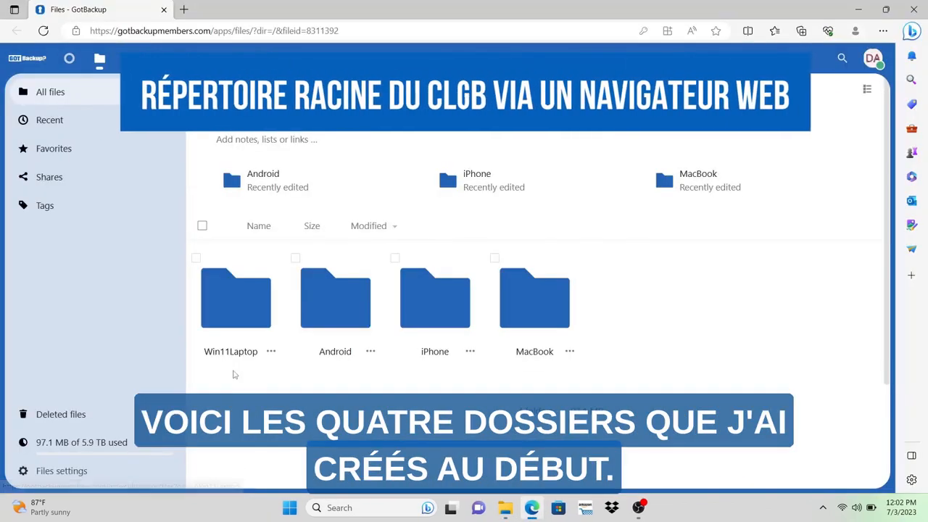
click(253, 310)
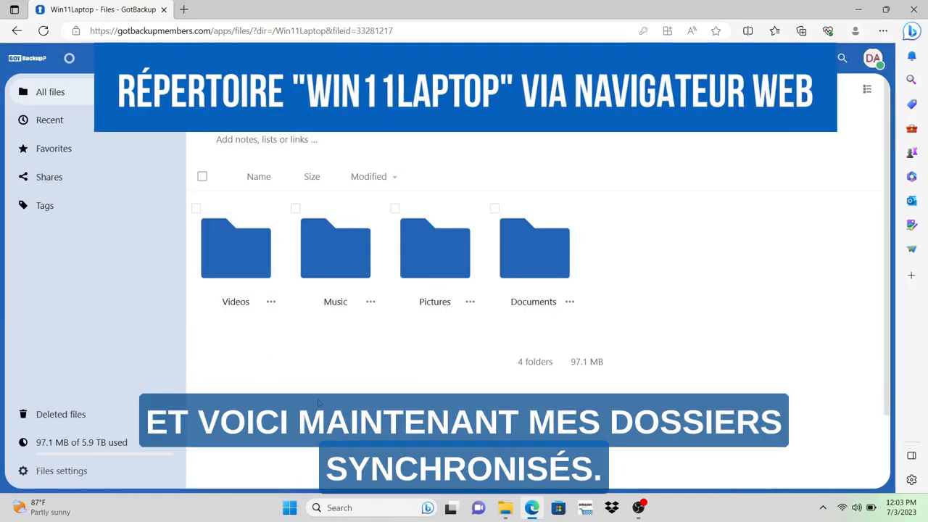
click(440, 256)
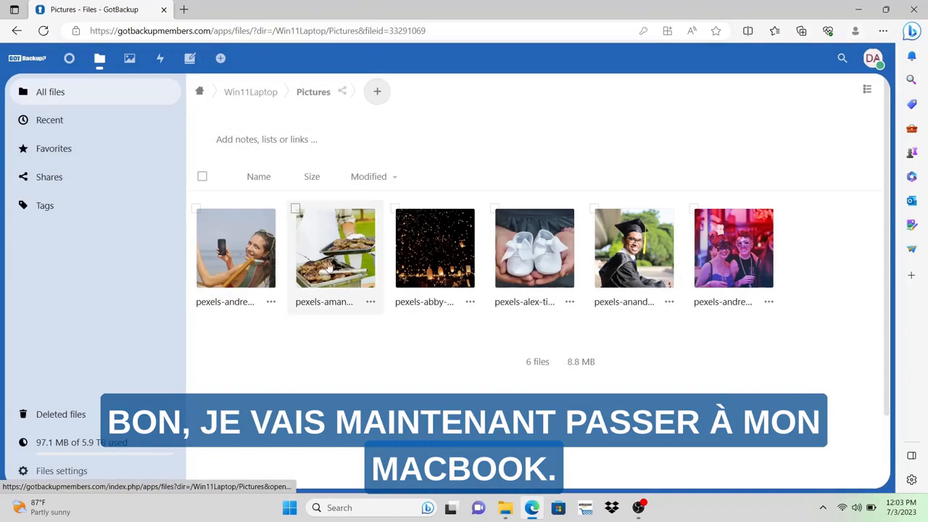
click(328, 267)
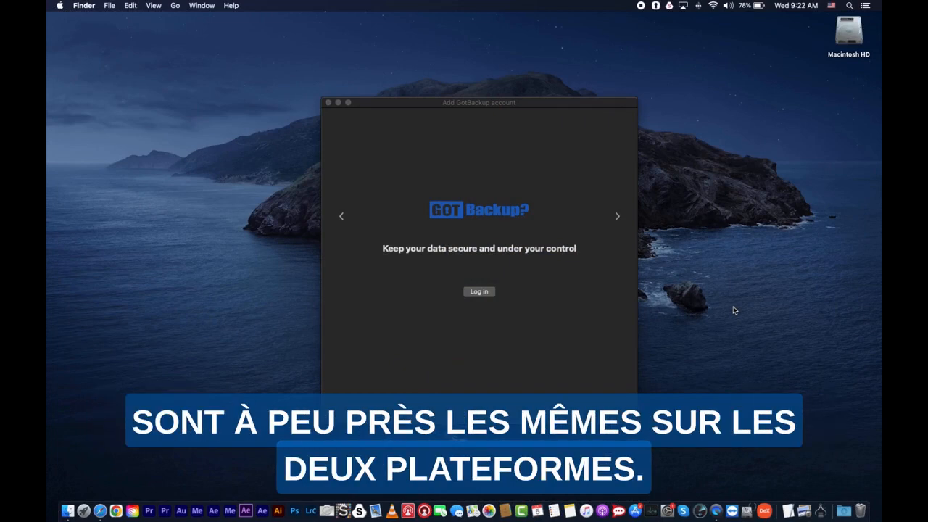
On the MacBook, look through the local Documents, Movies, Pictures and Music folders in Finder, and close the window.
click(67, 510)
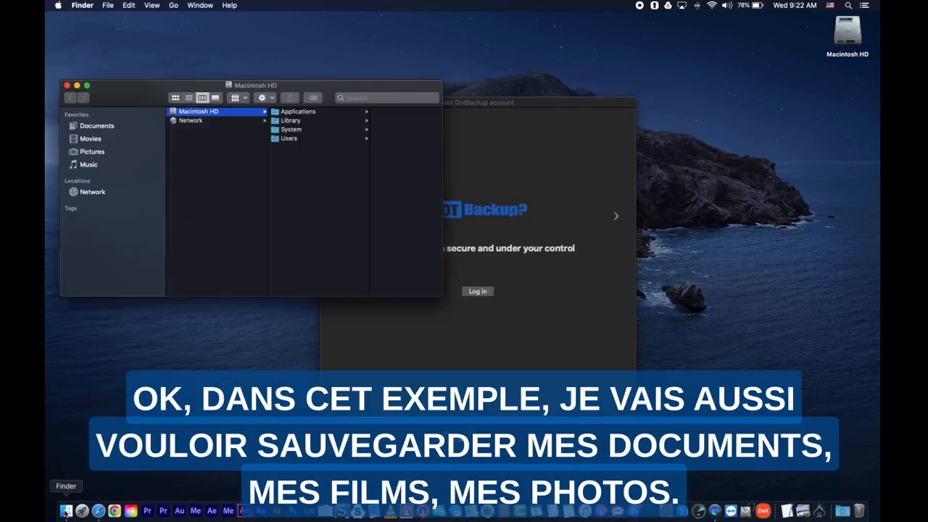
click(127, 146)
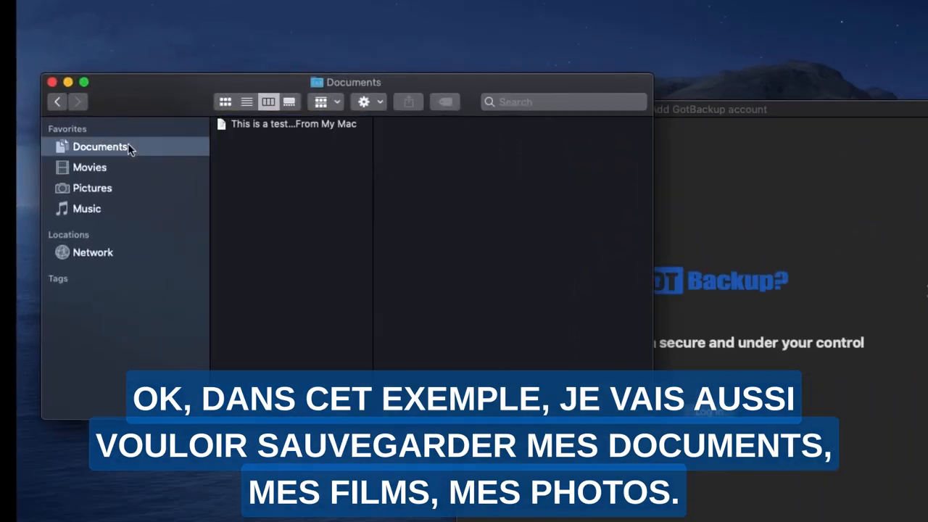
click(95, 174)
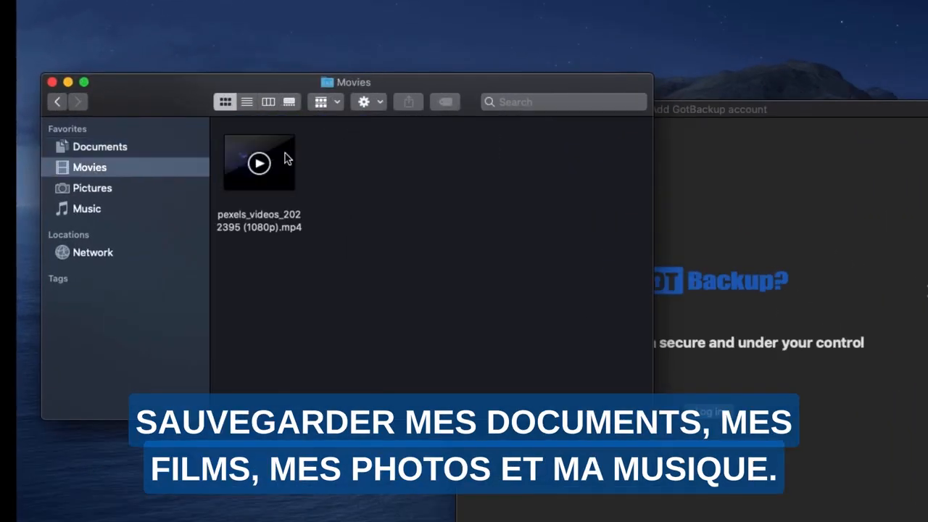
click(84, 188)
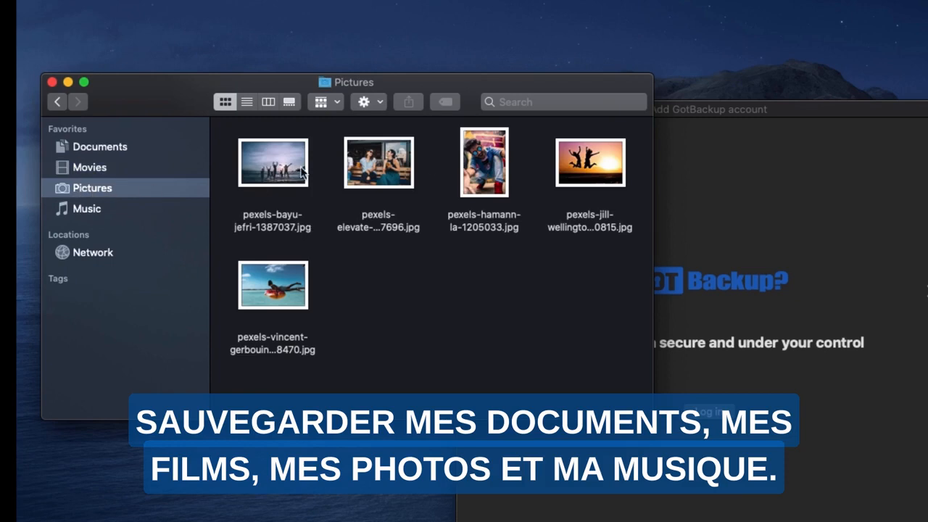
click(80, 209)
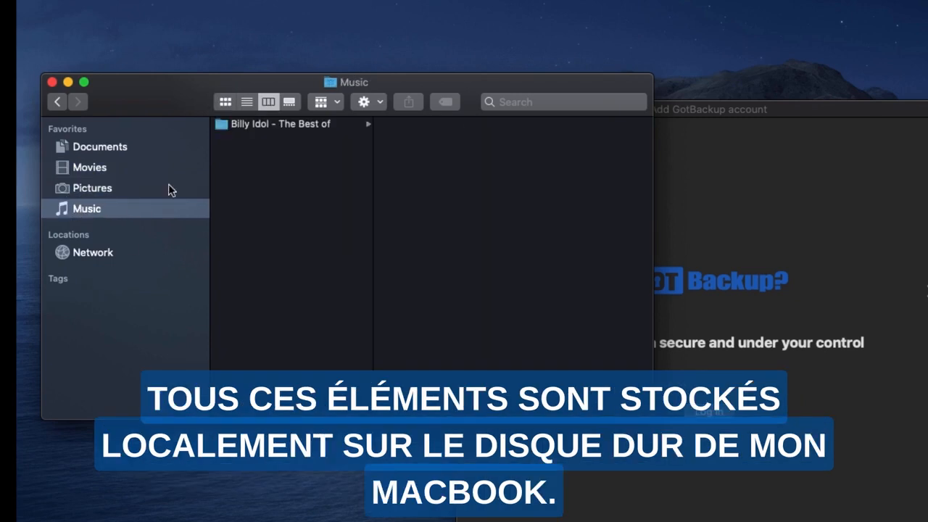
click(287, 124)
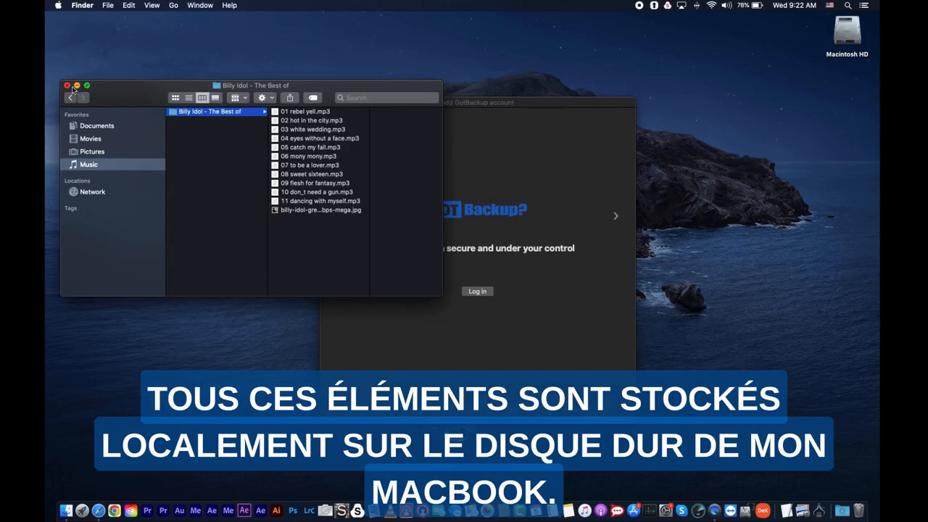
click(67, 85)
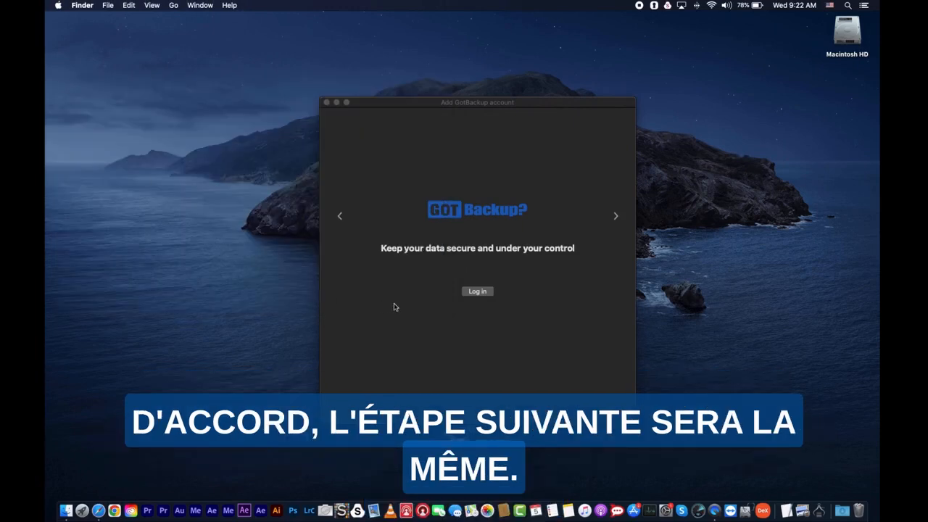
Log in from the GotBackup Mac client, grant it access to the account in Safari, and close the browser window.
click(477, 293)
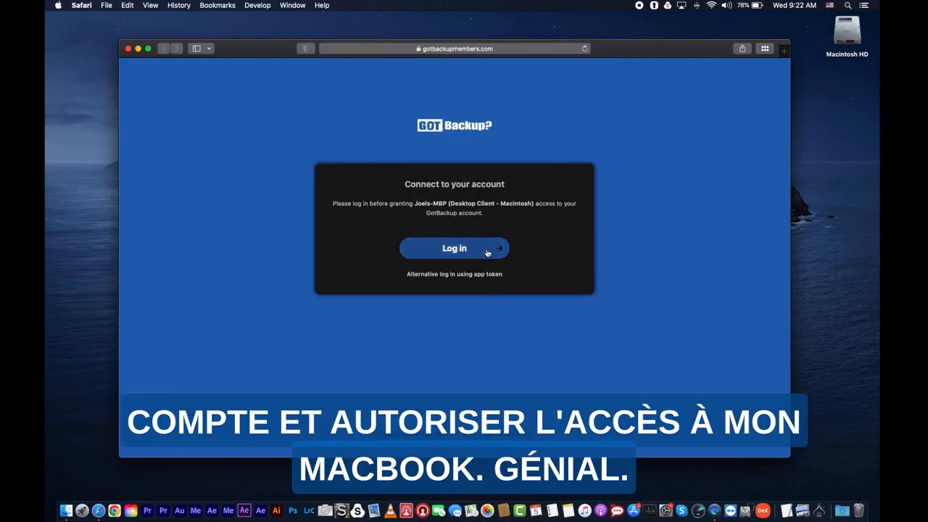
click(488, 252)
click(470, 272)
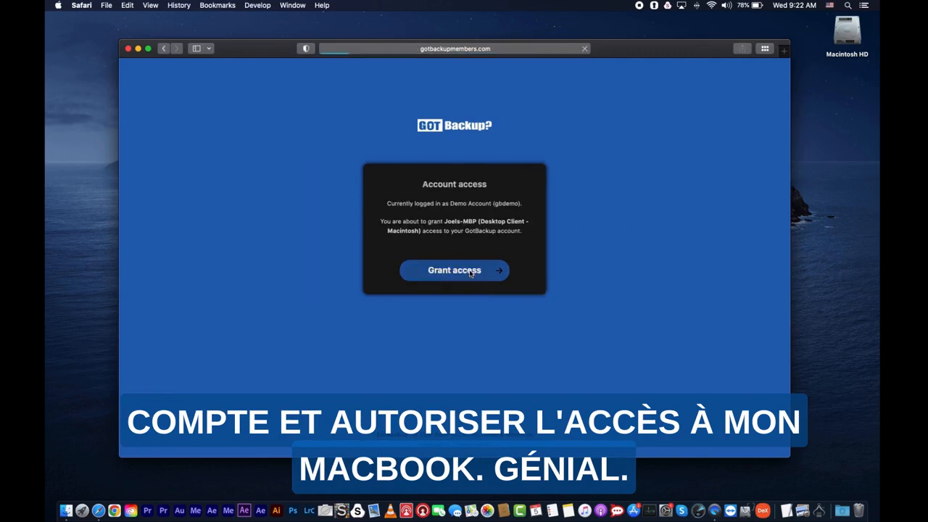
click(127, 49)
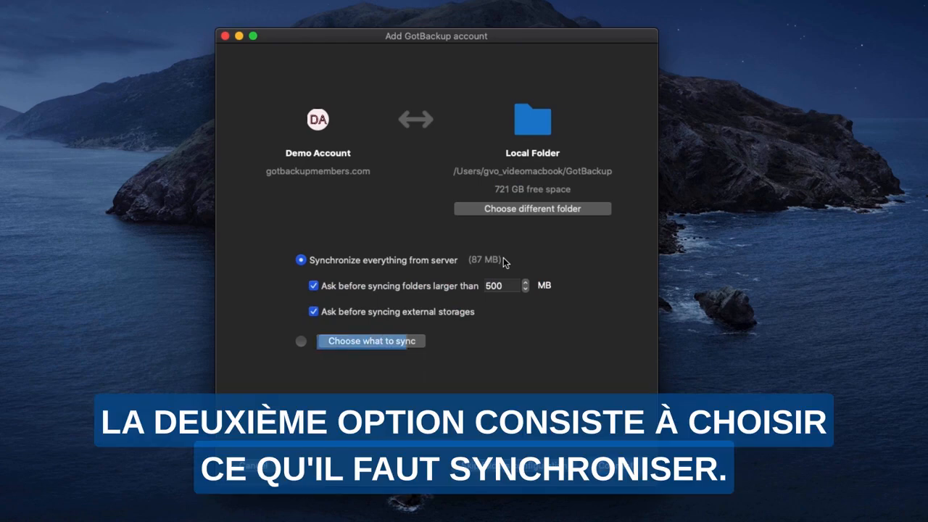
Choose what to sync on the MacBook, excluding the Android, iPhone and Win11Laptop remote folders and keeping only MacBook.
click(300, 341)
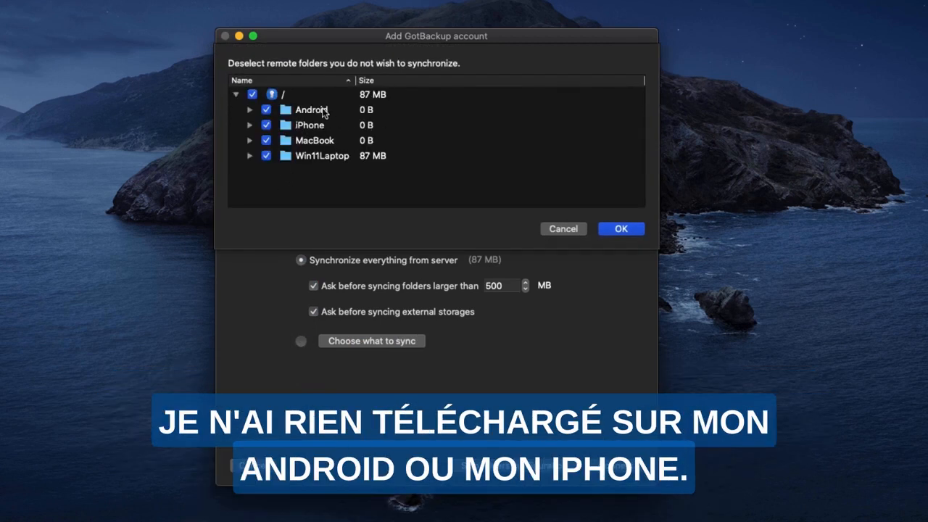
click(250, 156)
scroll(250, 161, down, 1)
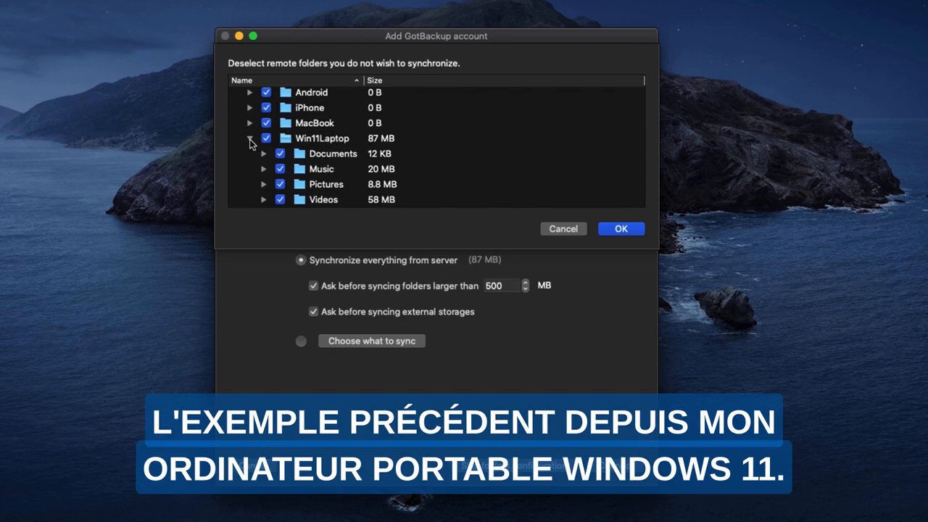
click(250, 141)
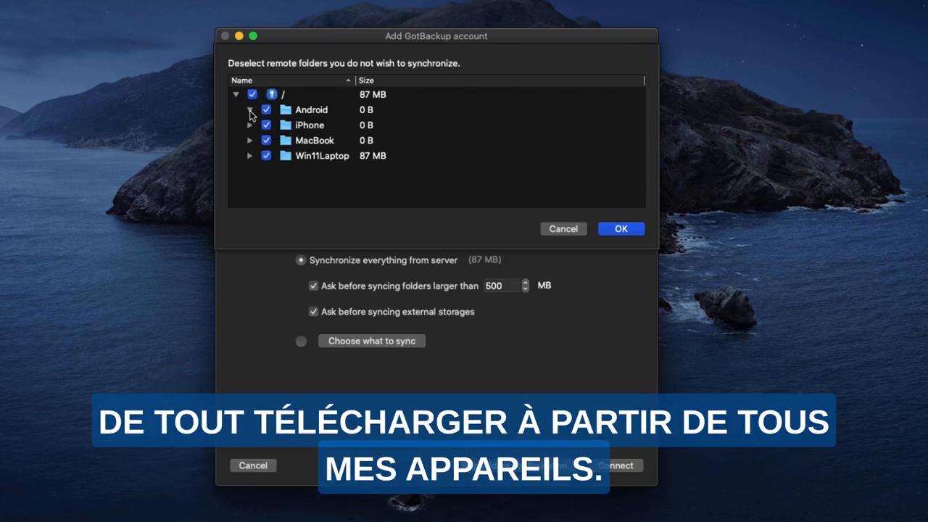
click(265, 112)
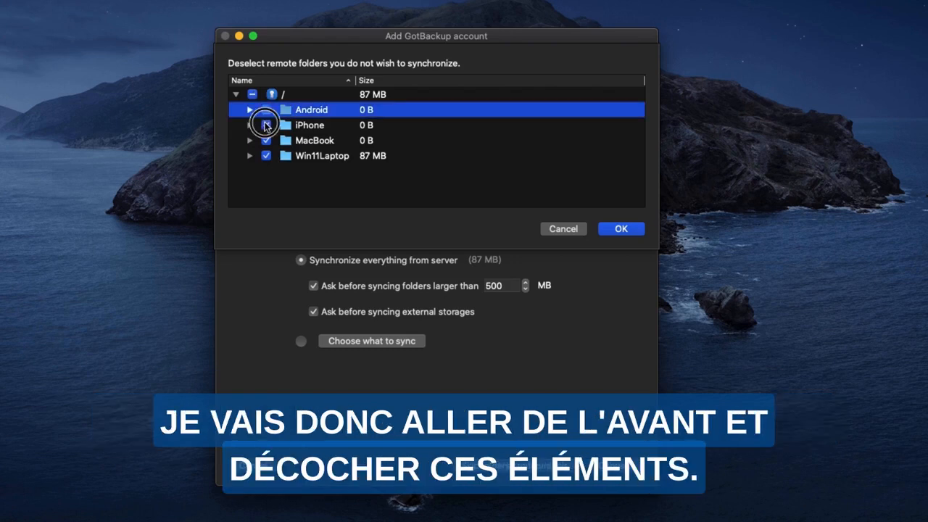
click(266, 126)
click(265, 156)
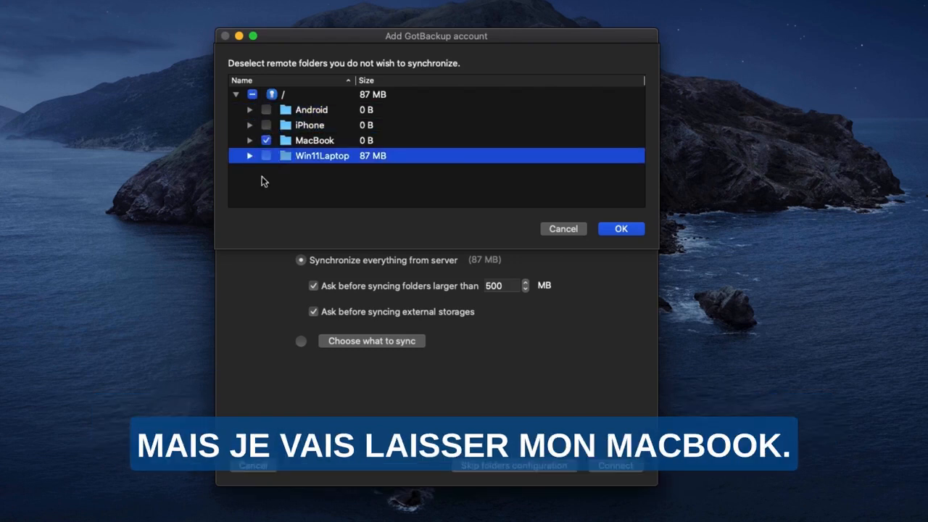
click(621, 229)
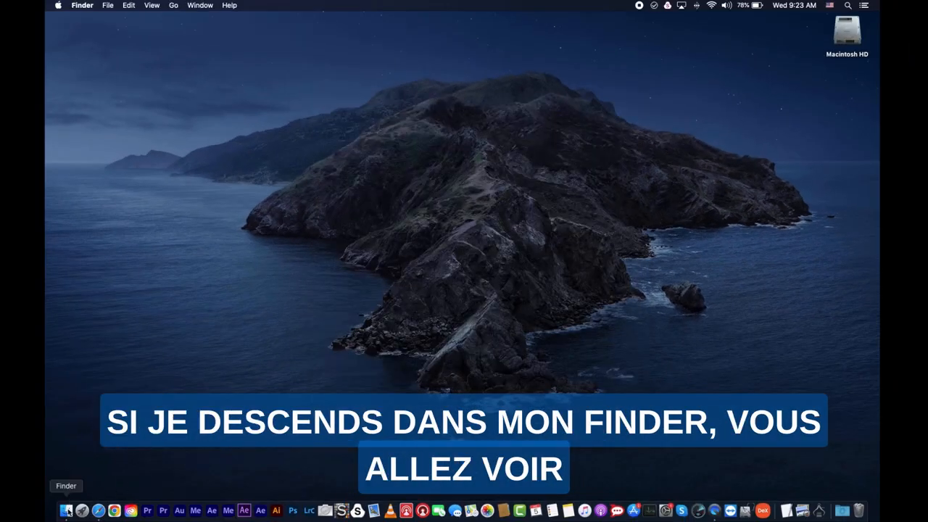
Open the local GotBackup folder in Finder, select its MacBook folder and reposition the window.
click(66, 511)
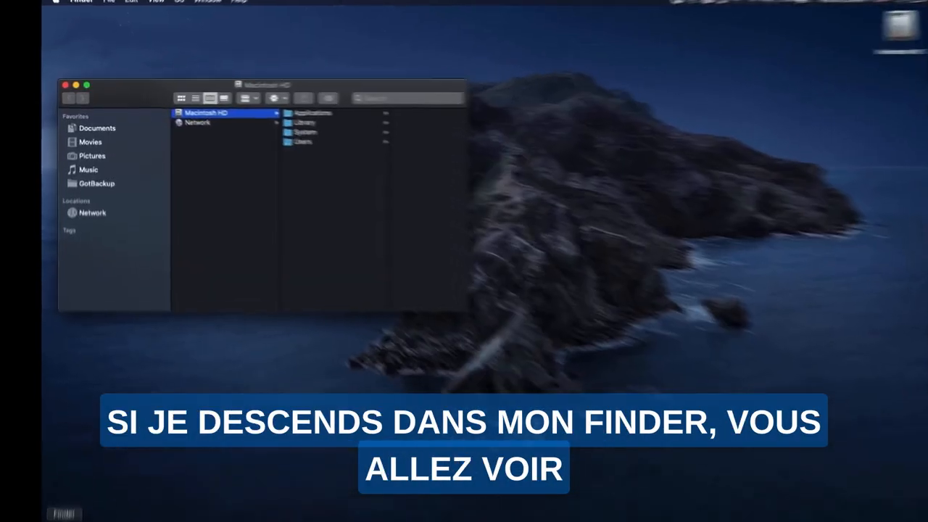
click(110, 212)
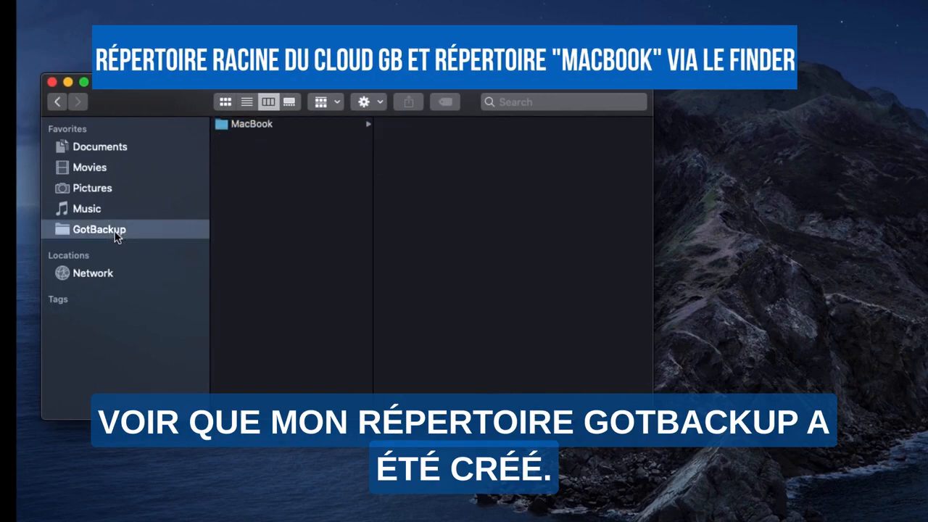
click(274, 126)
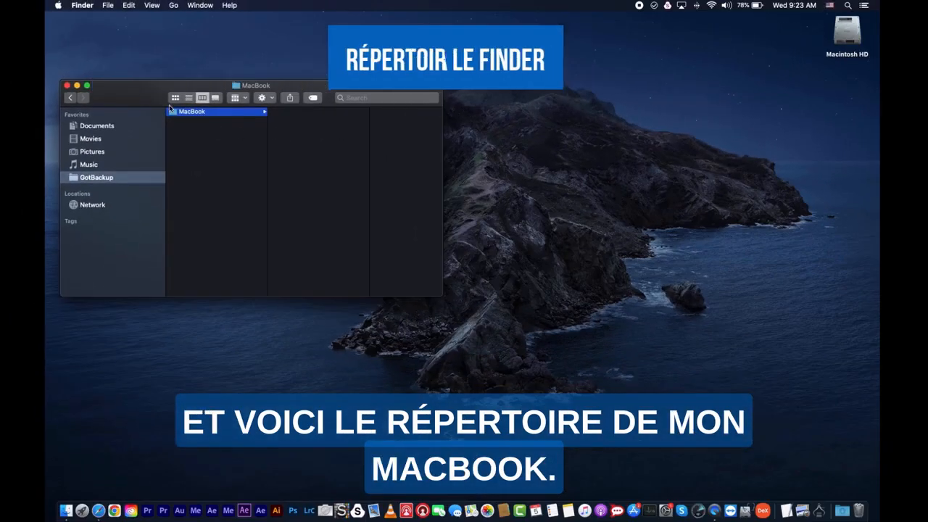
drag(186, 96, 345, 82)
drag(247, 87, 291, 88)
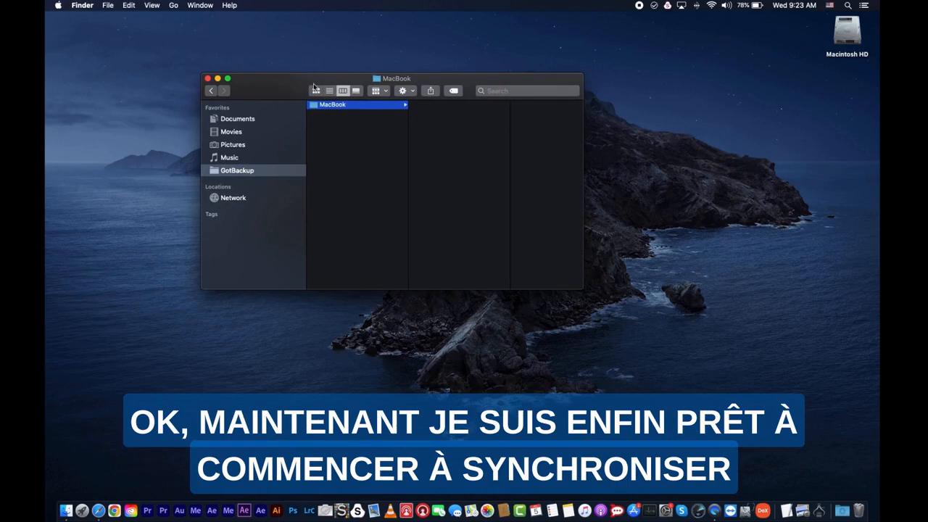
Open the GotBackup client's settings and start a new folder sync connection with the local Documents folder as its source.
click(654, 6)
click(646, 30)
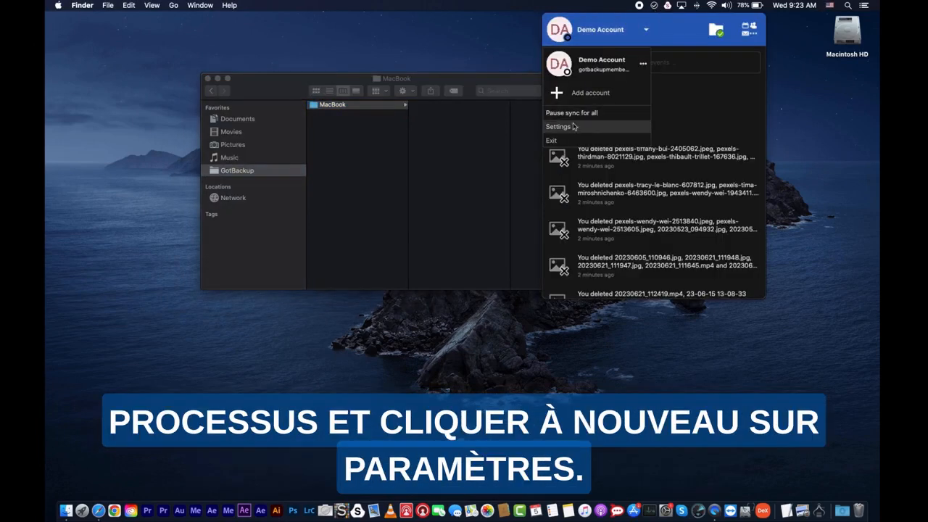
click(558, 127)
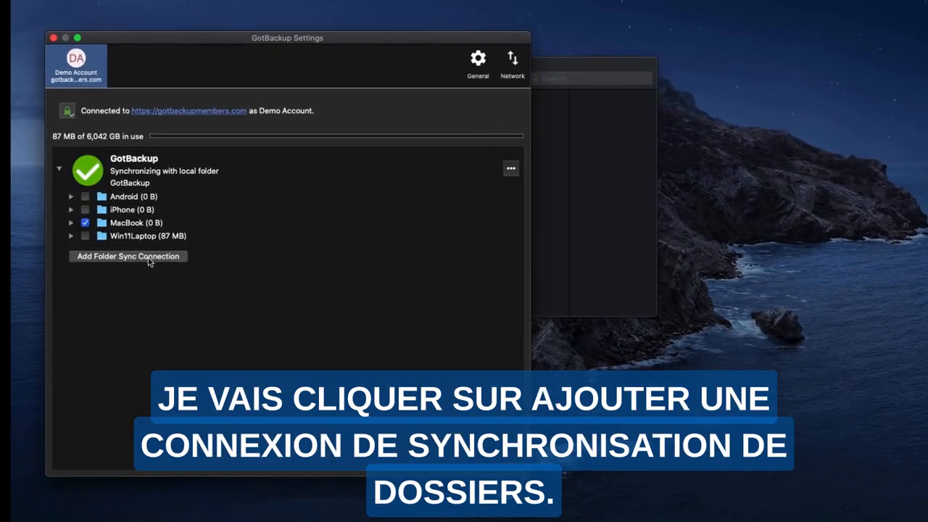
click(128, 256)
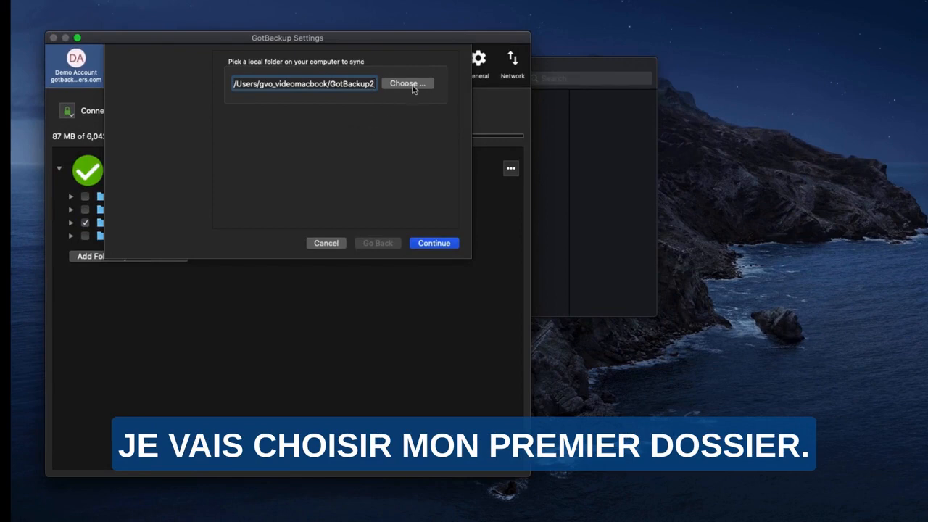
click(406, 83)
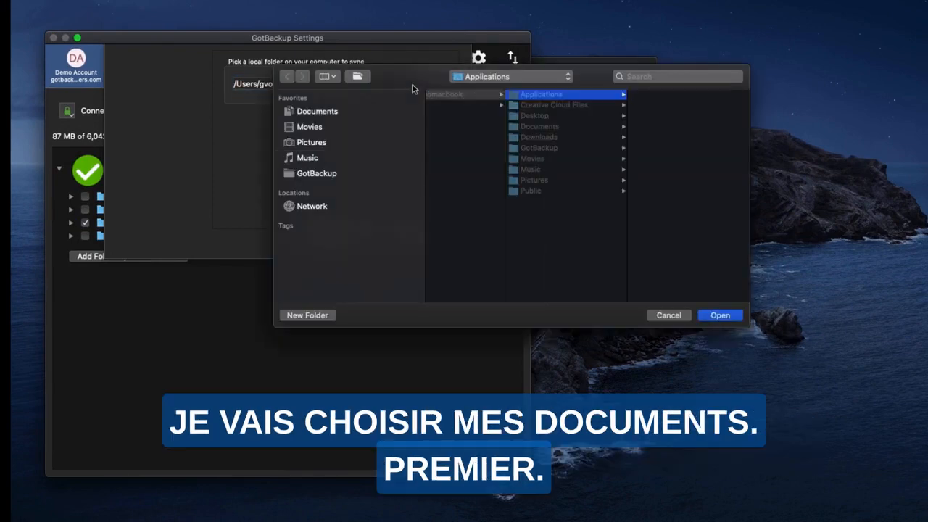
click(729, 314)
click(440, 245)
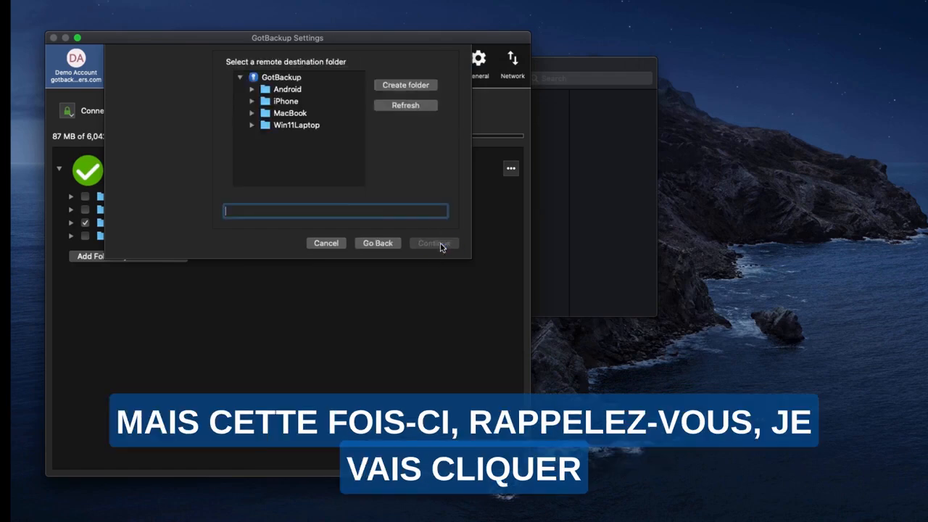
Create a Documents folder under the remote MacBook folder as the destination and add the sync connection.
click(299, 114)
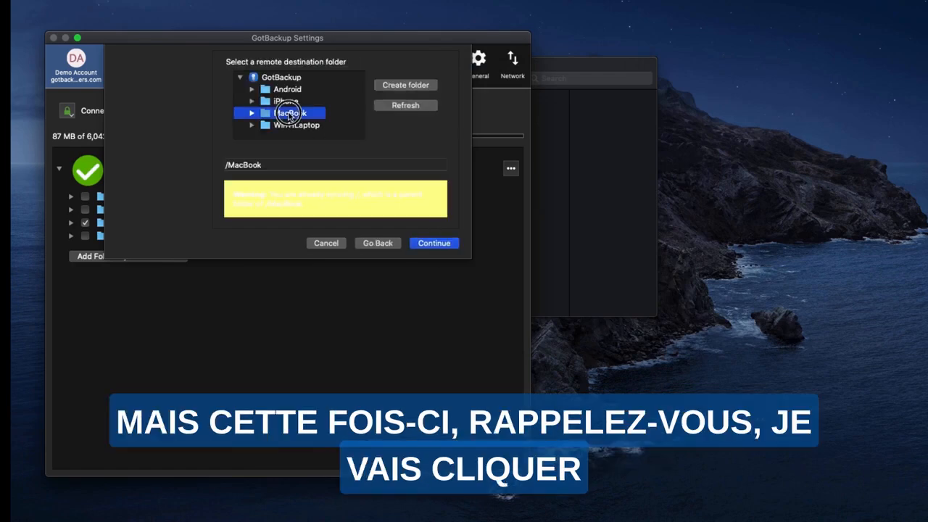
click(406, 85)
text(Documents)
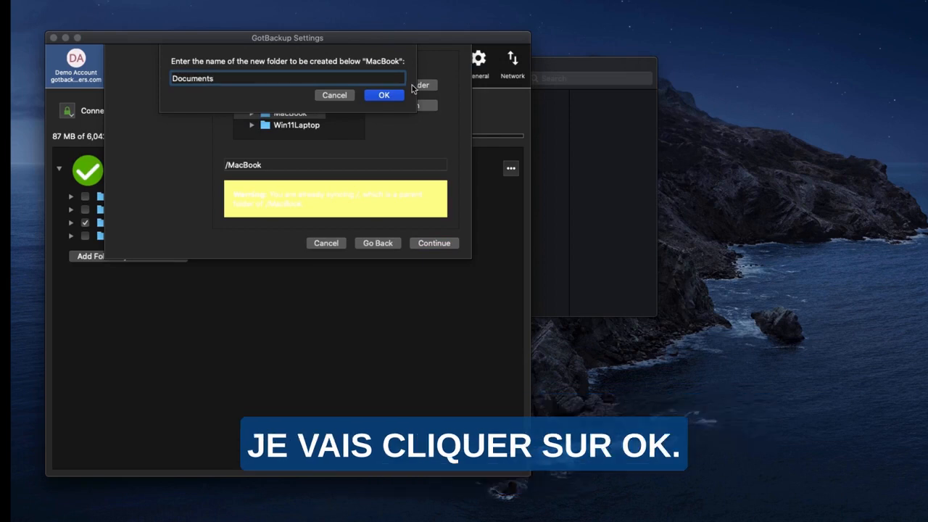
click(385, 95)
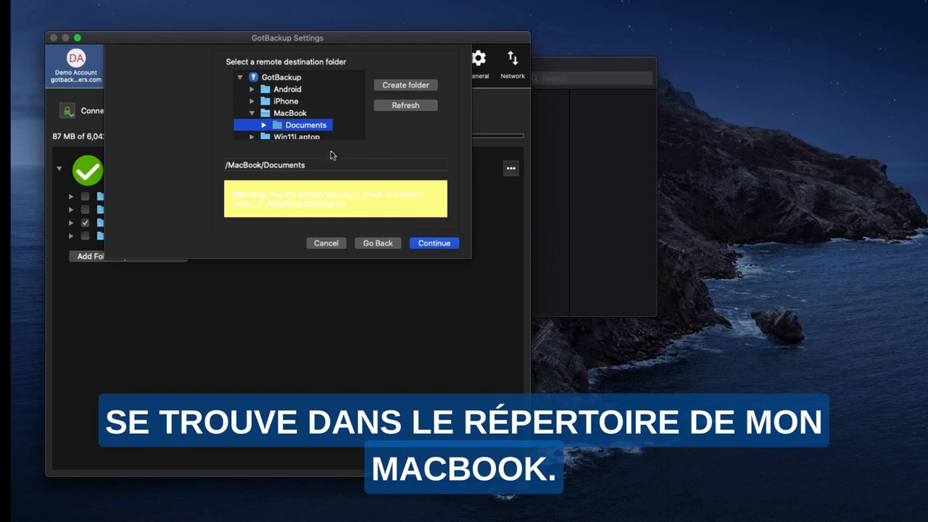
click(254, 115)
click(254, 115)
click(437, 244)
click(437, 245)
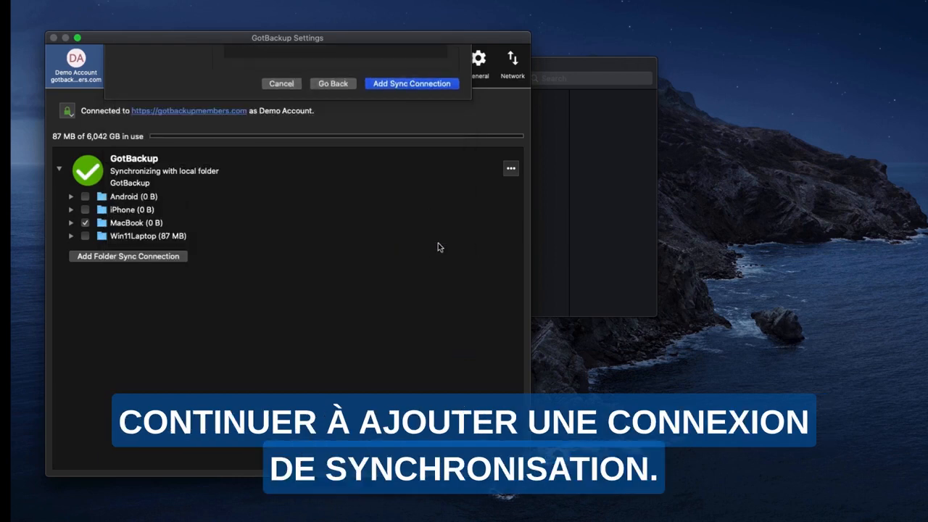
Add a folder sync connection from the local Music folder to a new remote Music folder under MacBook.
click(165, 247)
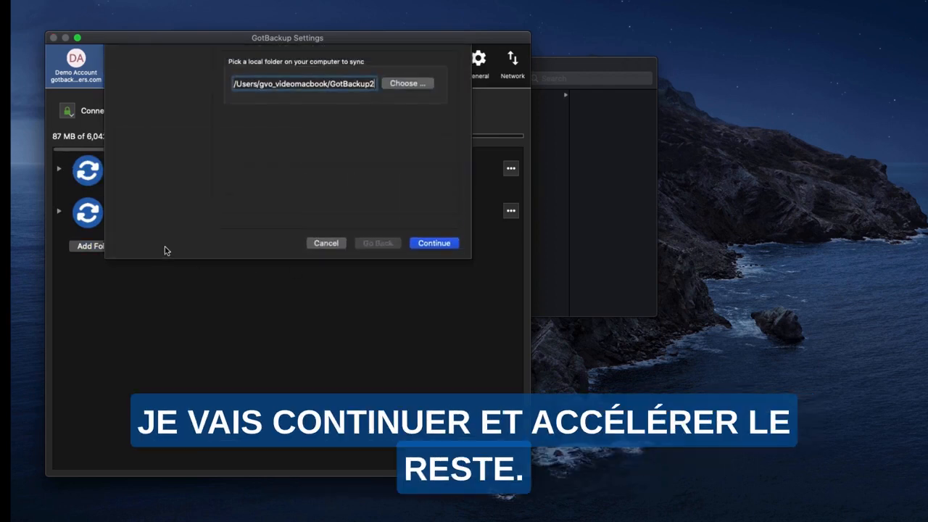
click(428, 83)
click(535, 170)
click(721, 316)
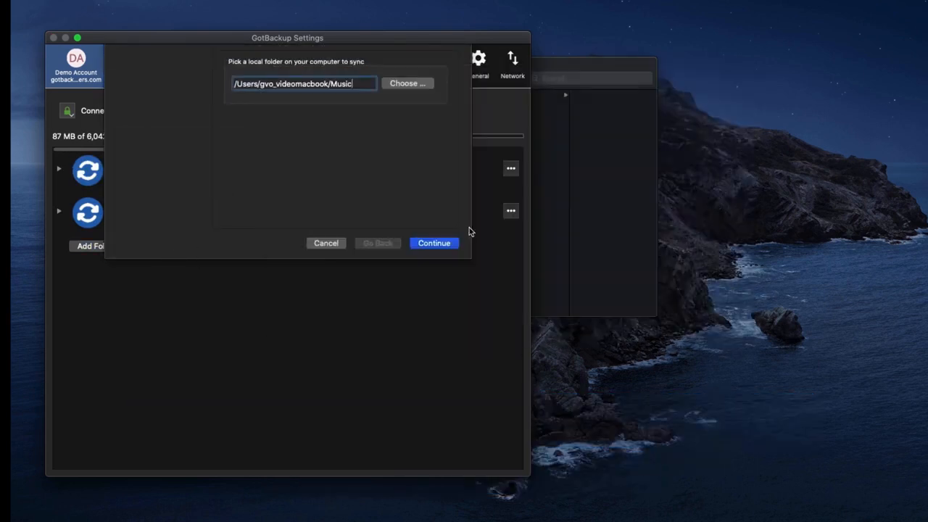
click(435, 244)
click(275, 110)
click(398, 85)
text(Music)
click(388, 95)
click(435, 245)
click(437, 245)
Add a folder sync connection from the local Pictures folder to a new remote Pictures folder under MacBook.
click(166, 317)
click(416, 84)
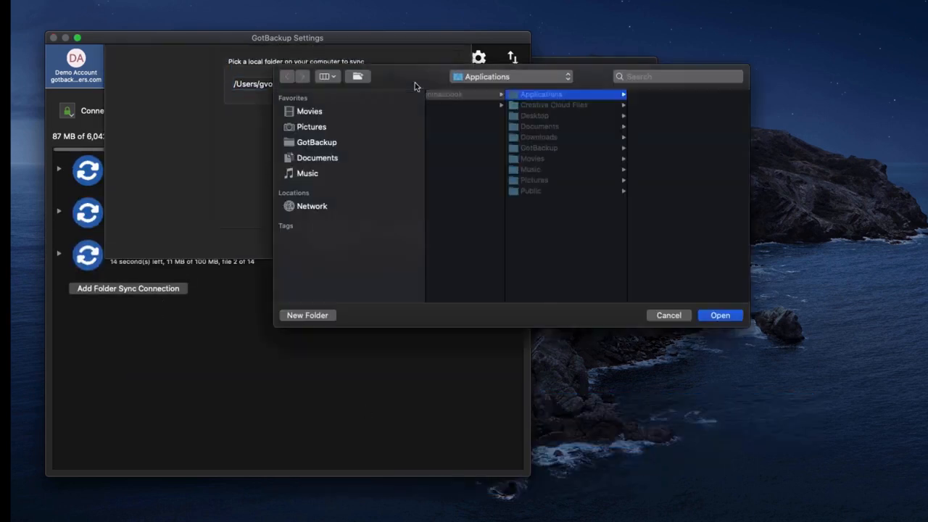
click(535, 179)
click(720, 317)
click(435, 248)
click(283, 112)
click(407, 85)
text(Pictures)
click(385, 95)
click(433, 344)
Add a folder sync connection from the local Movies folder to a new remote Movies folder under MacBook.
click(137, 331)
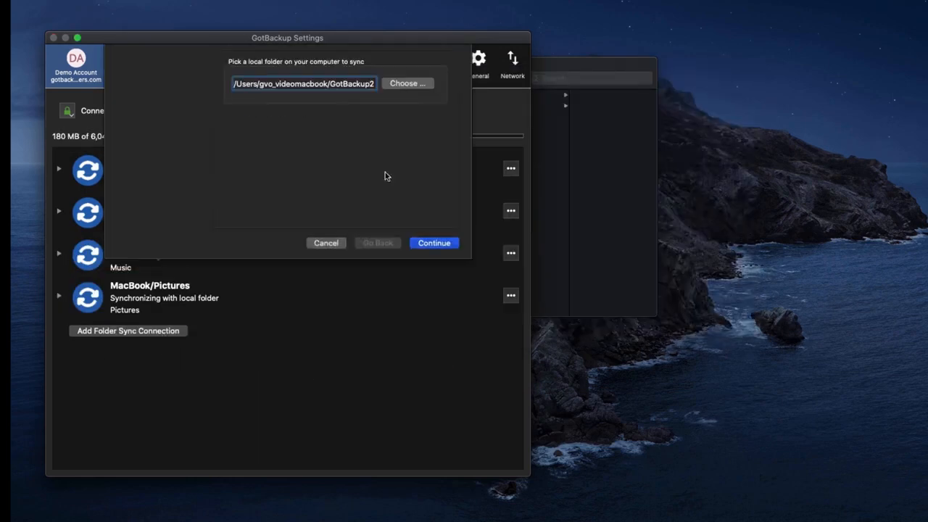
click(410, 84)
click(722, 317)
click(435, 245)
click(283, 111)
click(425, 85)
text(Movies)
click(385, 95)
click(437, 363)
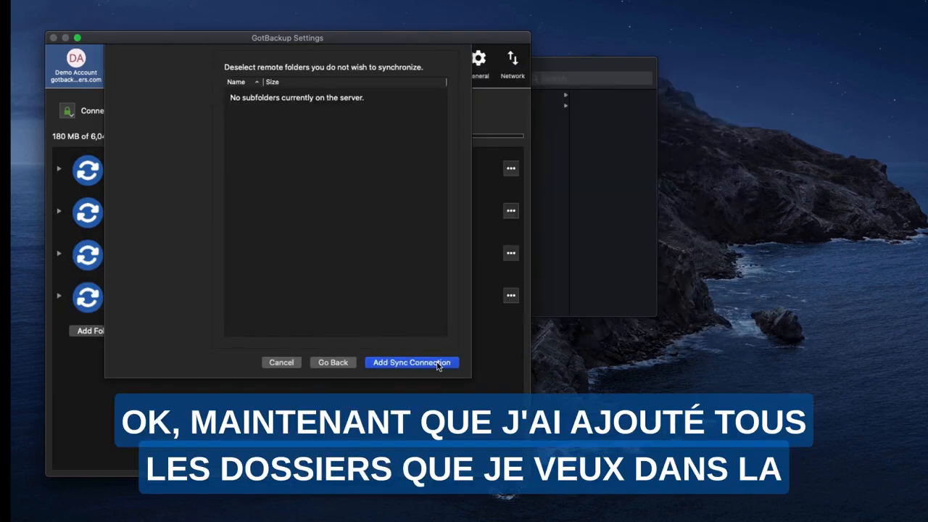
click(437, 363)
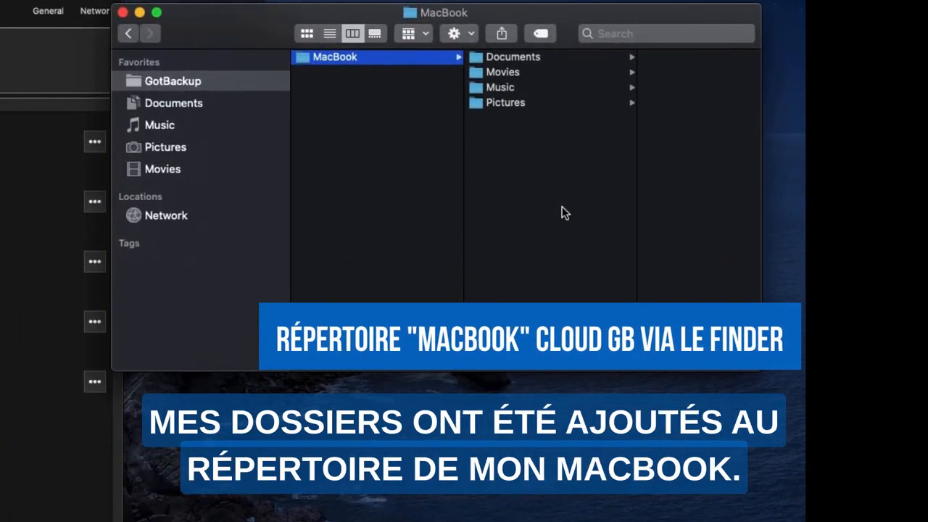
In Finder, look through the Pictures and Movies subfolders of GotBackup's MacBook folder and return to the MacBook folder.
click(530, 106)
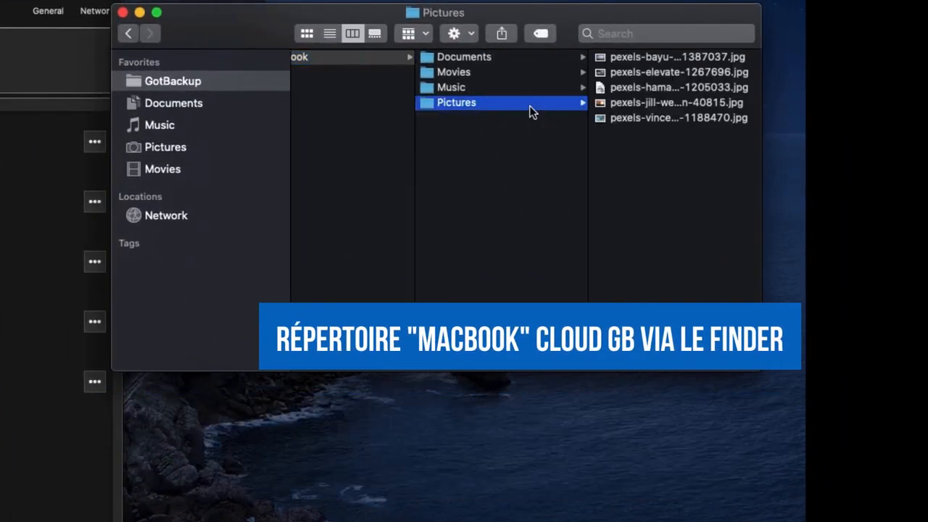
click(509, 89)
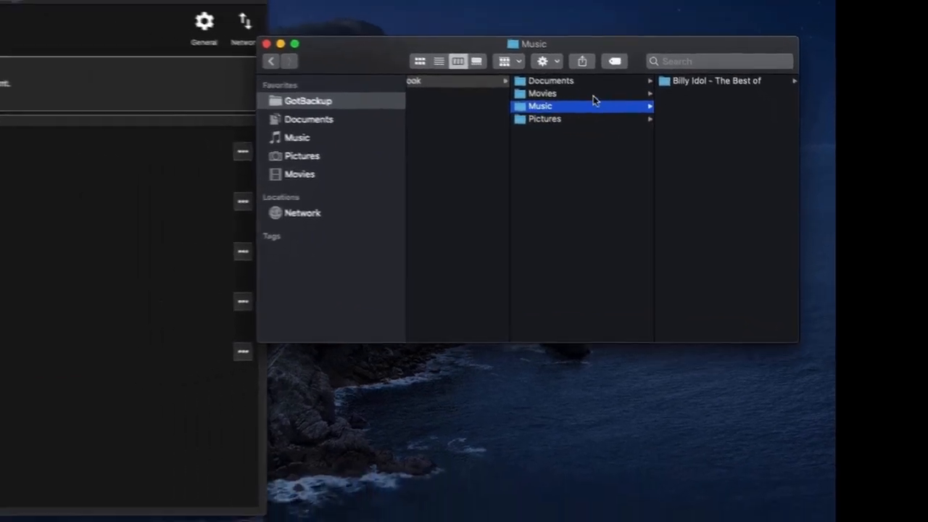
click(593, 95)
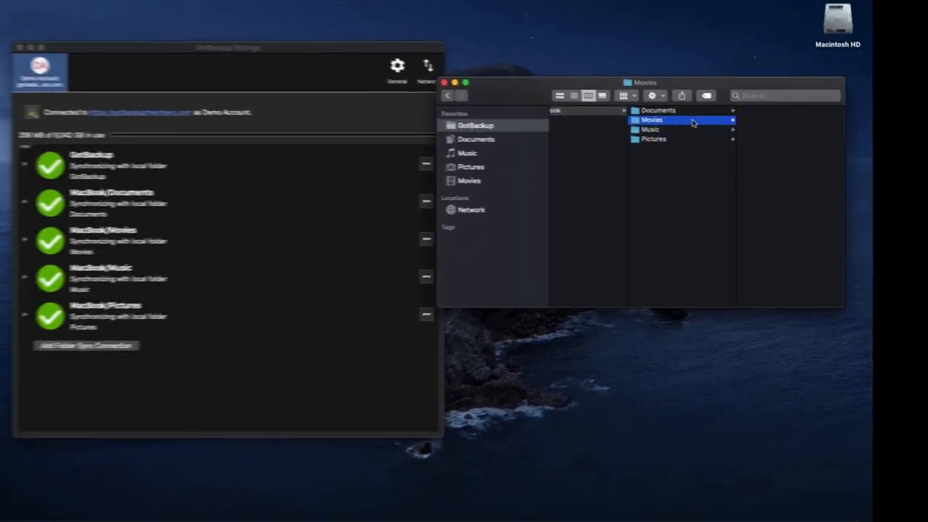
click(596, 81)
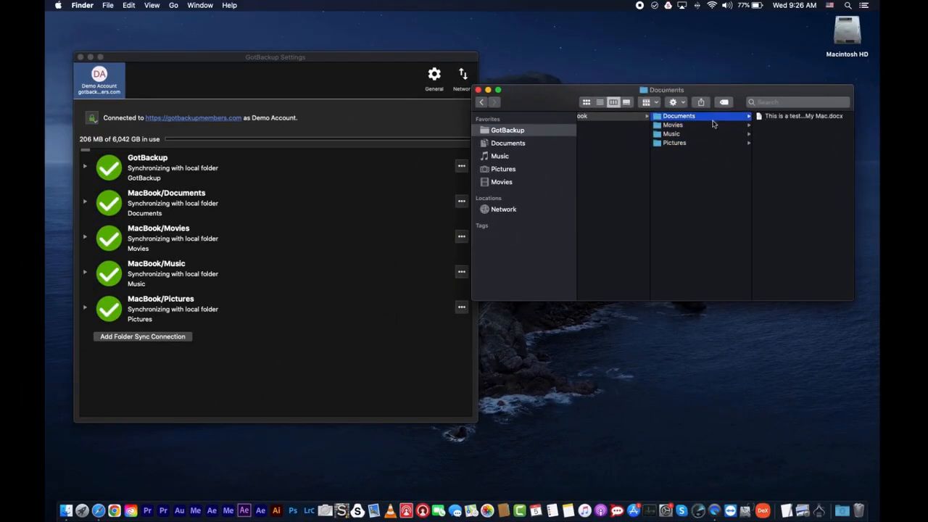
click(717, 203)
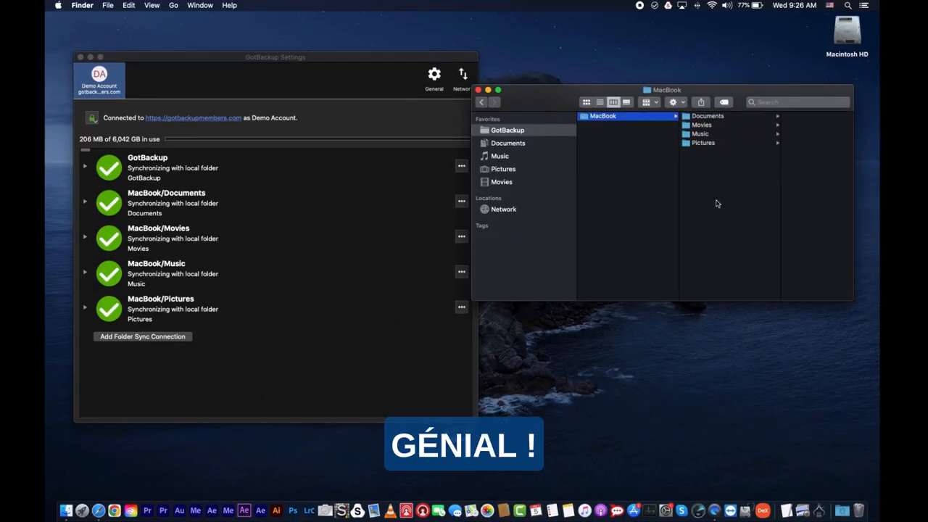
Open the GotBackup cloud files in the web browser from the Mac client and view MacBook's Pictures folder.
click(655, 5)
click(749, 28)
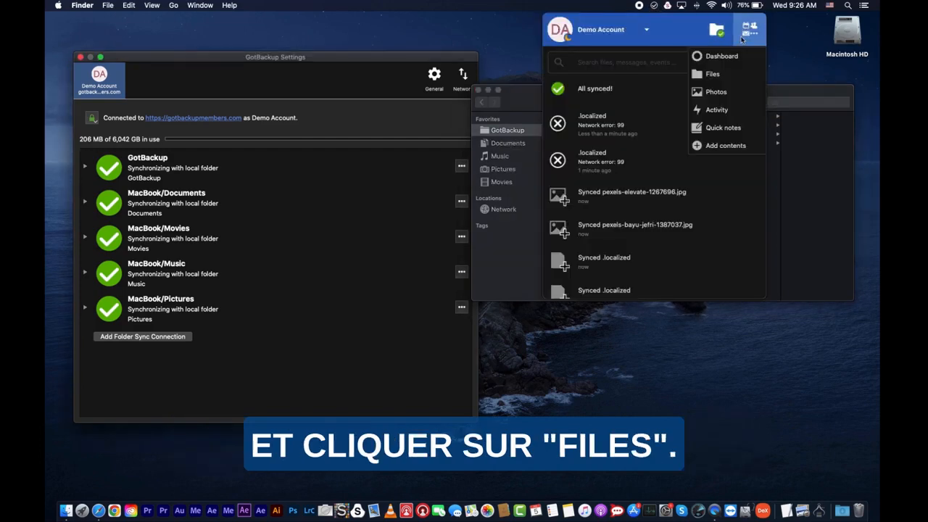
click(714, 72)
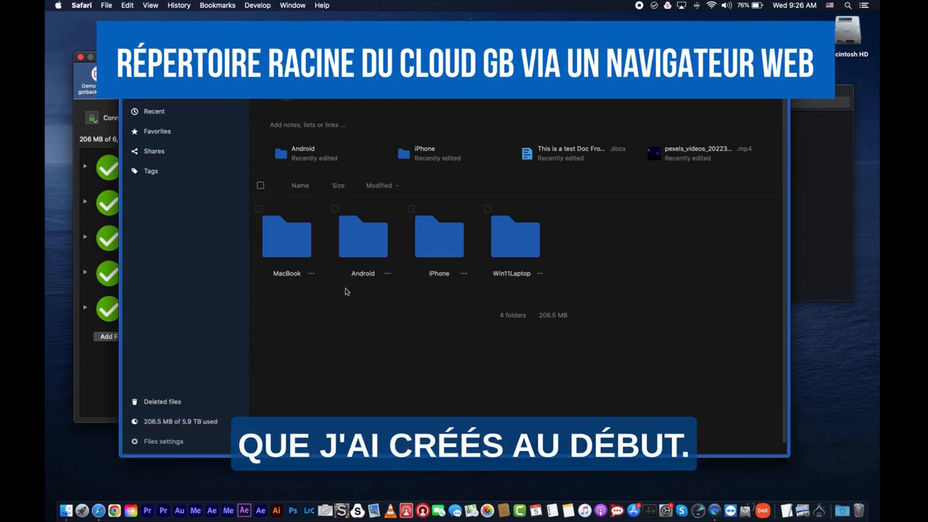
click(302, 252)
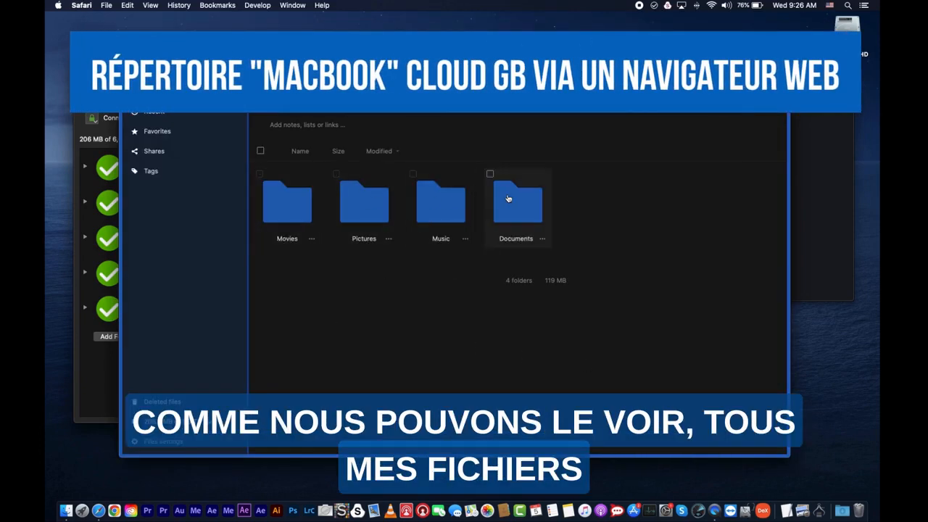
click(364, 202)
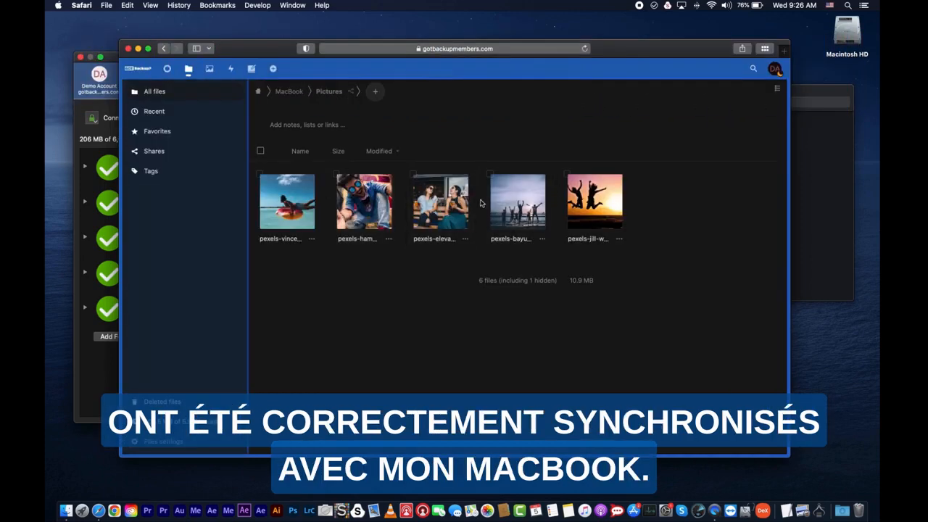
View MacBook's Movies folder in the cloud files and the "Billy Idol - The Best of" album in its Music folder.
click(287, 94)
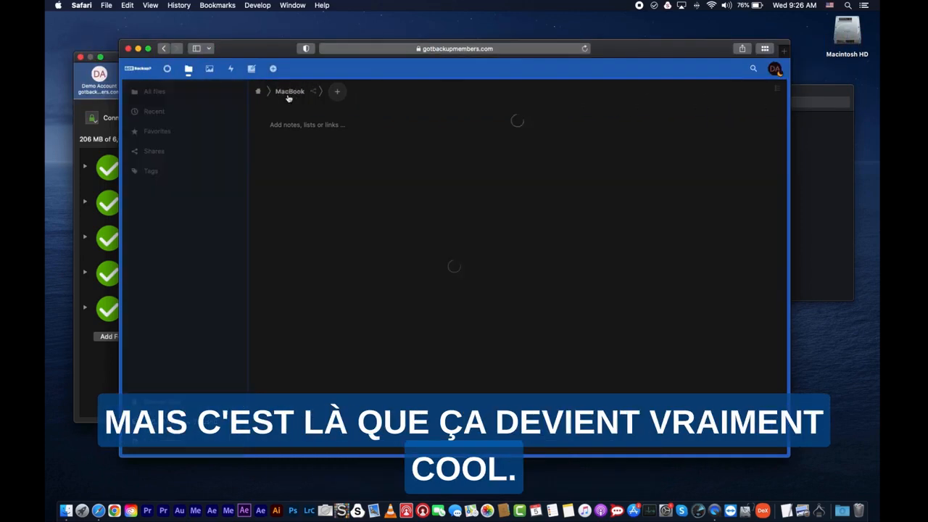
click(285, 210)
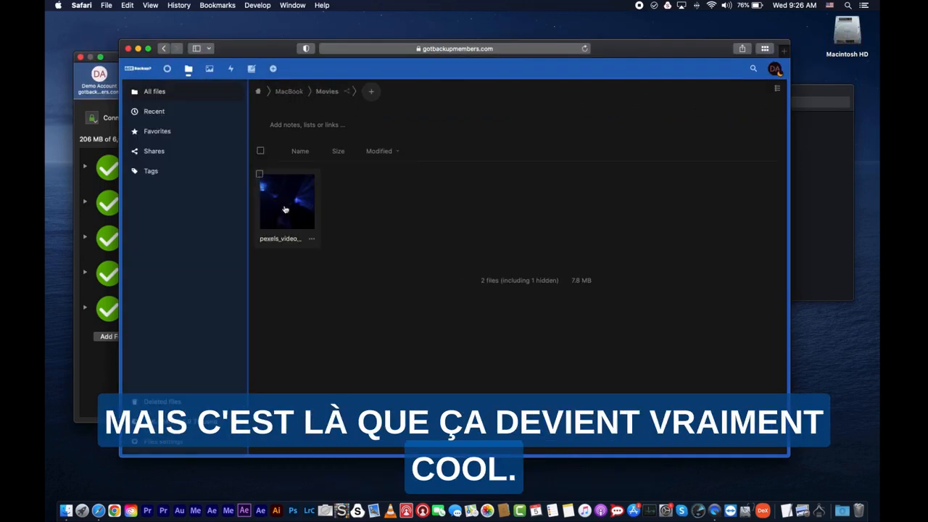
click(285, 92)
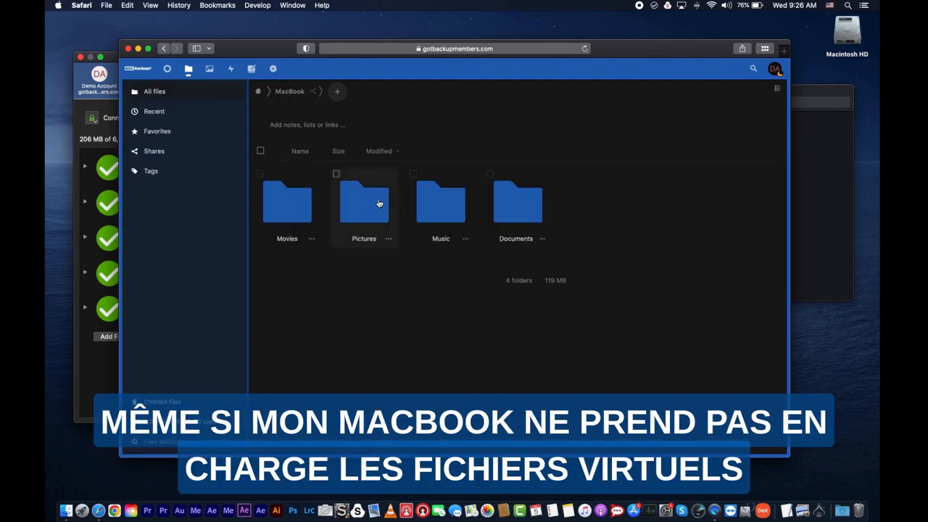
click(453, 206)
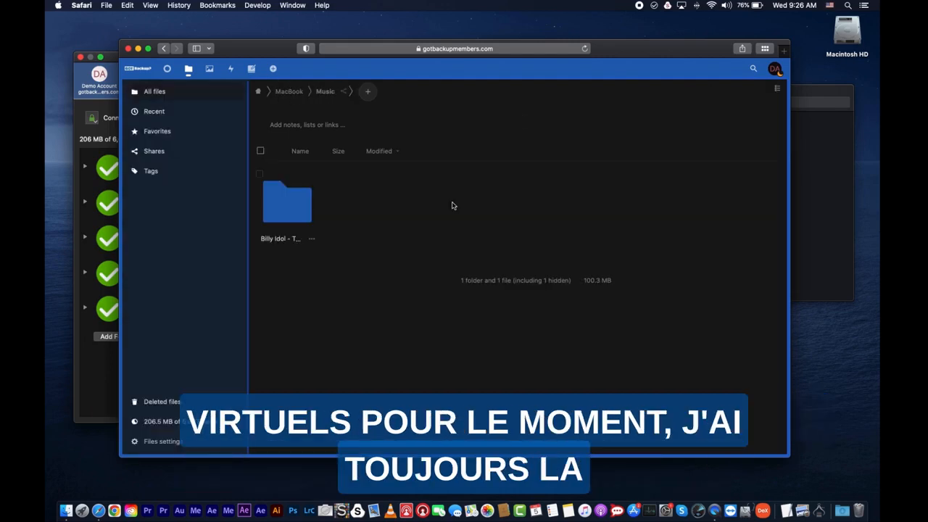
click(307, 225)
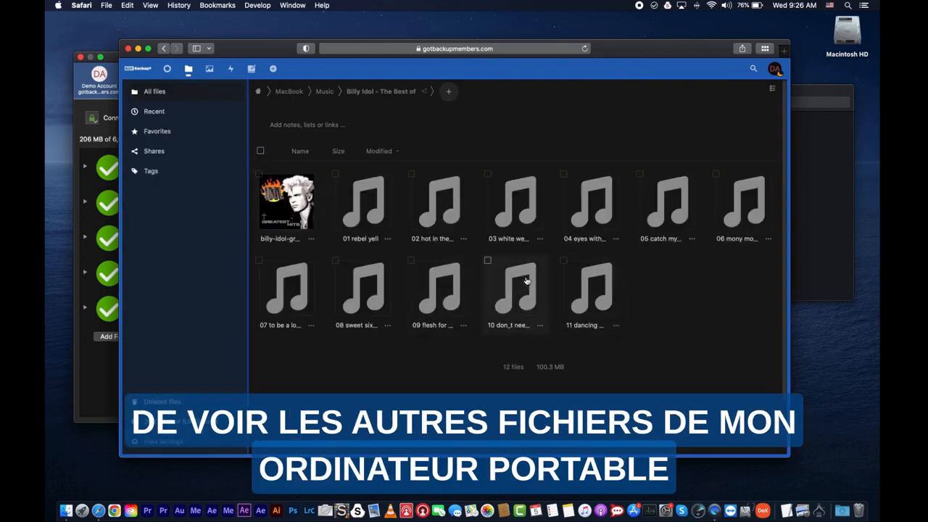
Return to the root of the cloud files and open the Pictures folder inside Win11Laptop.
click(286, 93)
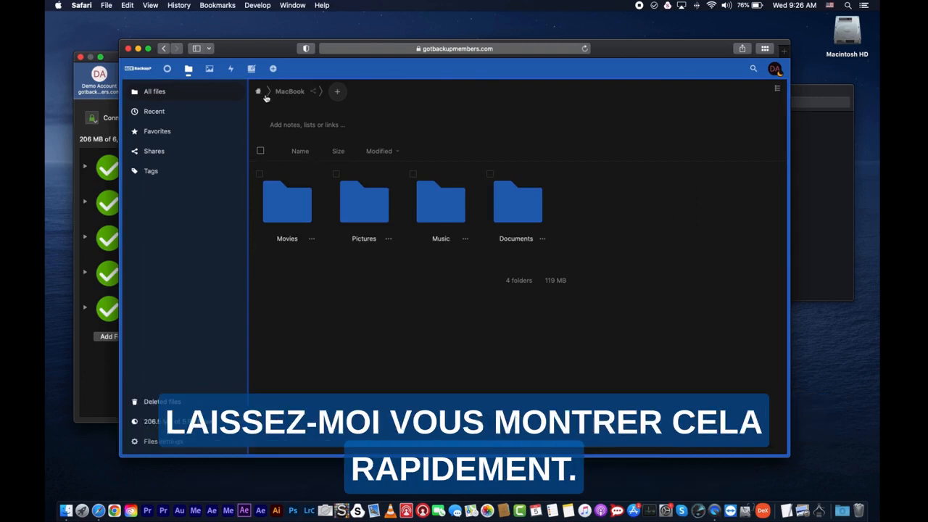
click(257, 93)
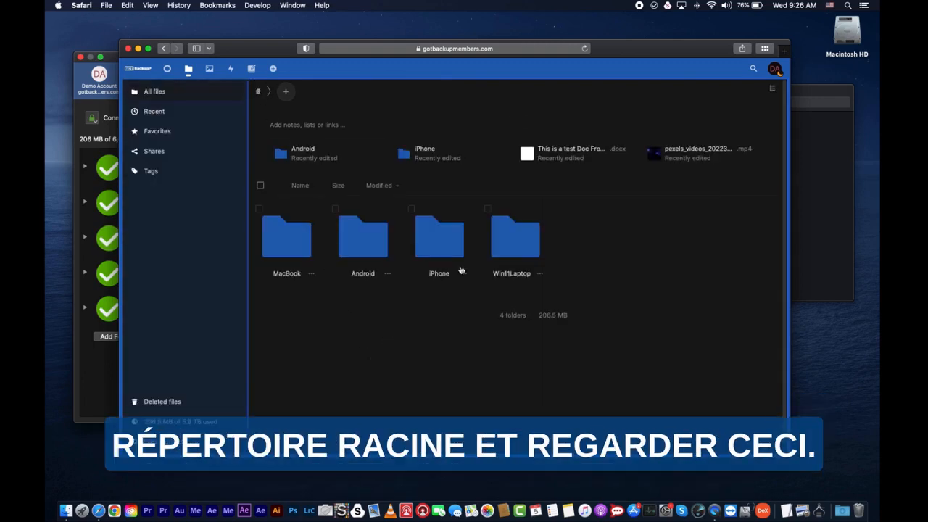
click(531, 247)
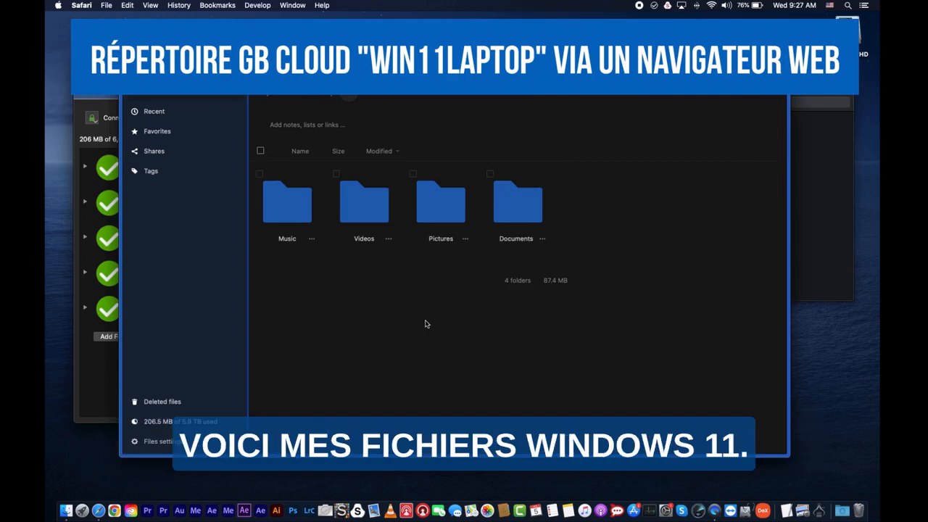
click(448, 209)
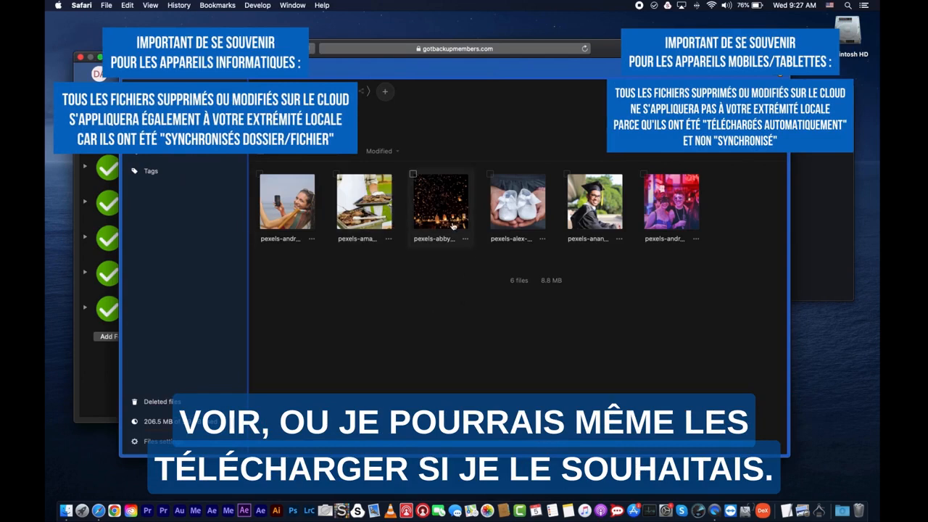
View the photo of three people in party masks at full size, close it, and return to the GotBackup settings.
click(653, 218)
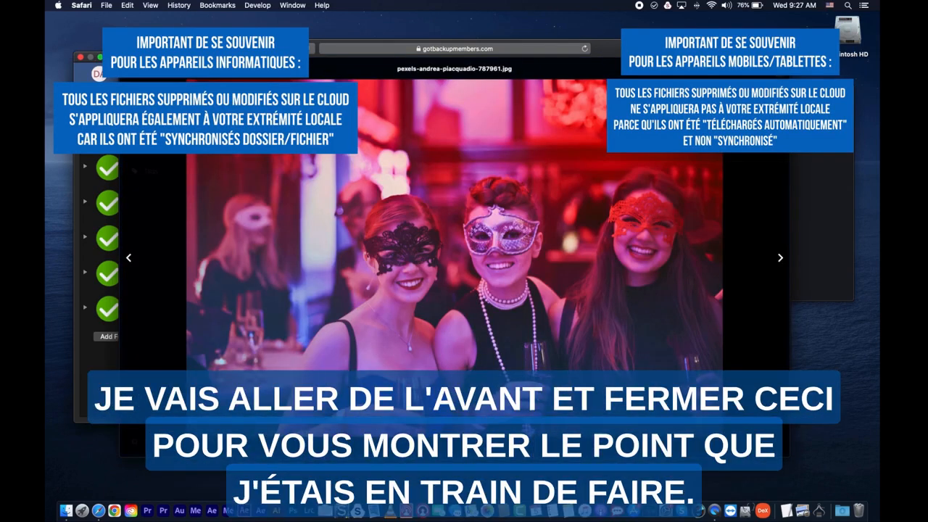
key(Escape)
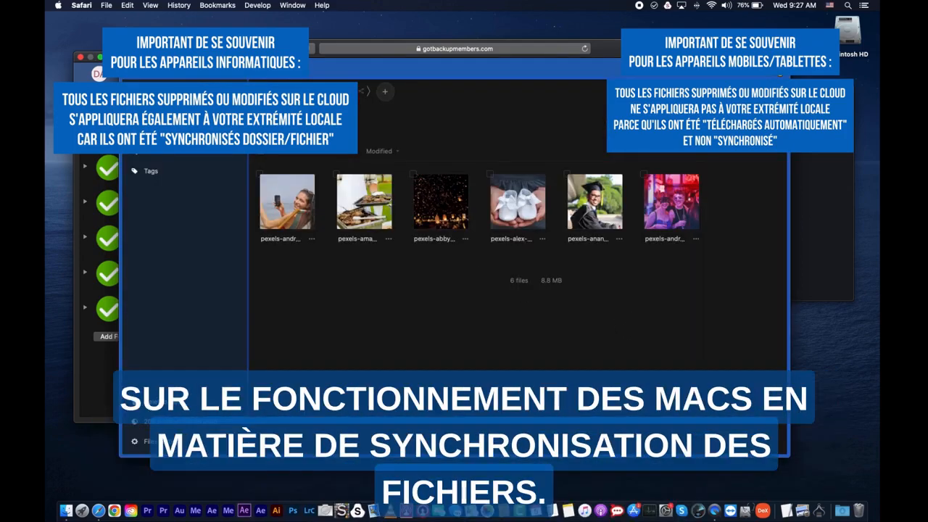
click(267, 91)
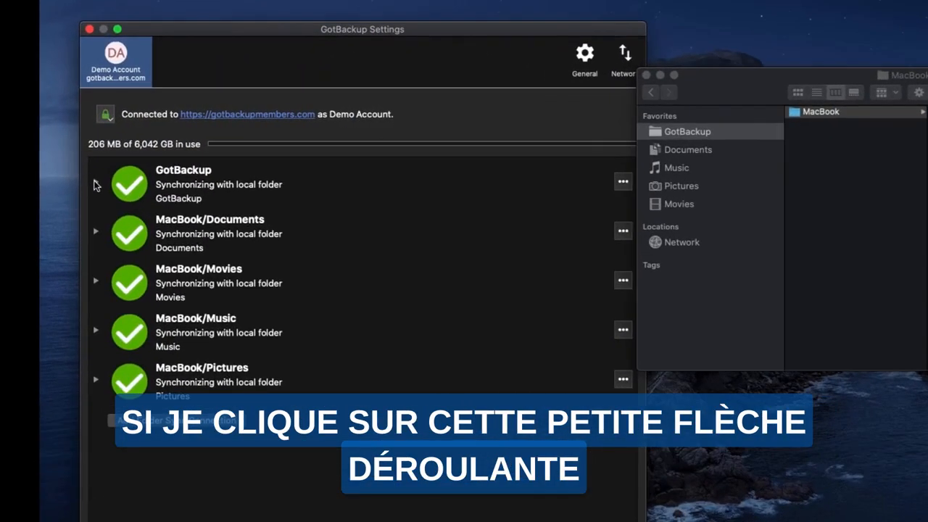
Add the Win11Laptop folder with its subfolders to the GotBackup folder's synchronization on the MacBook and apply the change.
click(95, 183)
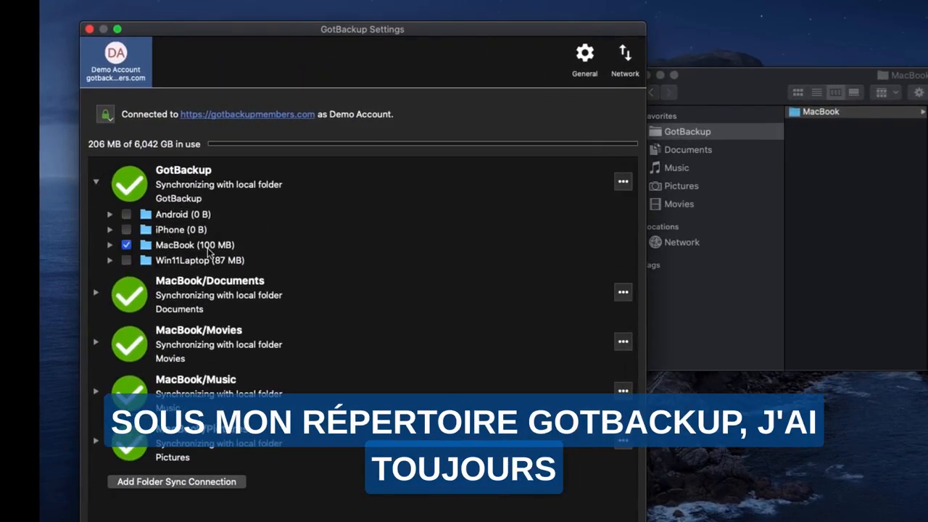
click(127, 261)
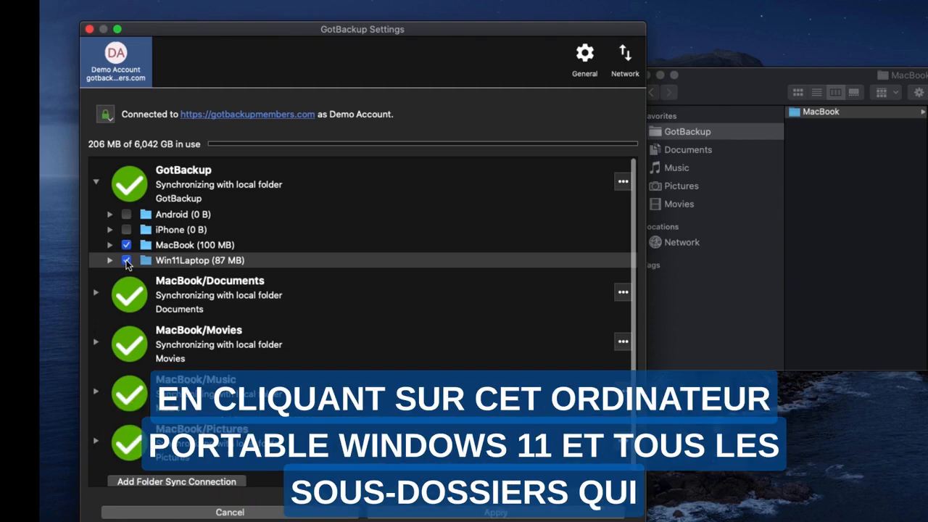
click(110, 261)
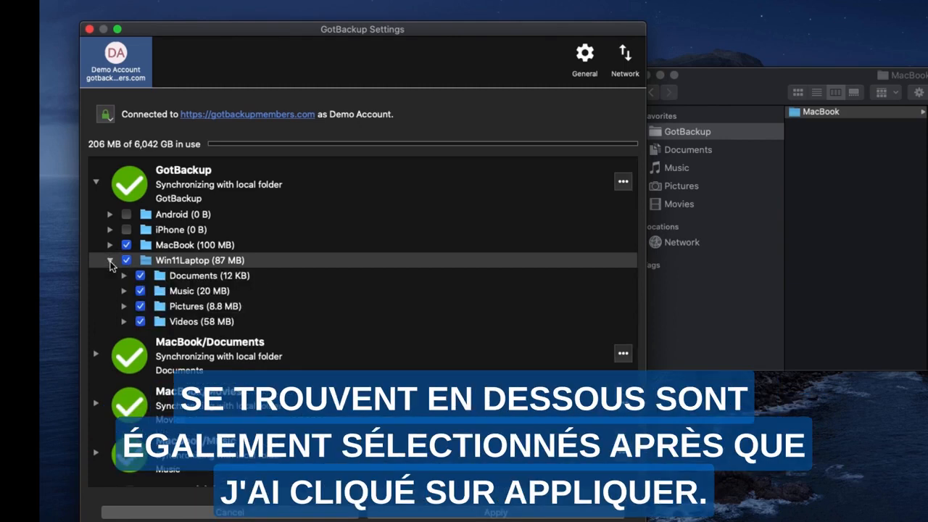
click(110, 261)
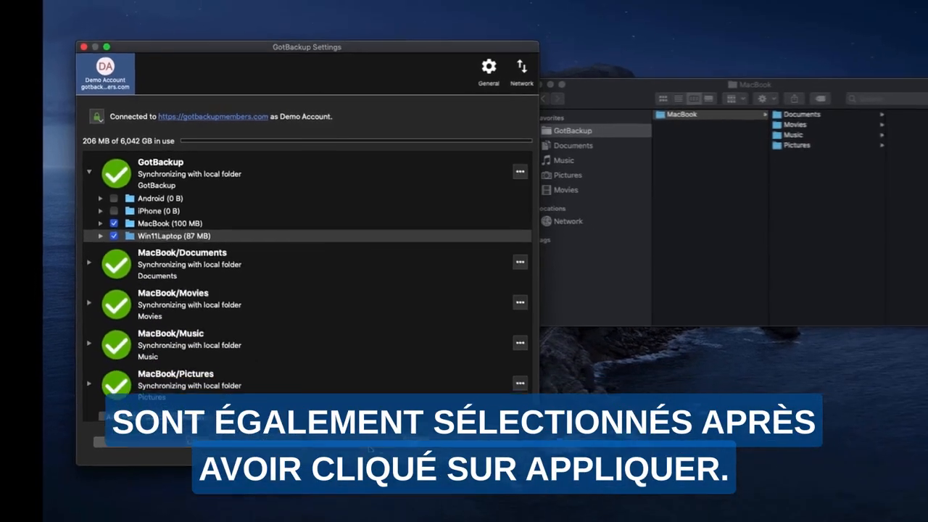
click(369, 400)
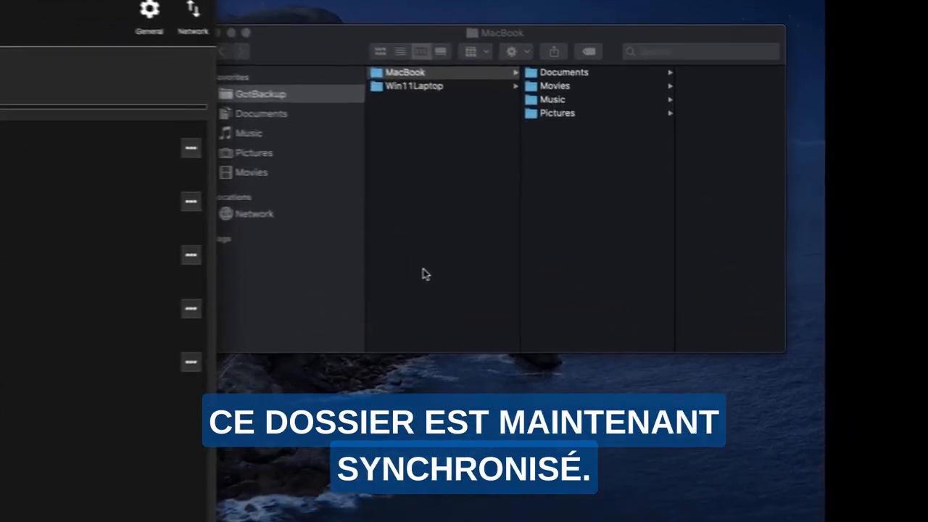
In Finder, open Win11Laptop's Pictures folder and check the size of pexels-andrea-piacquadio-787961.jpg in its file info.
click(417, 86)
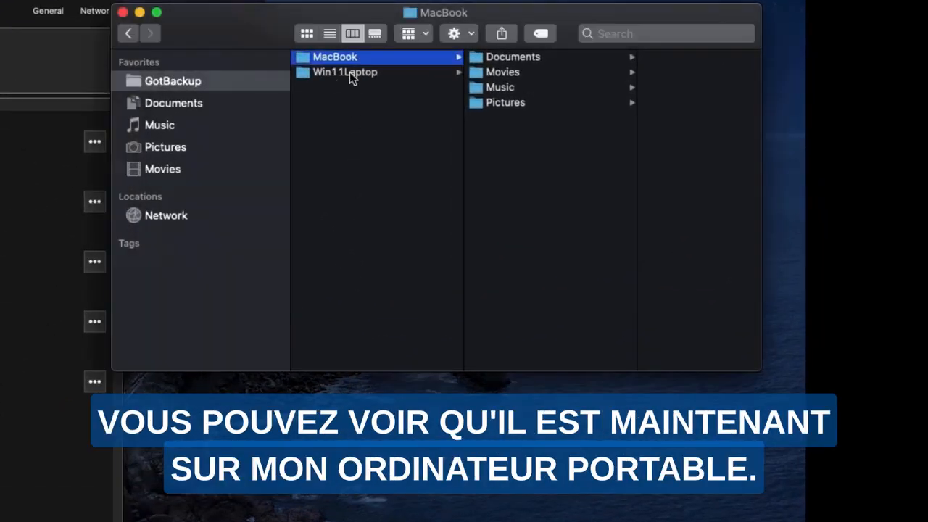
click(343, 72)
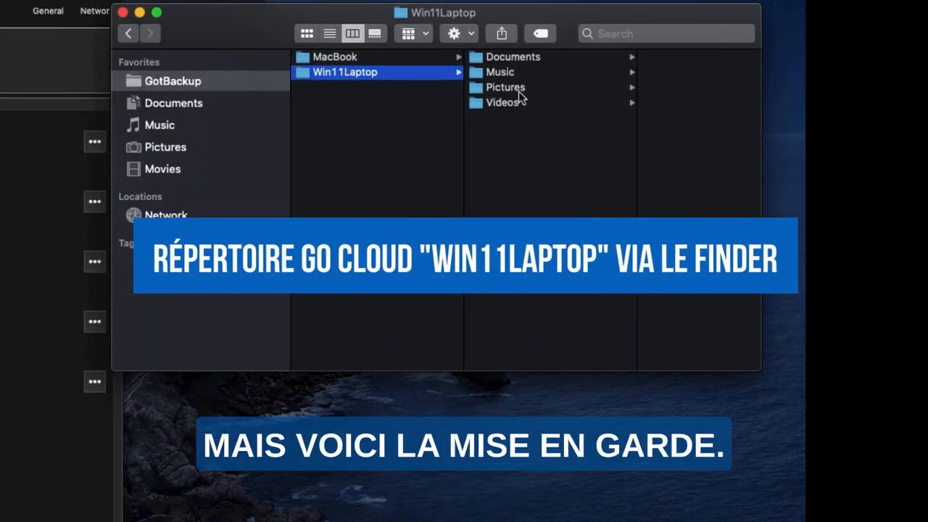
click(522, 87)
double_click(521, 87)
right_click(431, 171)
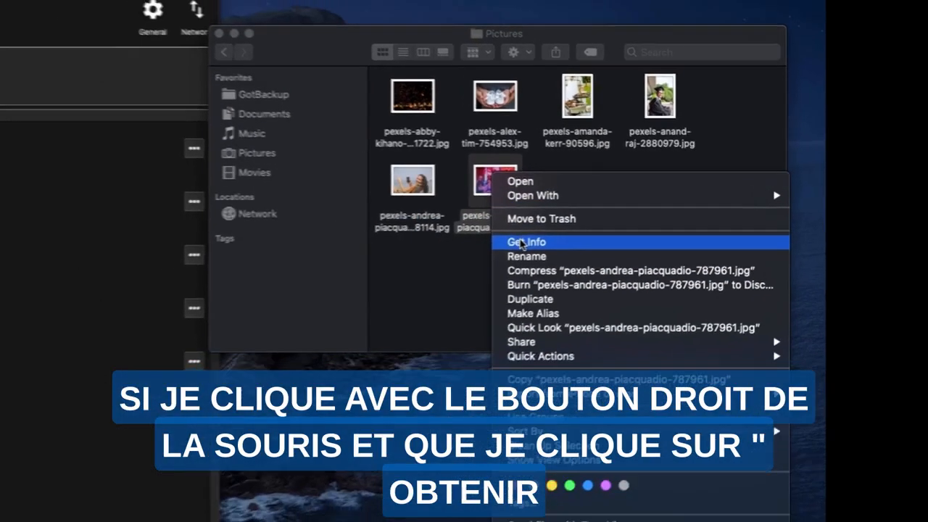
click(469, 247)
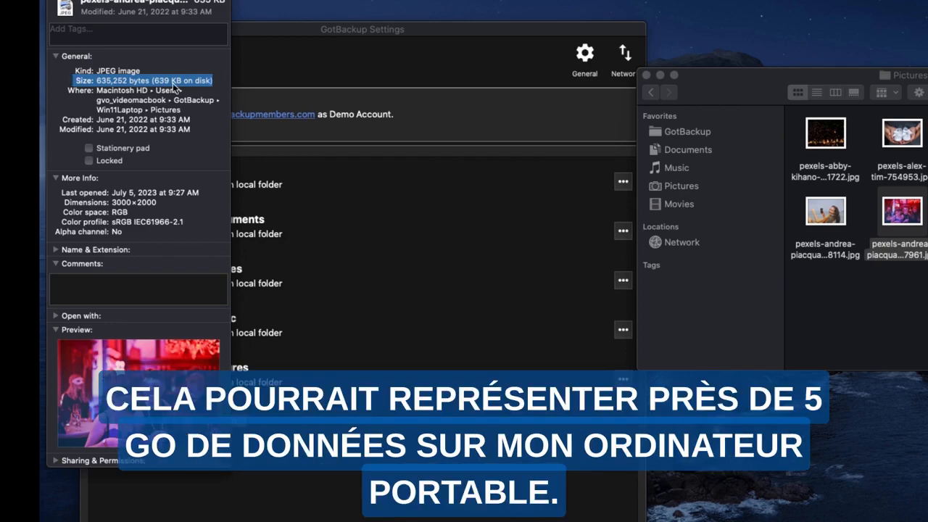
click(174, 87)
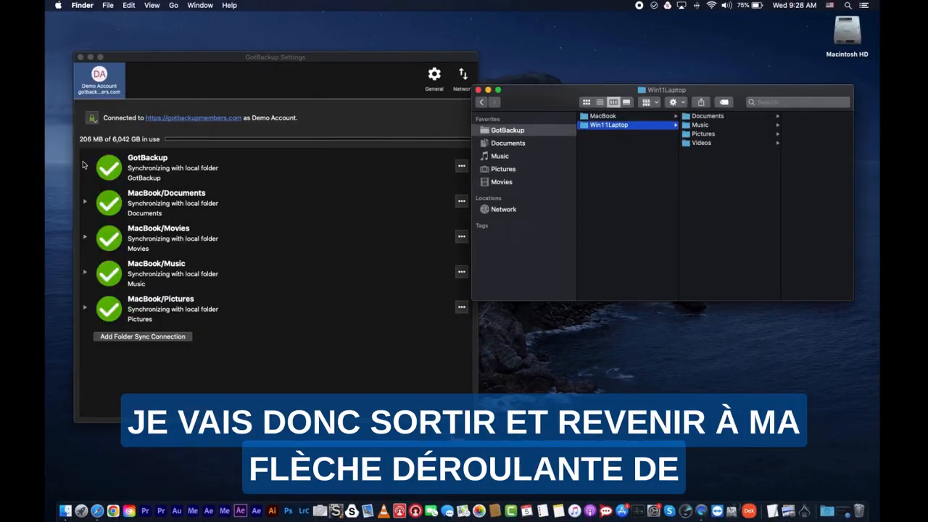
Exclude the Win11Laptop folder from the GotBackup folder's synchronization on the MacBook and apply the change.
click(84, 166)
click(83, 167)
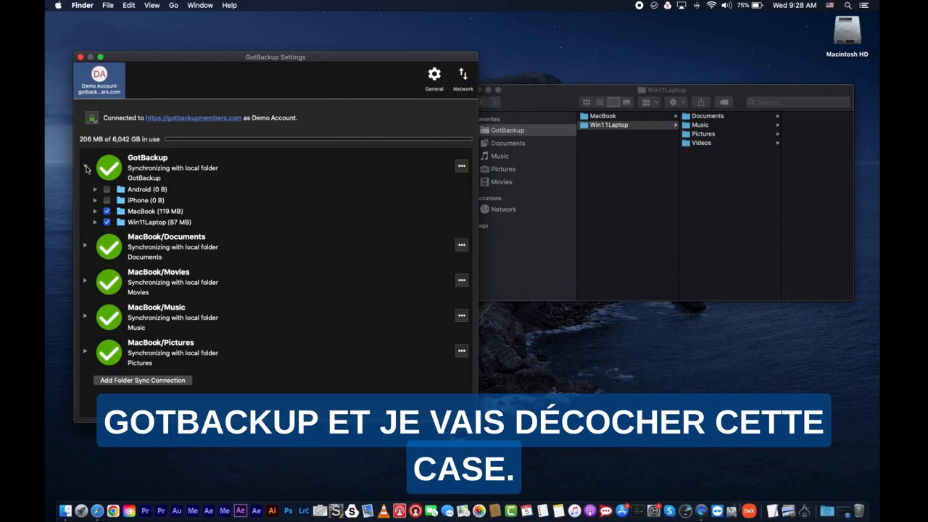
click(106, 223)
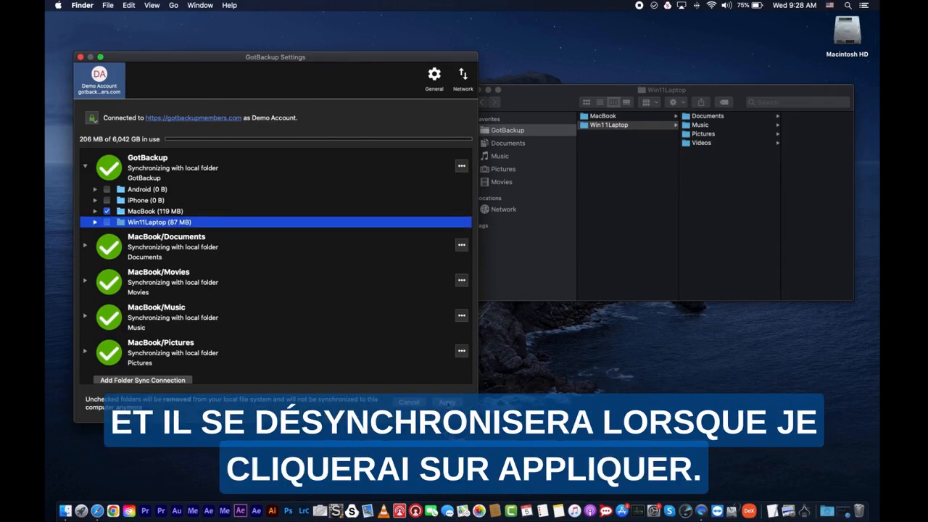
click(447, 401)
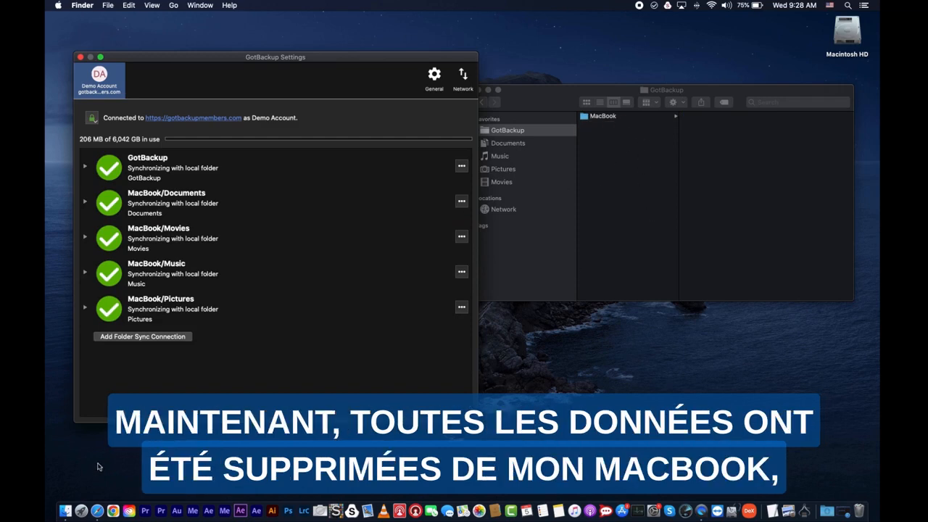
Switch to Safari and look inside the Win11Laptop folder and one of its subfolders in the cloud files.
click(98, 511)
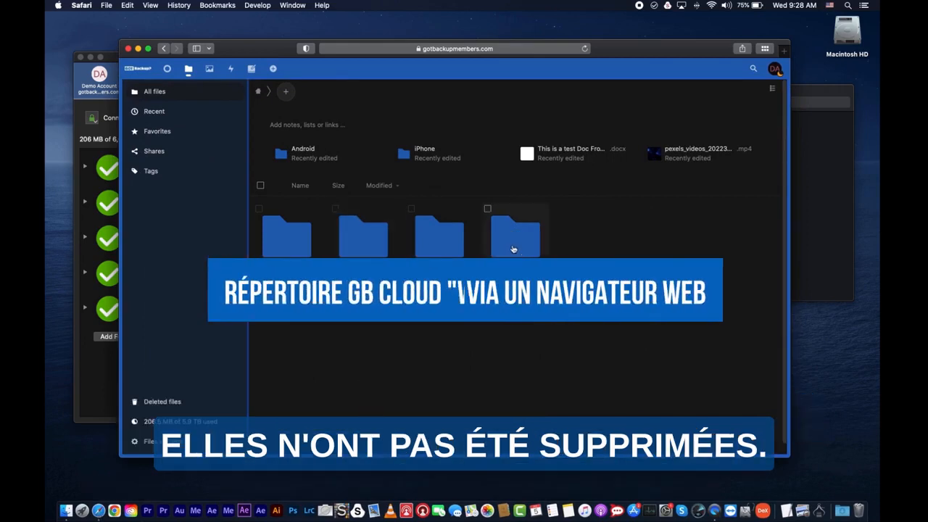
click(515, 238)
click(445, 203)
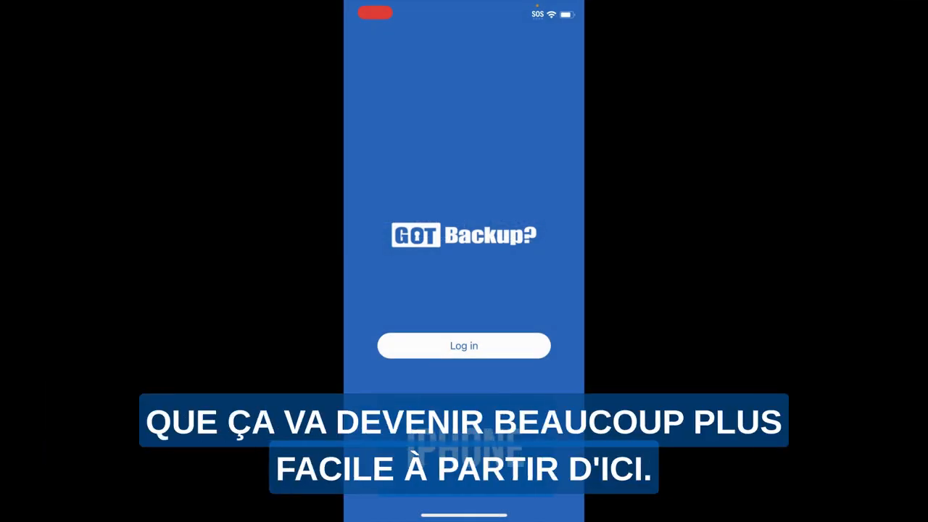
Log in to GotBackup on the iPhone with the account username and password, and grant the app access to the account.
click(464, 346)
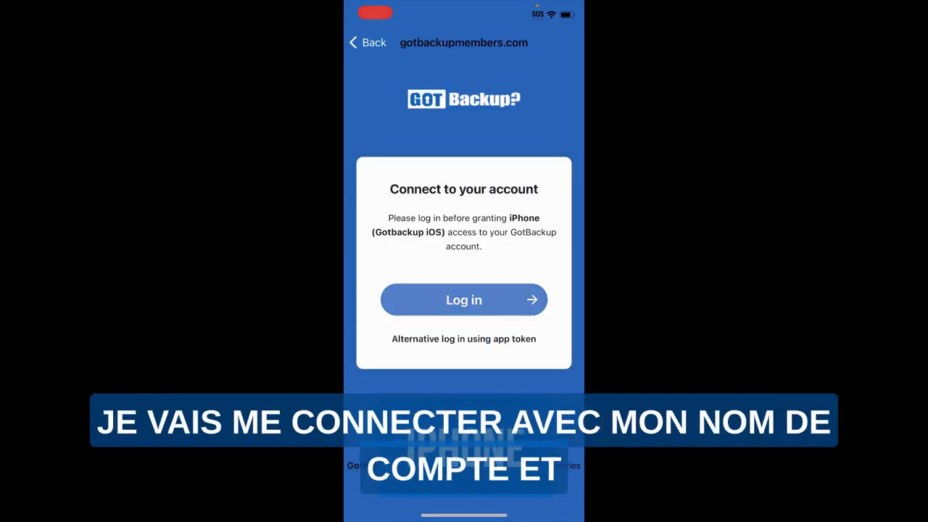
click(464, 300)
click(464, 218)
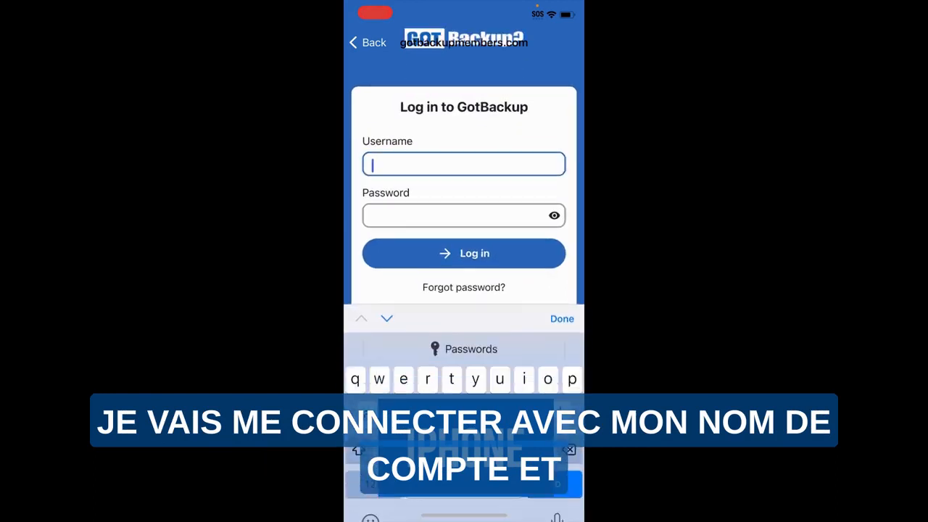
text(gbdemo)
click(461, 205)
text(•)
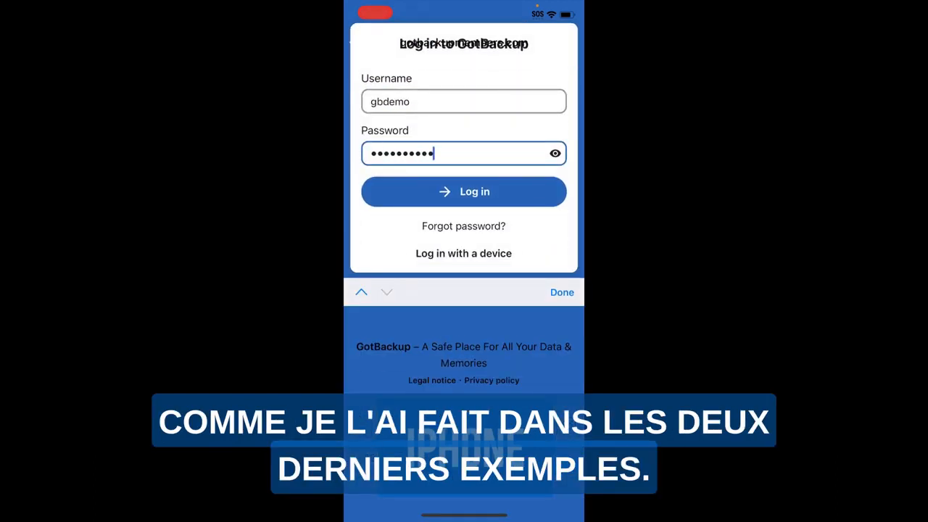
click(464, 191)
click(464, 333)
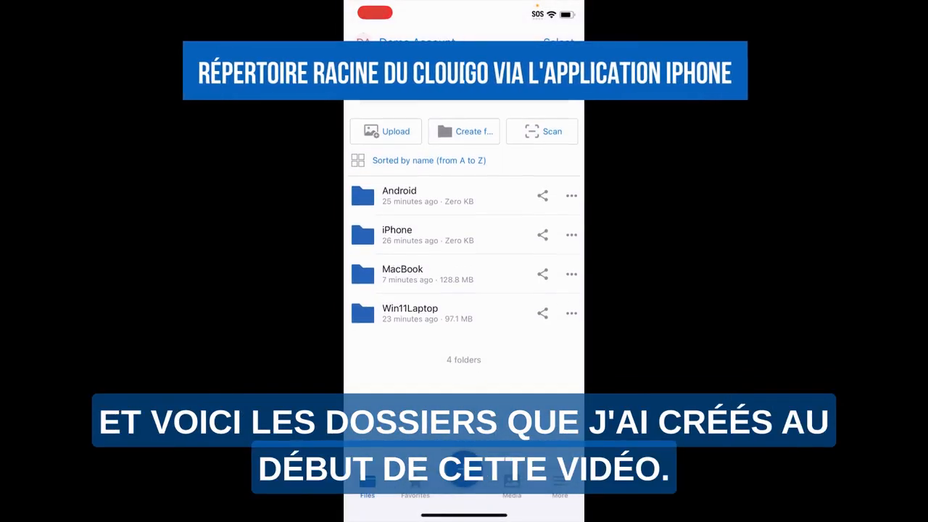
View the contents of the iPhone folder in the mobile app and return to the root folder list.
scroll(464, 247, up, 1)
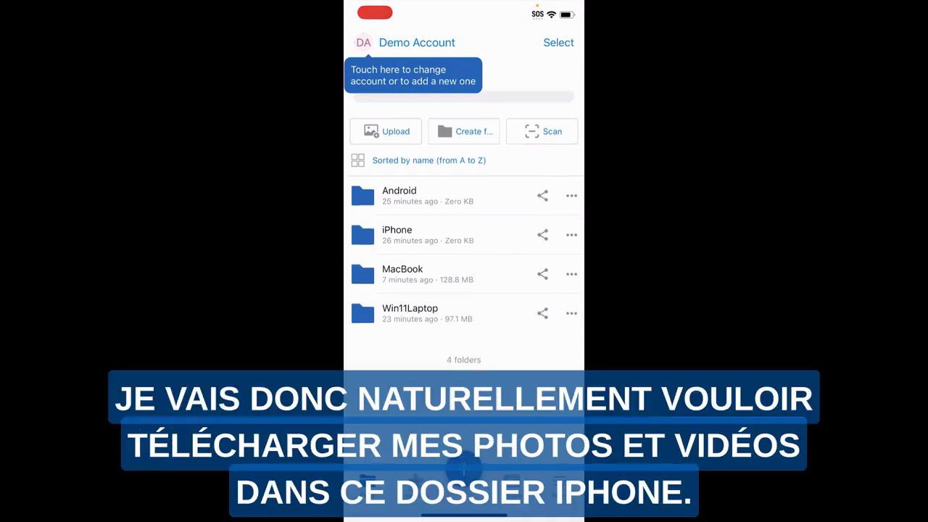
click(397, 245)
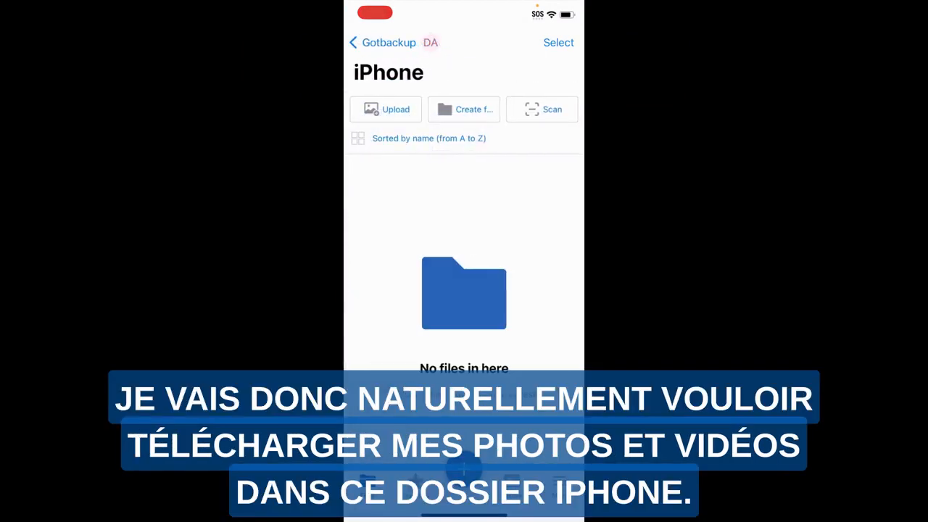
click(383, 43)
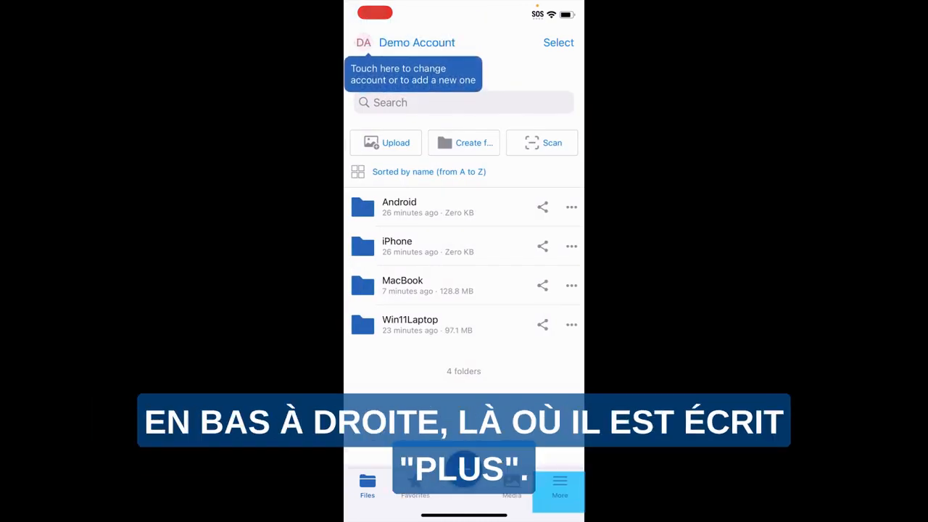
Turn on automatic upload of photos and videos in the mobile app's Auto upload settings.
click(560, 486)
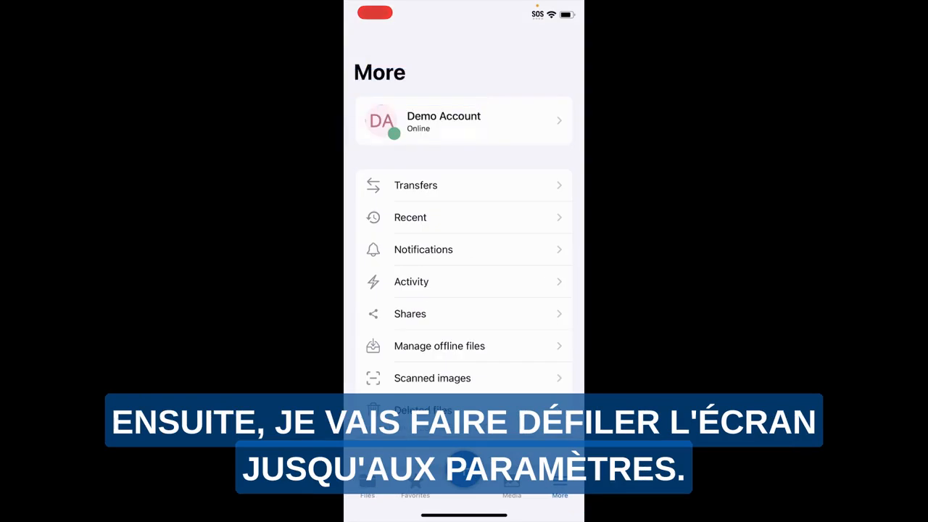
scroll(464, 276, down, 3)
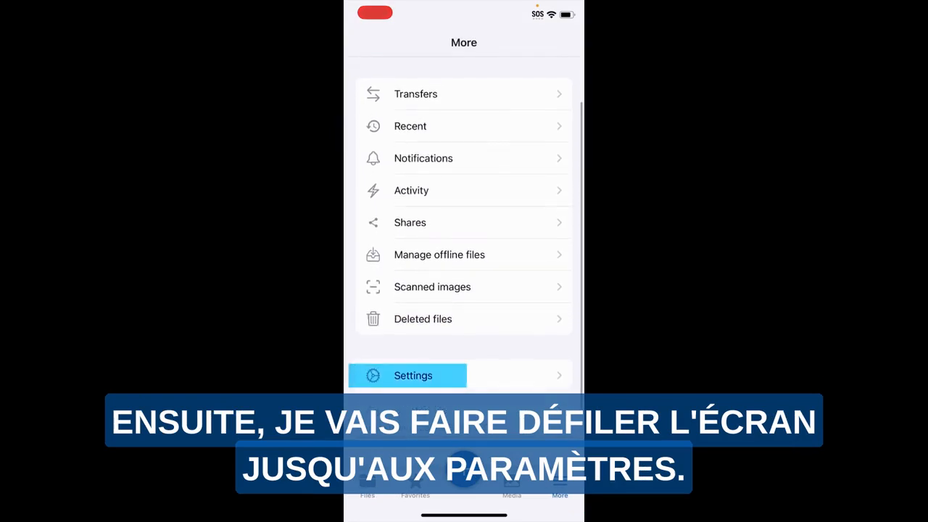
click(407, 376)
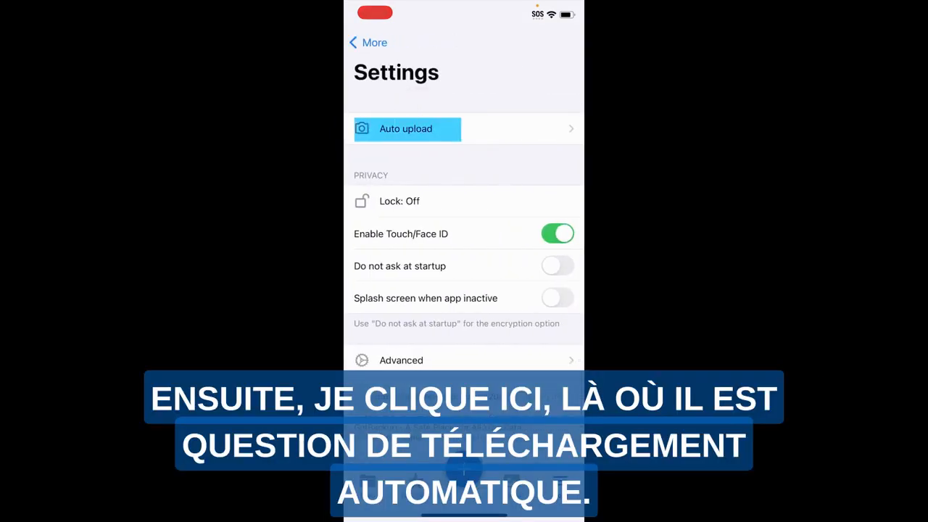
click(406, 128)
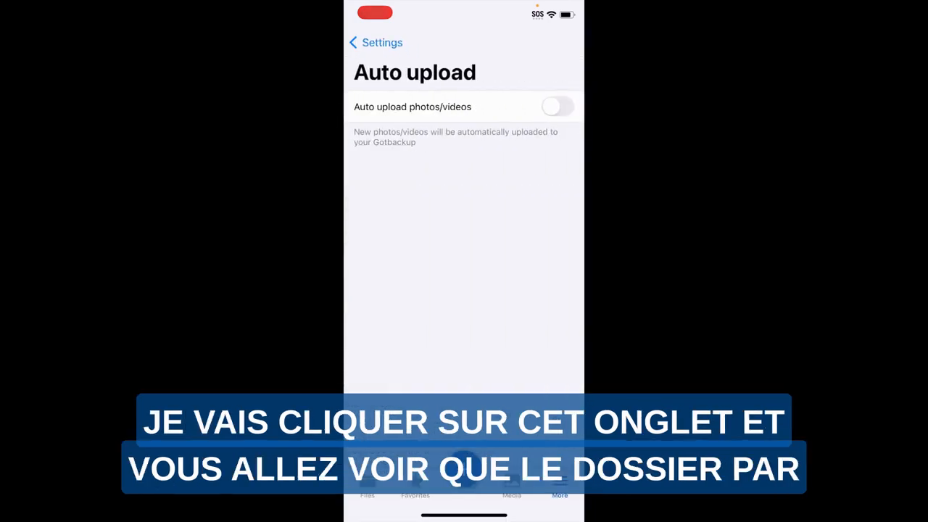
click(557, 106)
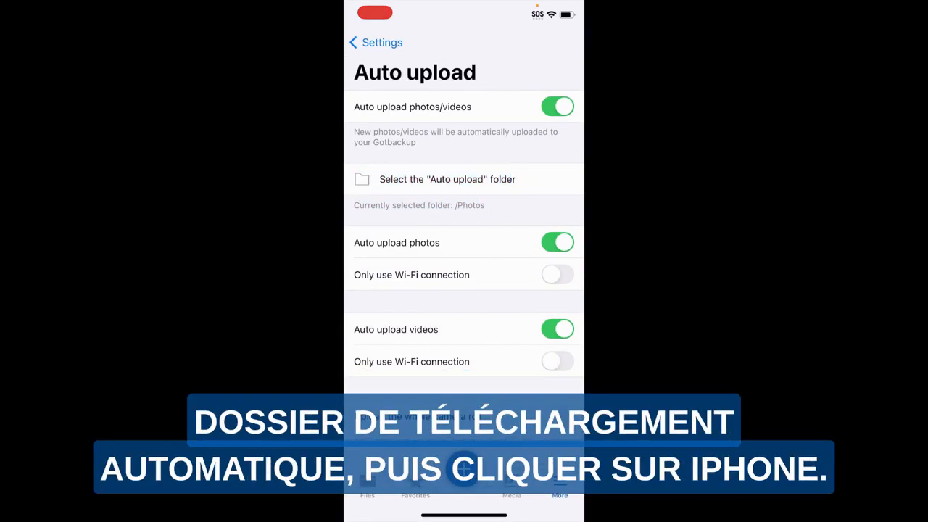
Set the Auto upload folder to iPhone and restrict both photo and video uploads to Wi-Fi connections only.
click(447, 179)
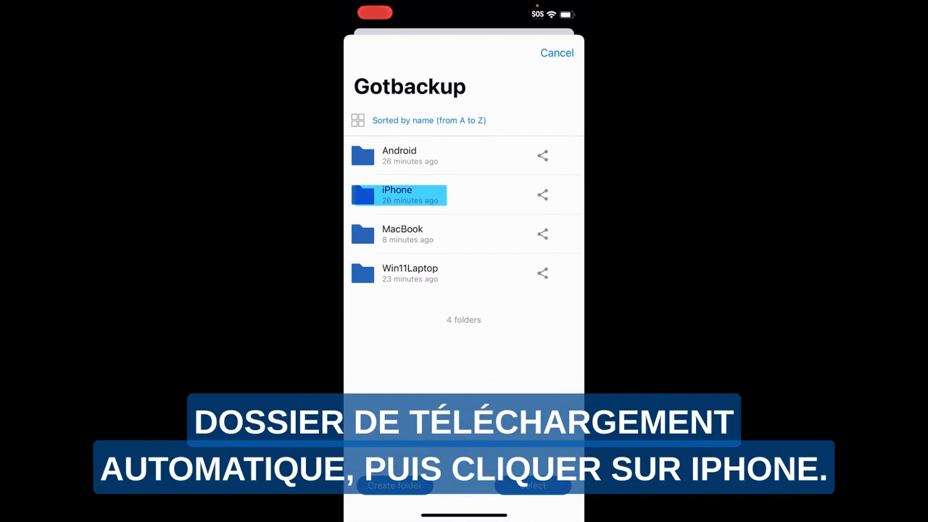
click(398, 195)
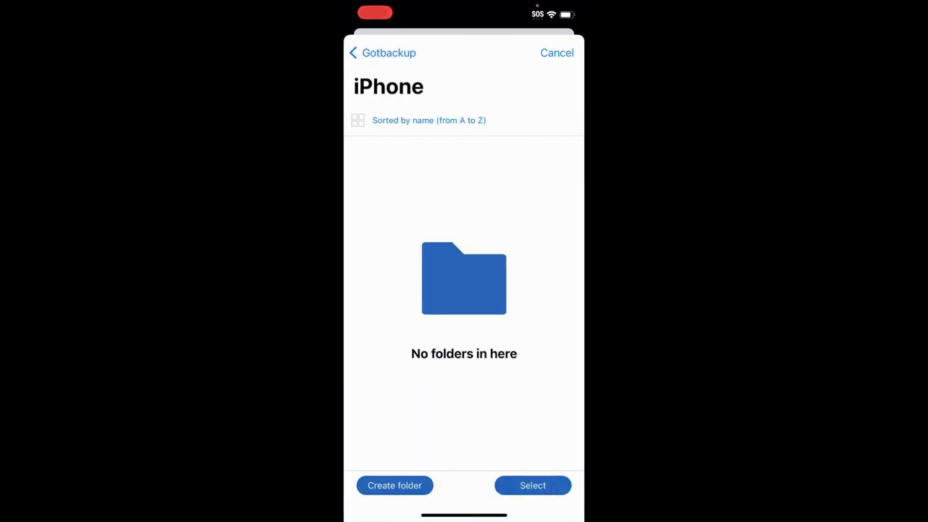
click(527, 484)
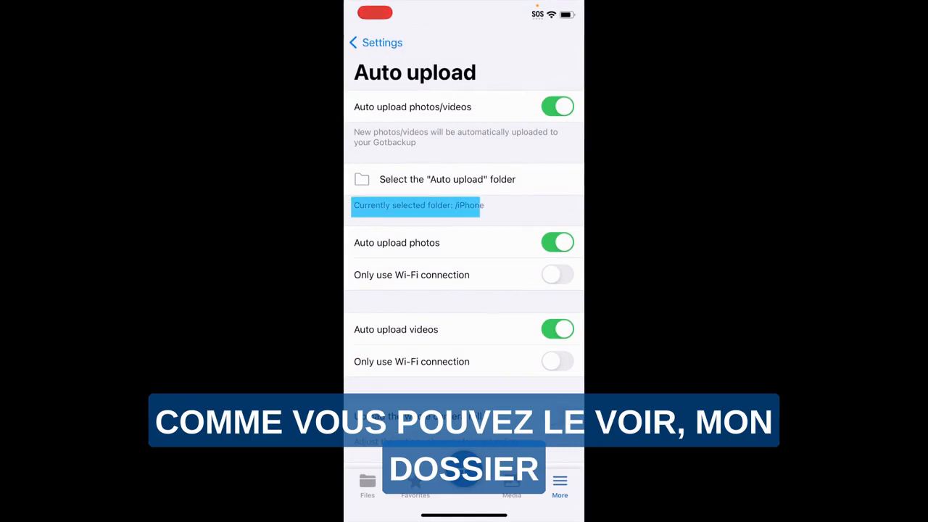
click(557, 274)
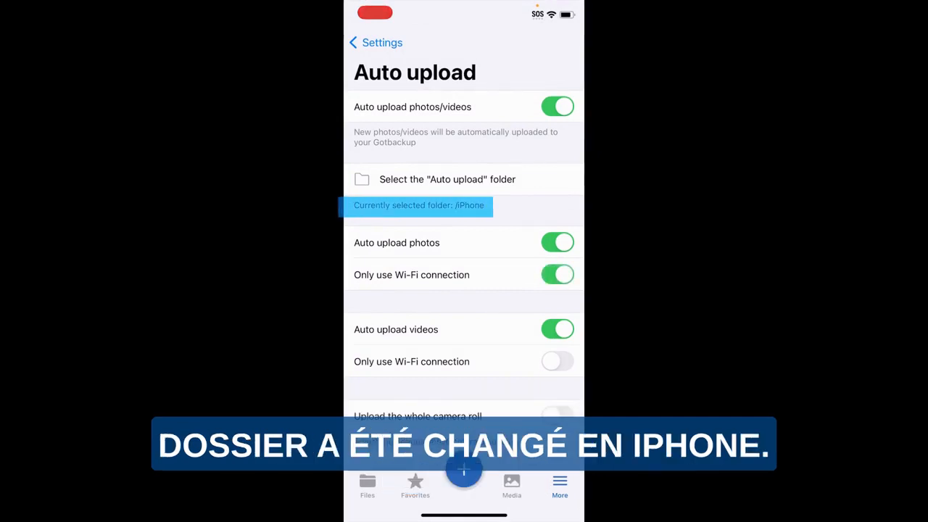
click(557, 362)
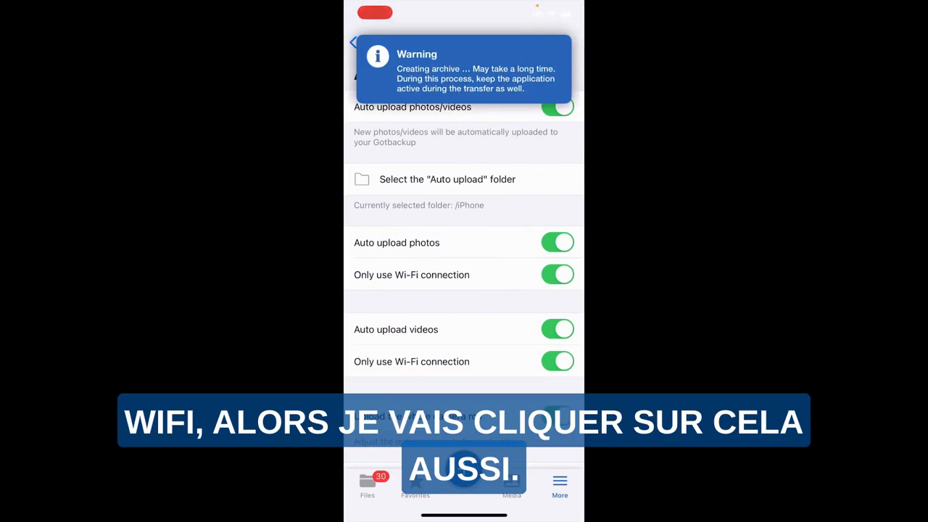
Leave the Auto upload settings on the iPhone and view the app's Transfers list.
click(371, 43)
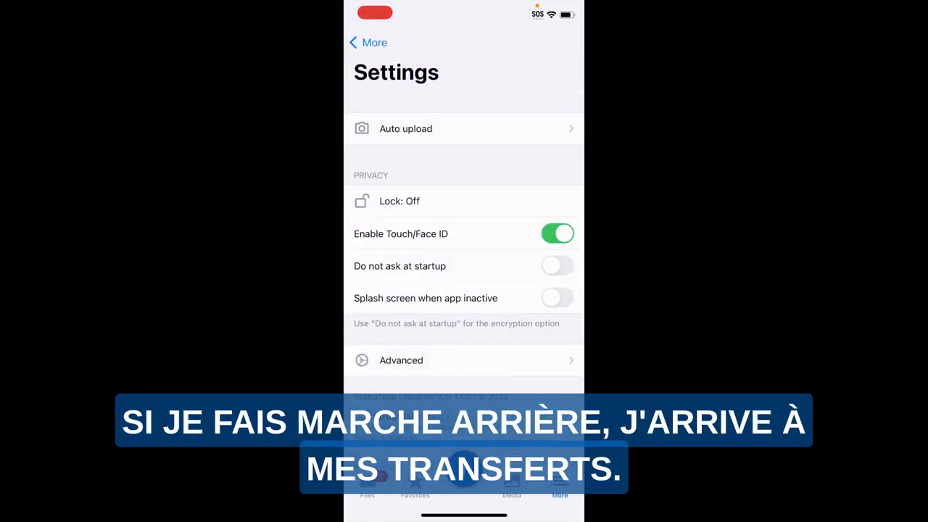
click(371, 43)
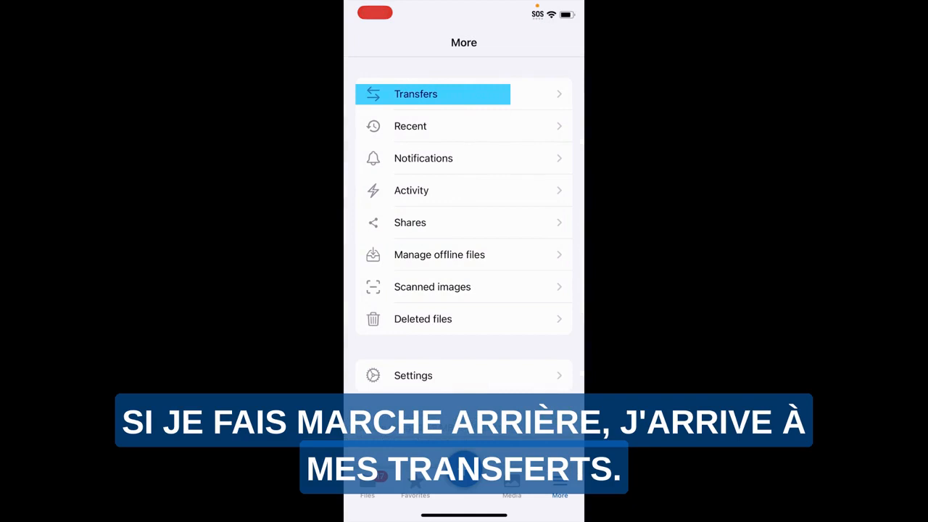
click(435, 94)
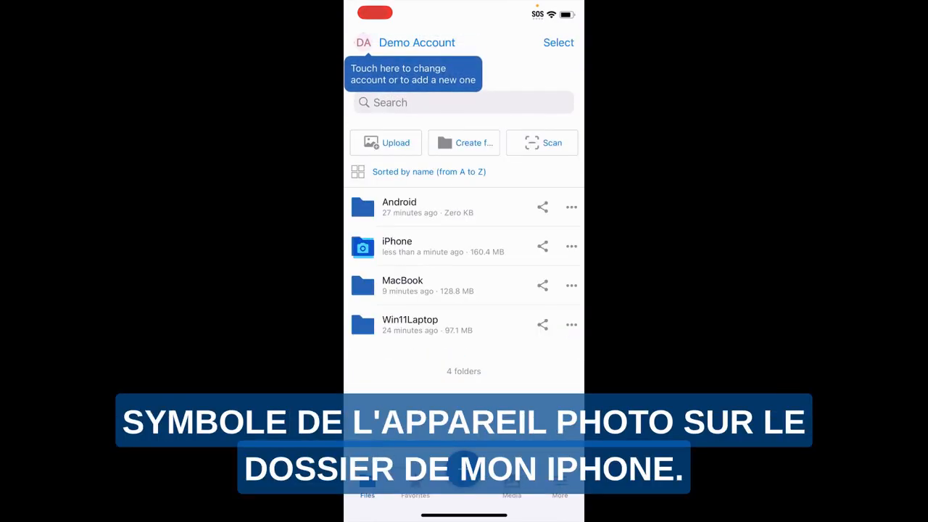
Browse the uploaded media in the iPhone folder and open the Pictures folder inside Win11Laptop.
click(397, 246)
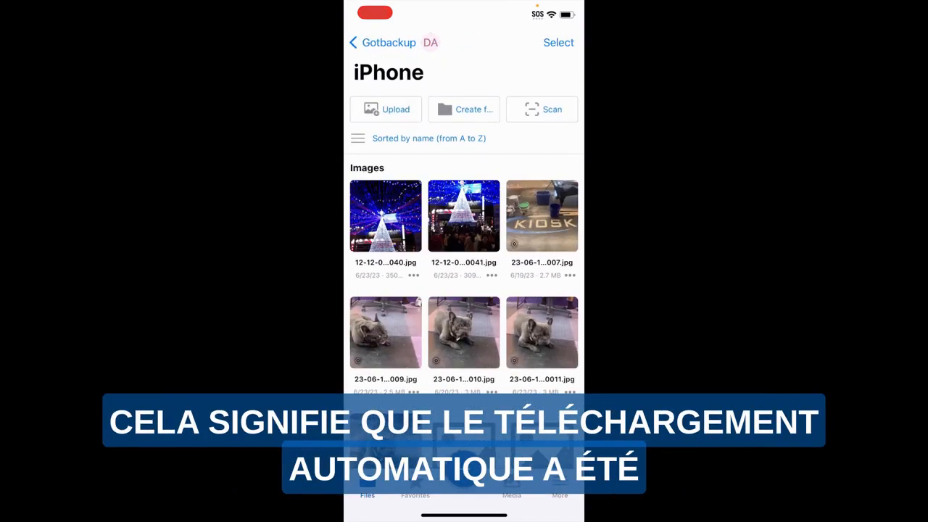
scroll(464, 290, down, 3)
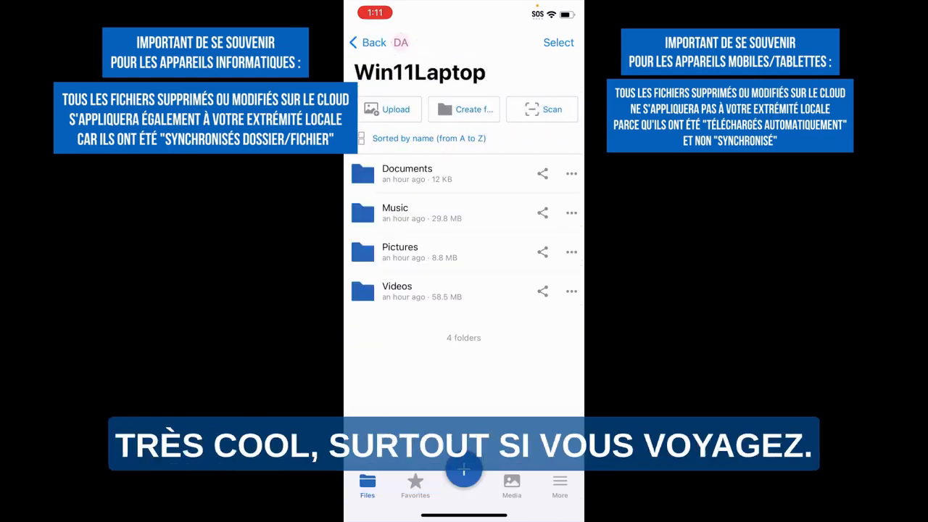
click(435, 252)
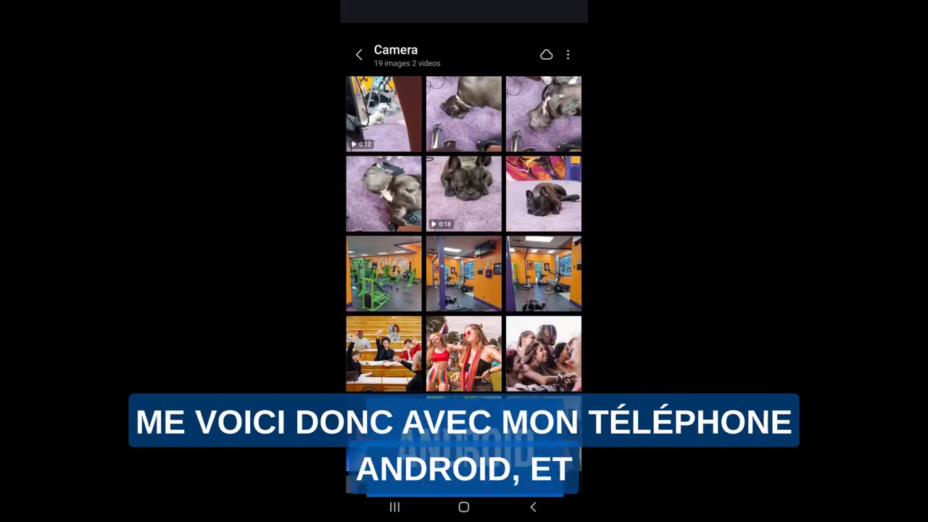
Switch from the Android phone's Camera gallery to GotBackup, log in with the account username and password, and grant the app access.
scroll(464, 283, down, 3)
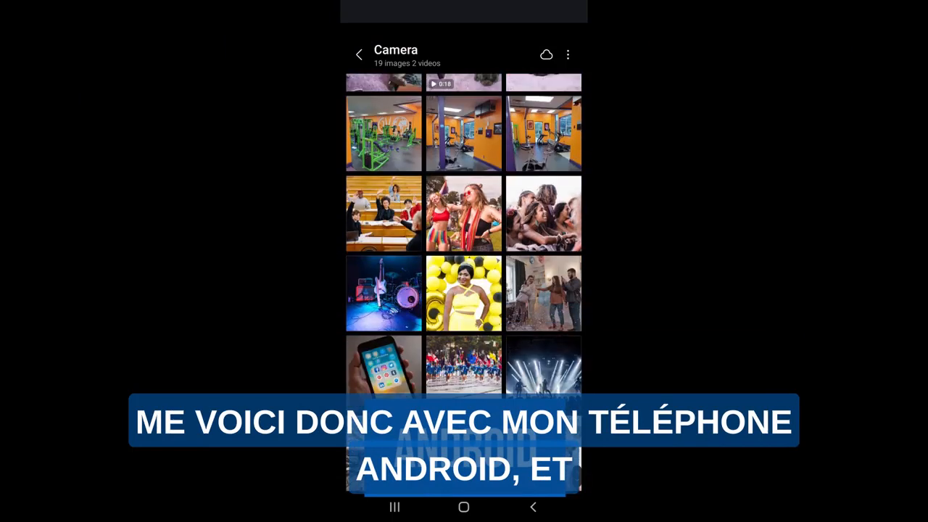
scroll(464, 283, up, 4)
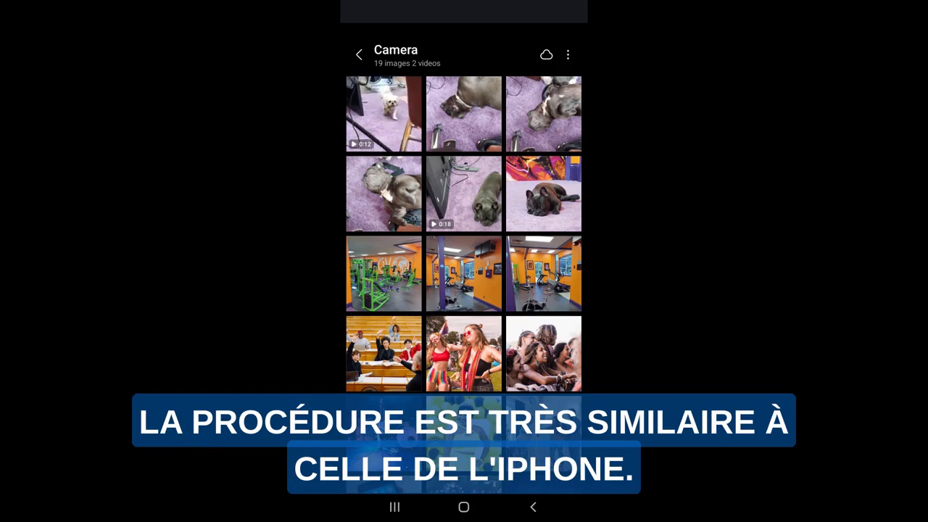
click(395, 506)
click(503, 317)
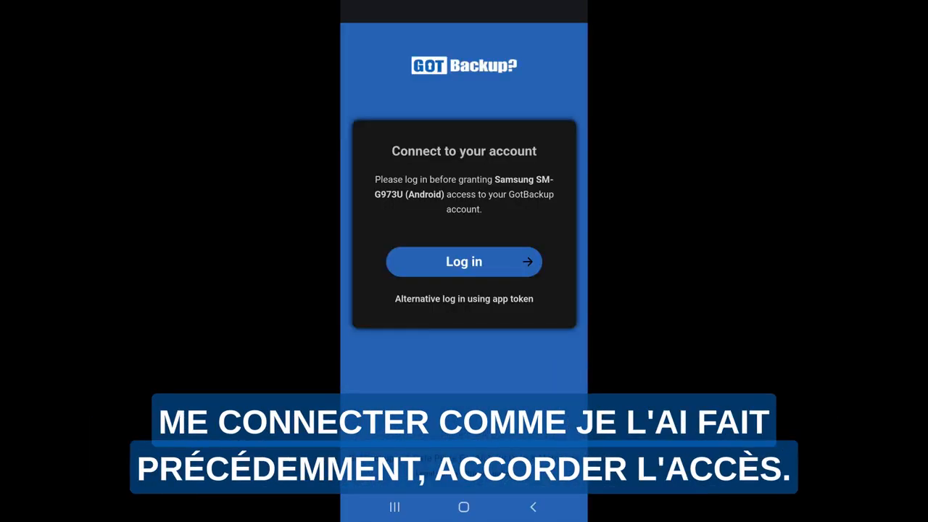
click(464, 261)
click(464, 180)
text(gbdemo)
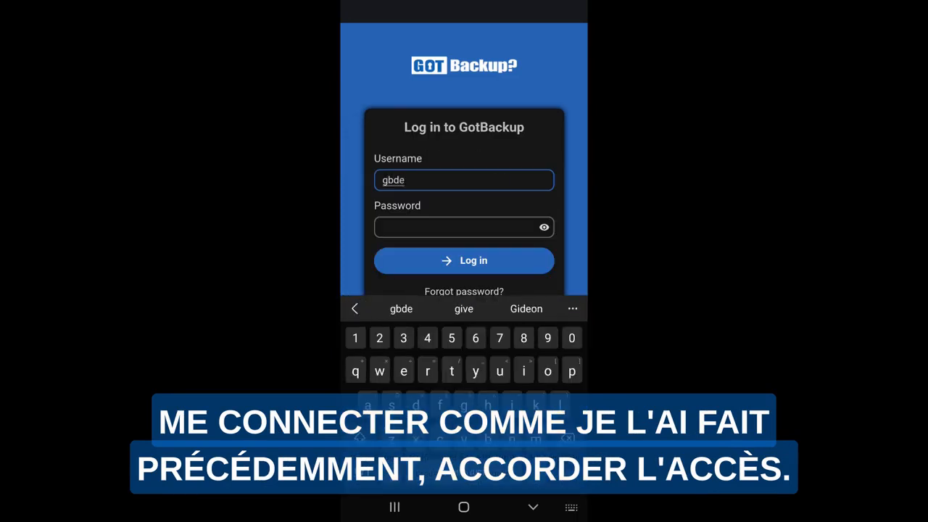
click(464, 227)
text(gbdemo123!)
click(464, 261)
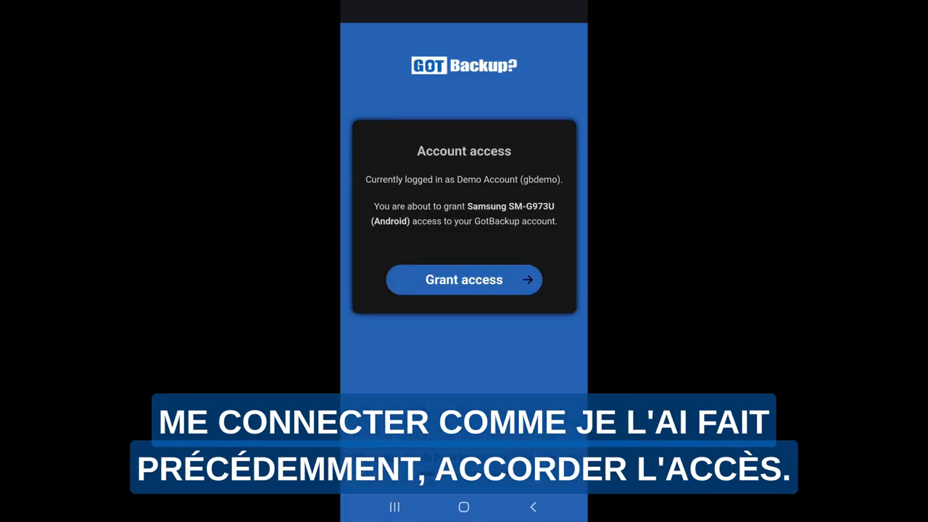
click(464, 280)
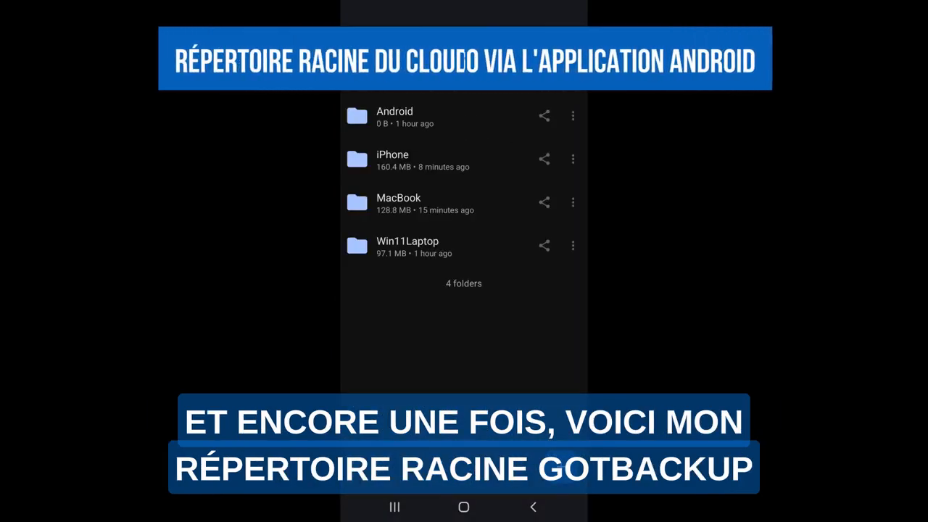
Browse the iPhone folder on the Android phone in grid and list layouts, and return to the root folder list.
mouse_move(476, 409)
mouse_down()
mouse_move(477, 386)
mouse_move(477, 408)
mouse_up()
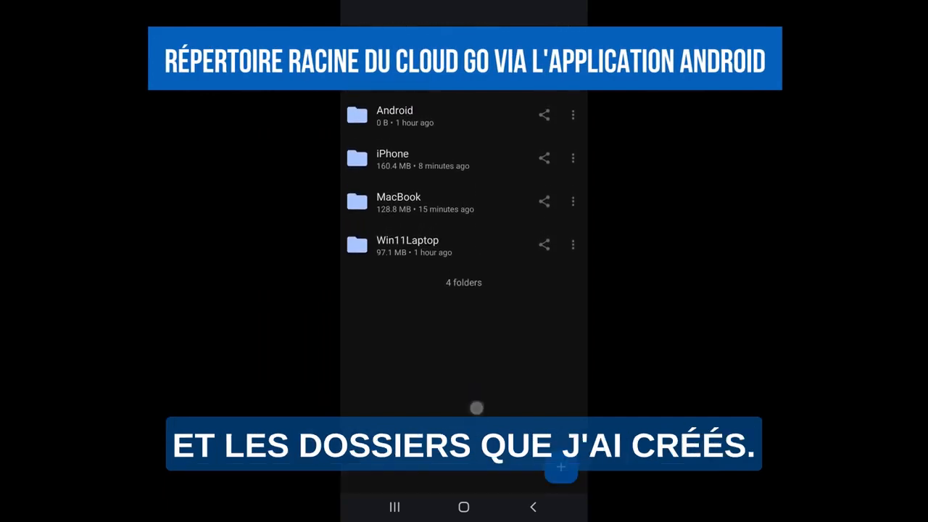
click(392, 158)
scroll(464, 290, down, 15)
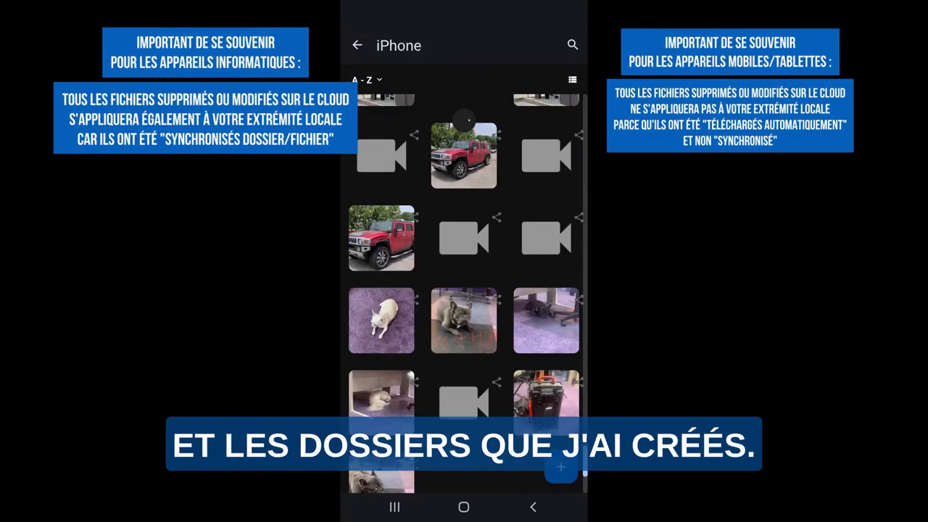
scroll(464, 290, up, 10)
click(573, 80)
scroll(464, 290, up, 2)
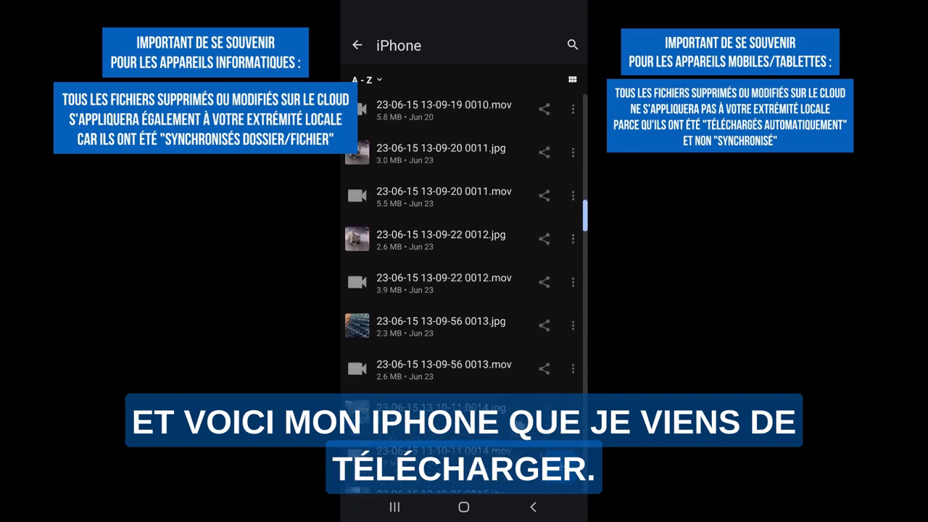
click(356, 45)
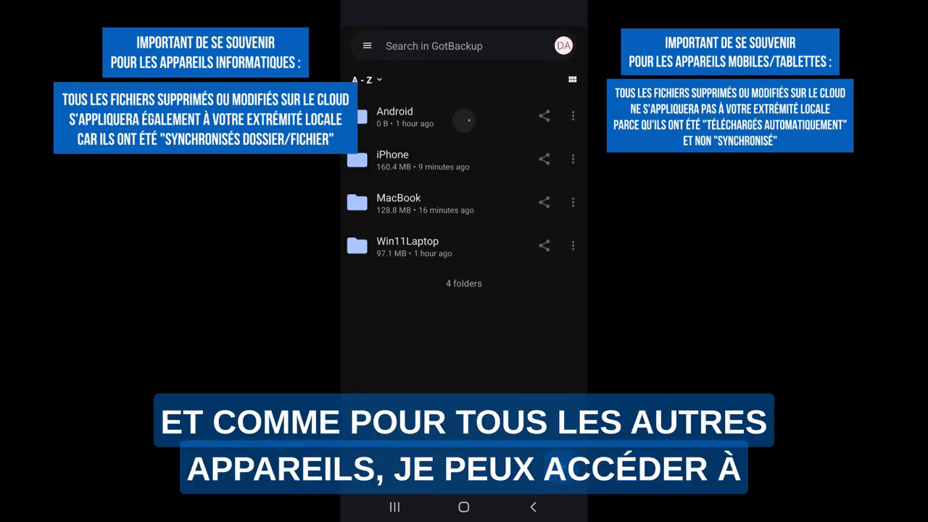
Preview pexels-jill-wellington-40815.jpg from the MacBook Pictures folder and return to the root folder list.
click(356, 202)
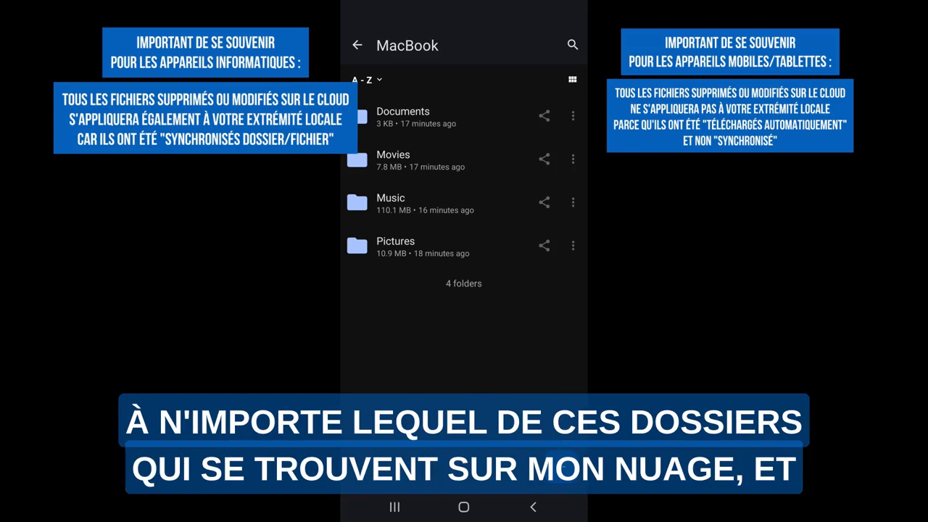
click(356, 246)
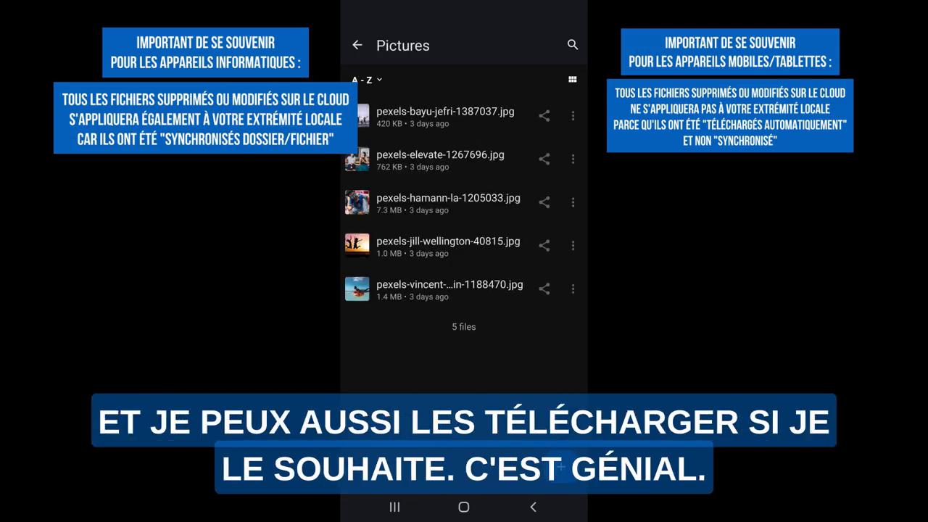
click(348, 245)
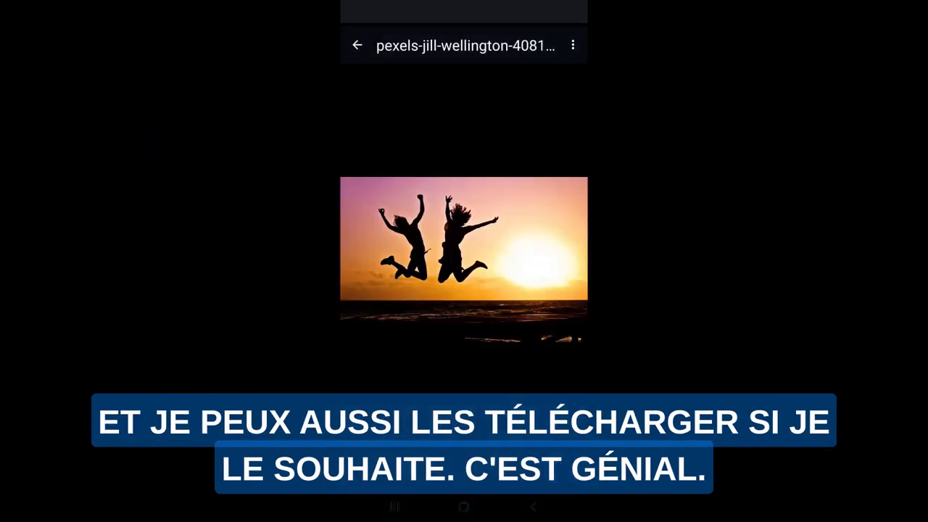
click(353, 34)
click(356, 41)
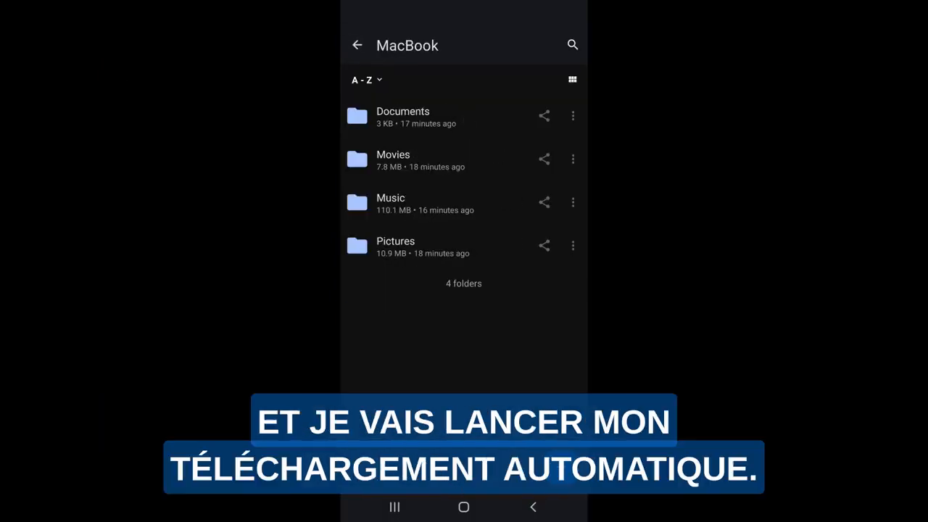
click(356, 45)
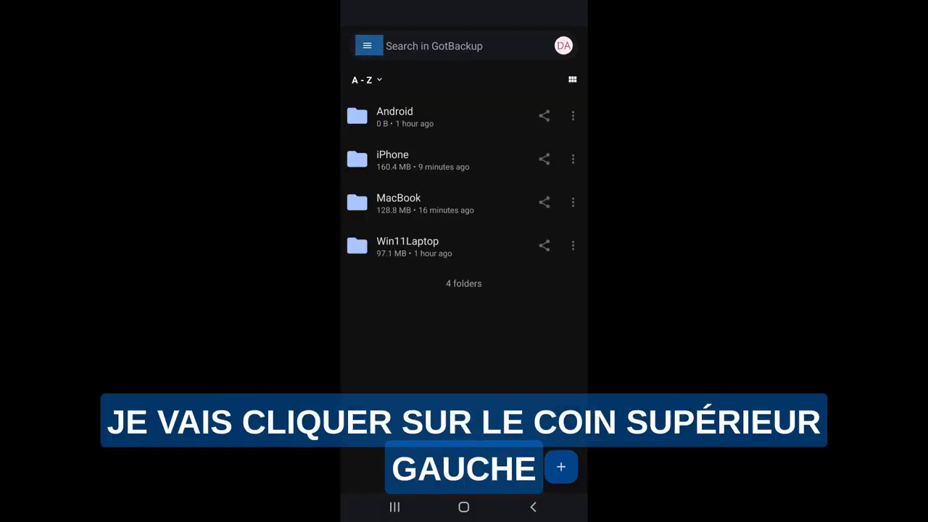
Turn on auto uploading for the Camera photos folder in the Android app's Auto upload settings.
click(369, 45)
click(396, 397)
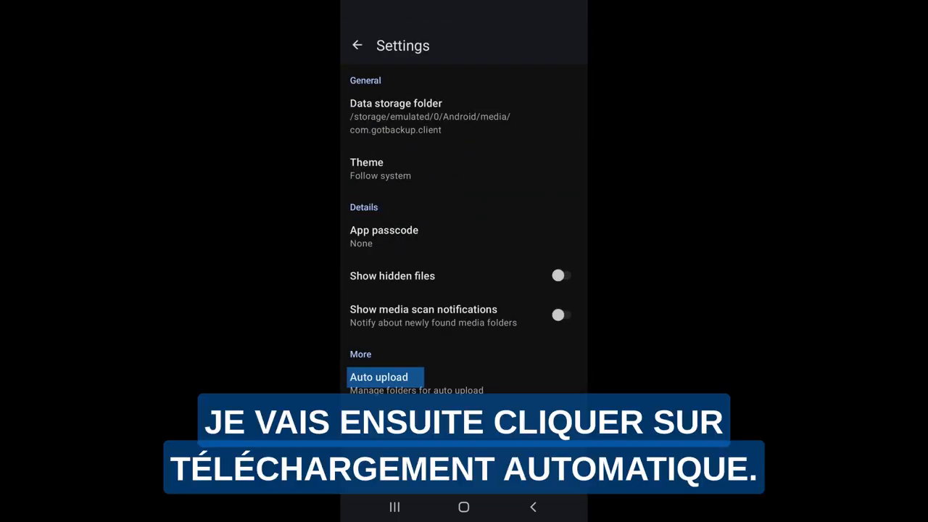
click(425, 384)
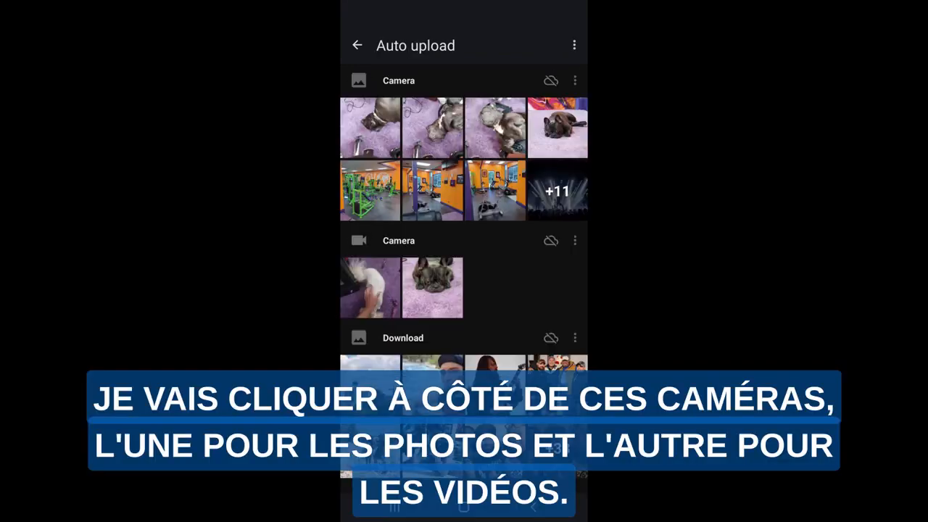
click(575, 79)
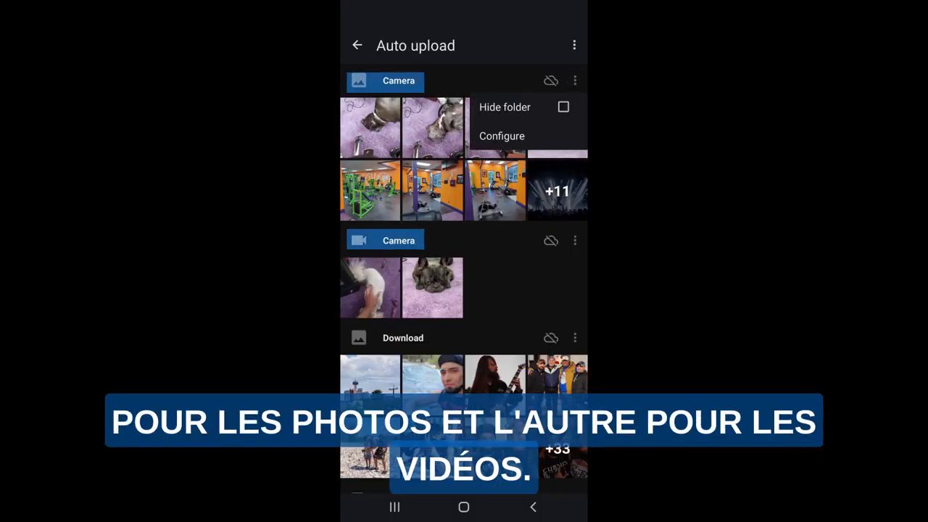
click(502, 136)
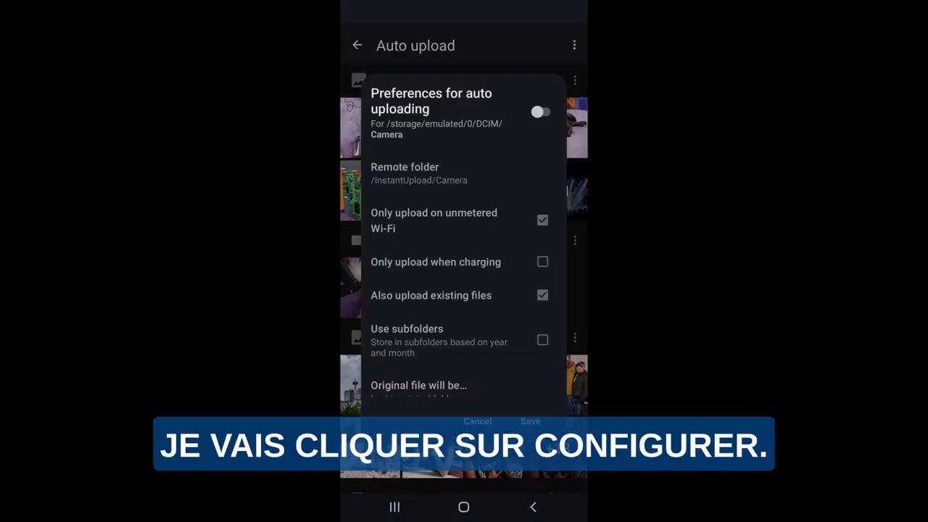
click(540, 112)
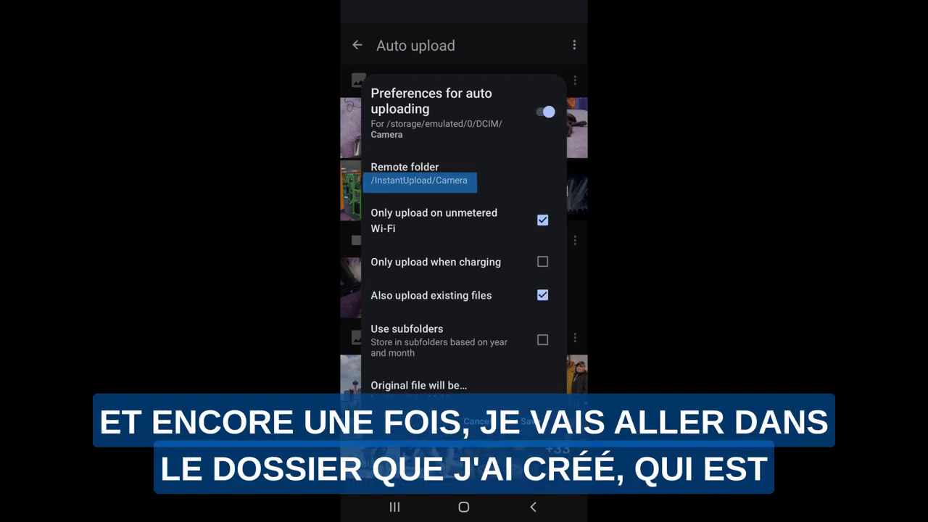
Set the Camera photos' remote folder to Android, save the preferences, and close the battery optimization notice without disabling optimization.
click(420, 174)
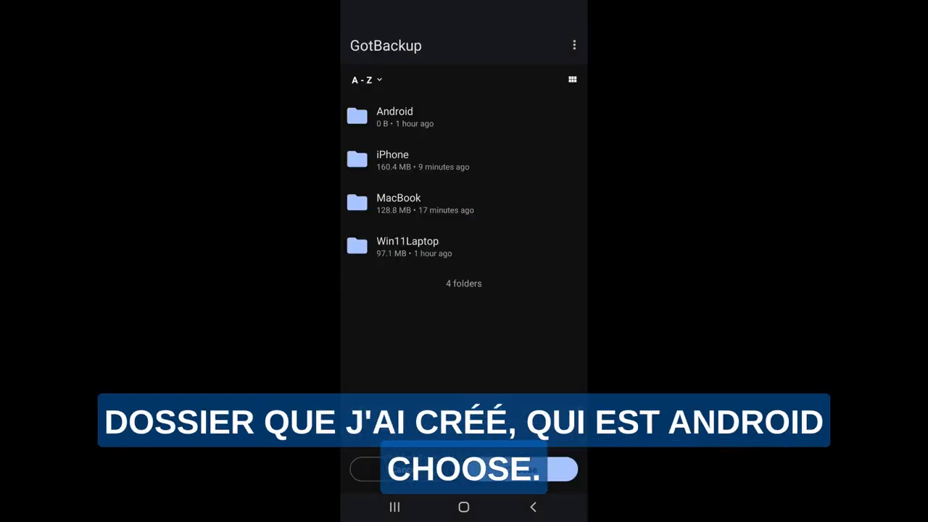
click(392, 123)
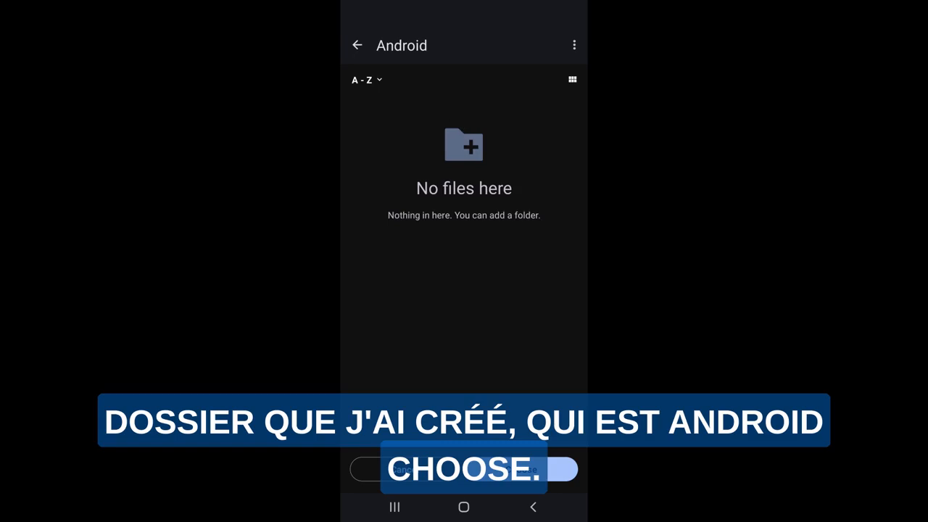
click(551, 469)
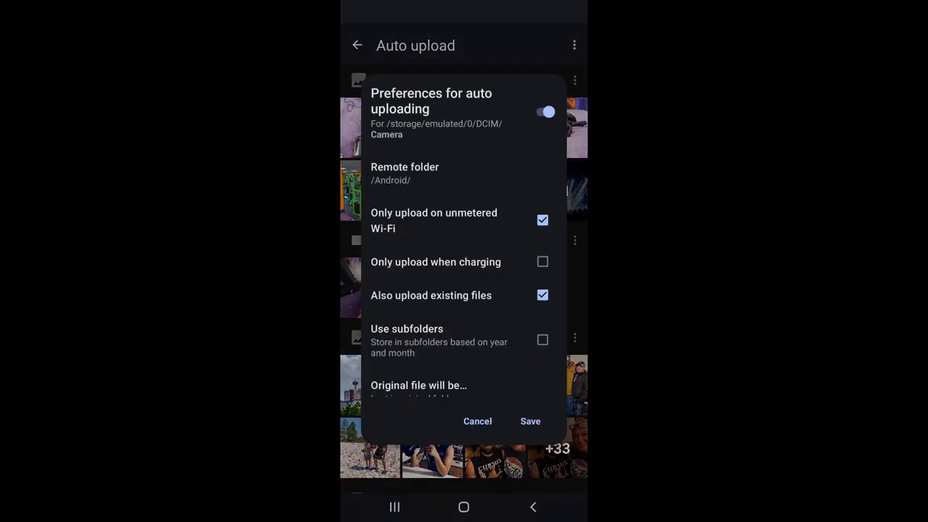
click(530, 421)
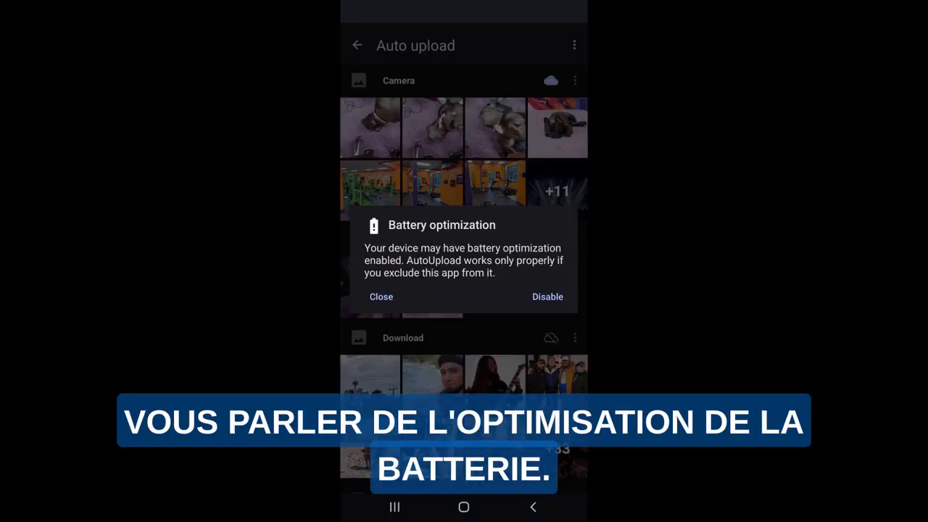
click(381, 296)
Turn on auto uploading for the Camera videos folder with Android as remote folder, save the preferences, and close the battery optimization notice.
click(575, 240)
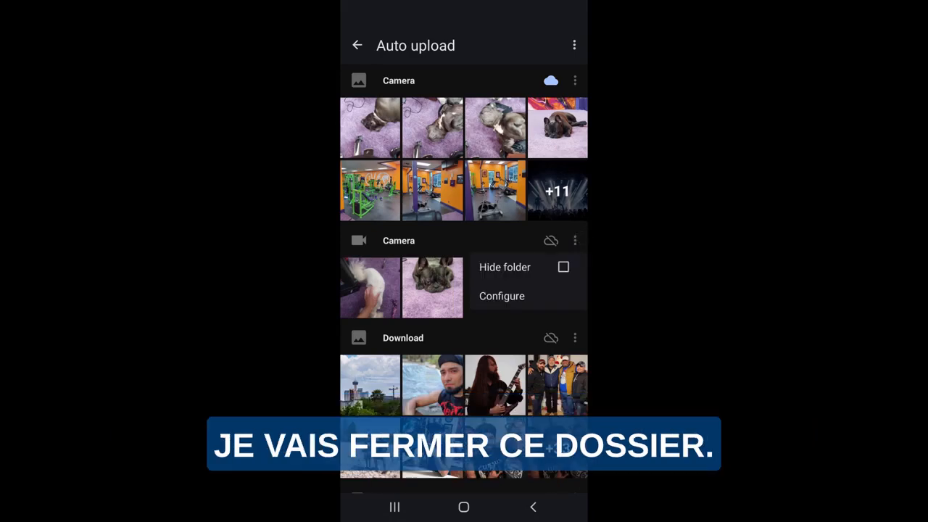
click(502, 296)
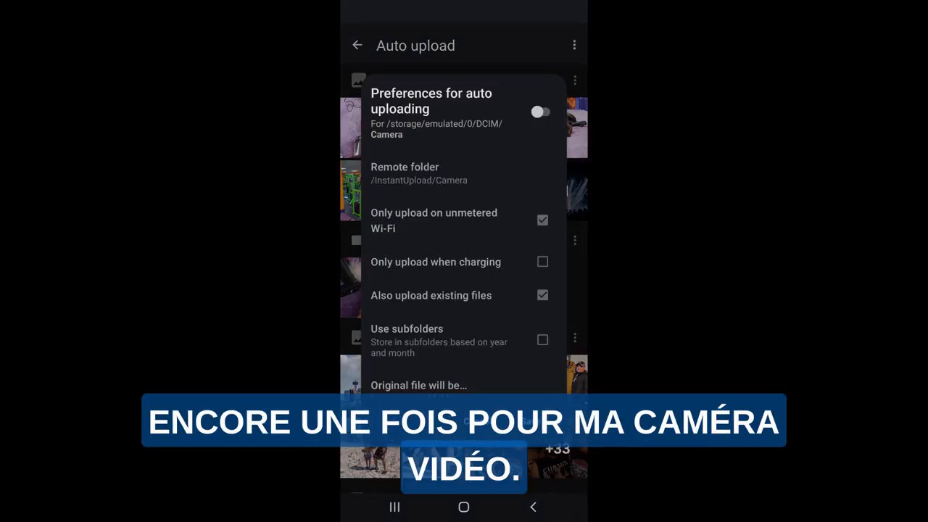
click(543, 112)
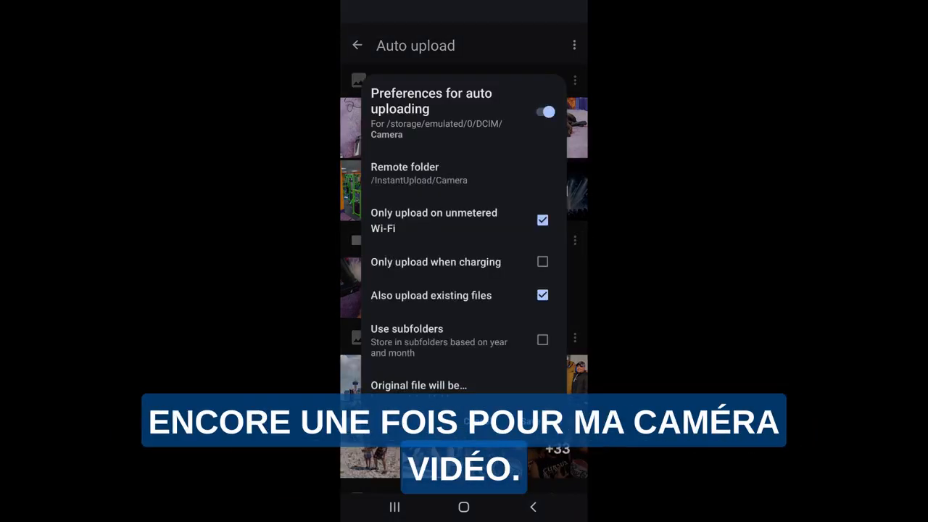
click(435, 171)
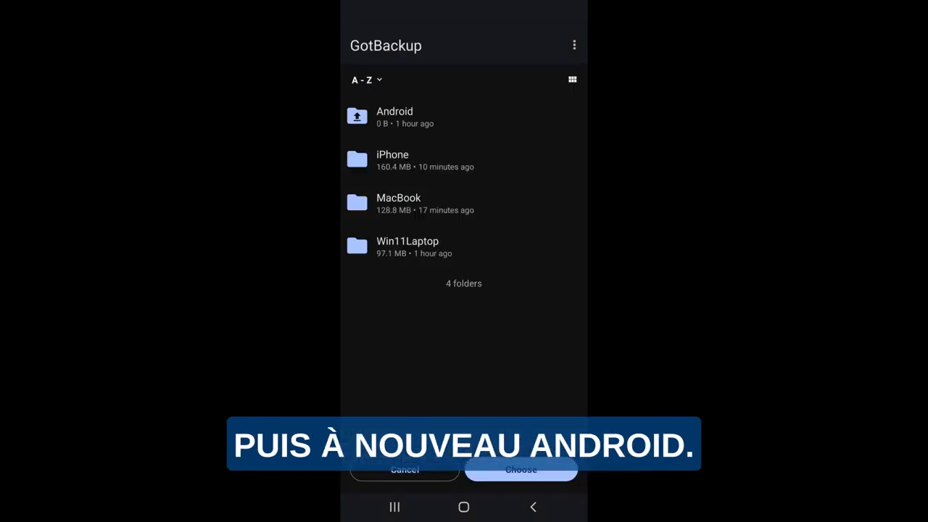
click(391, 109)
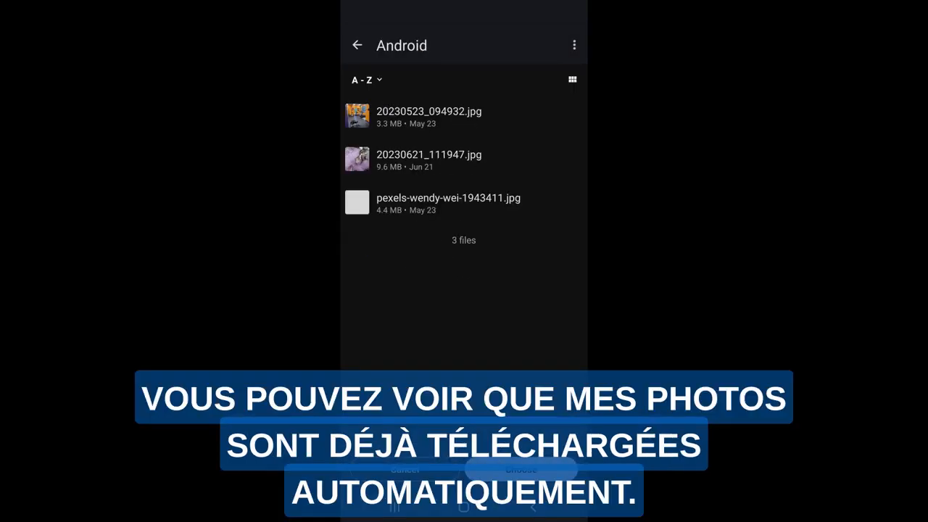
click(520, 469)
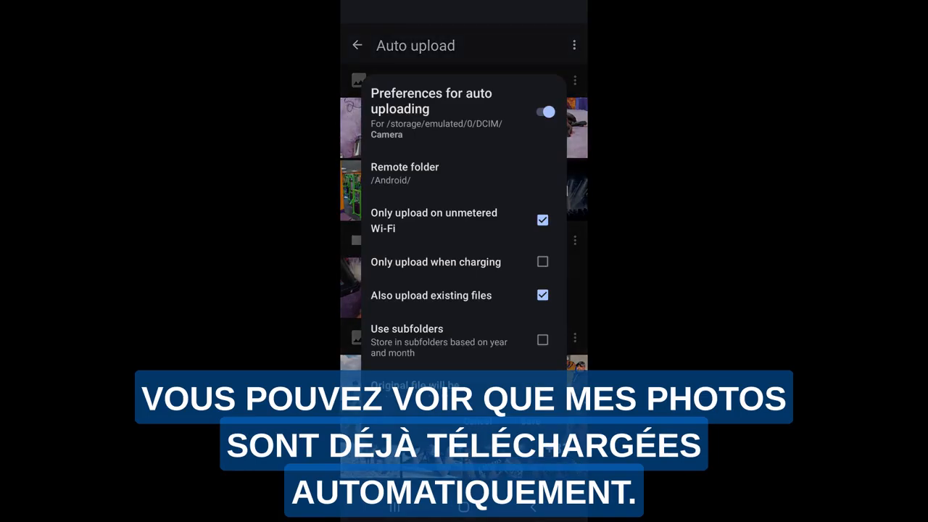
click(532, 425)
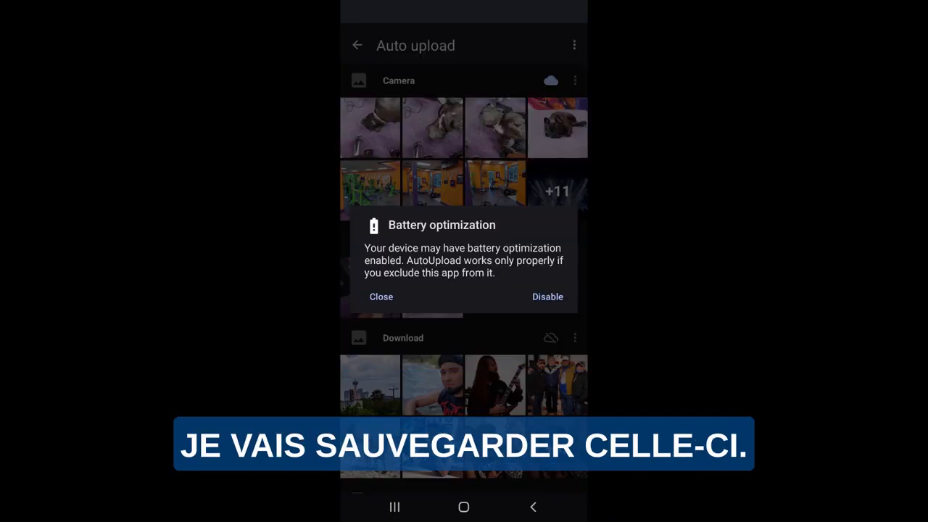
click(381, 296)
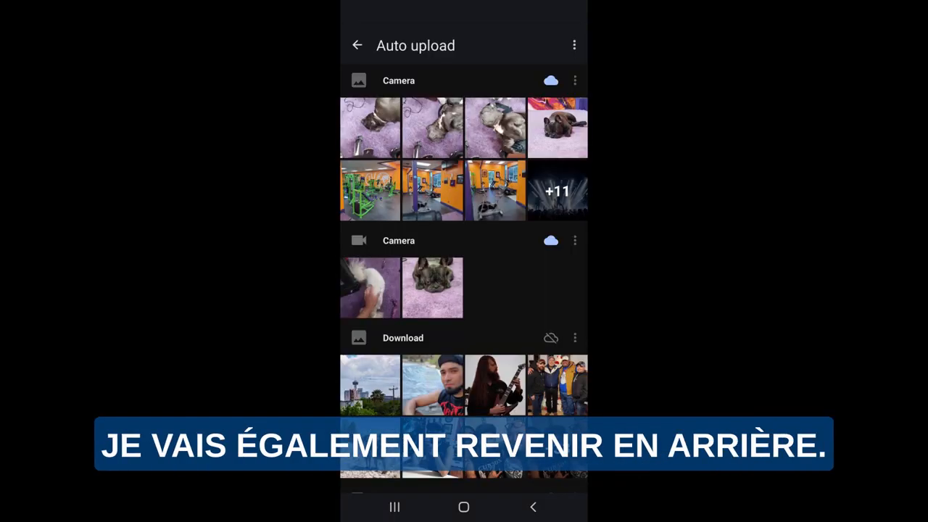
Leave the auto upload settings, check the Uploads list for pending files, and return to the full file list.
click(356, 45)
click(356, 44)
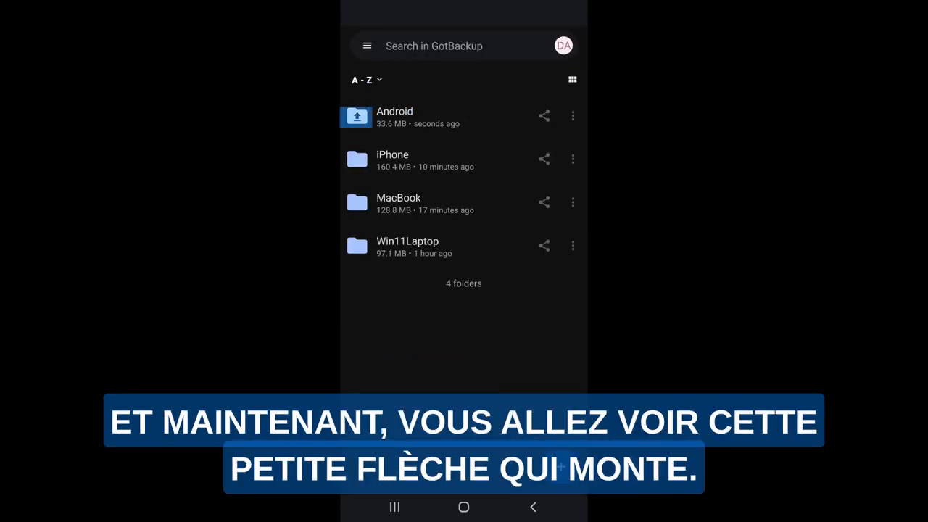
click(367, 46)
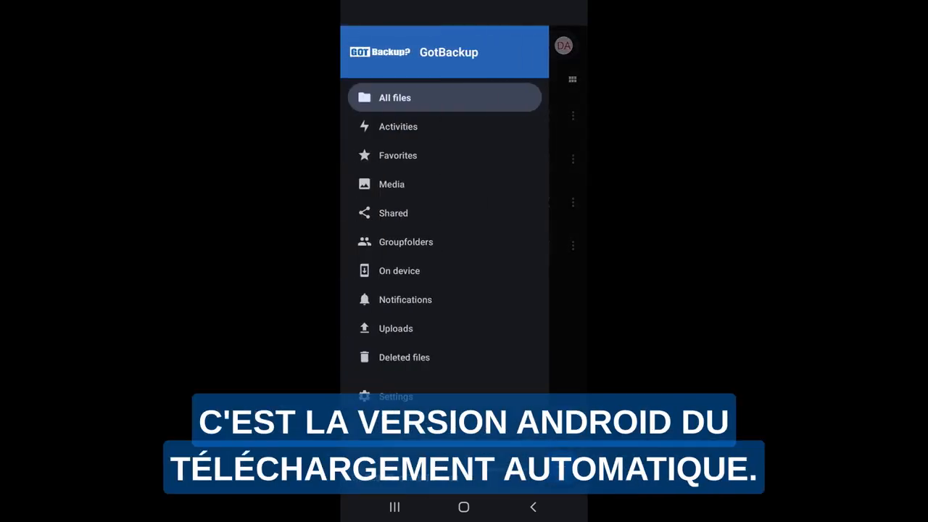
click(396, 329)
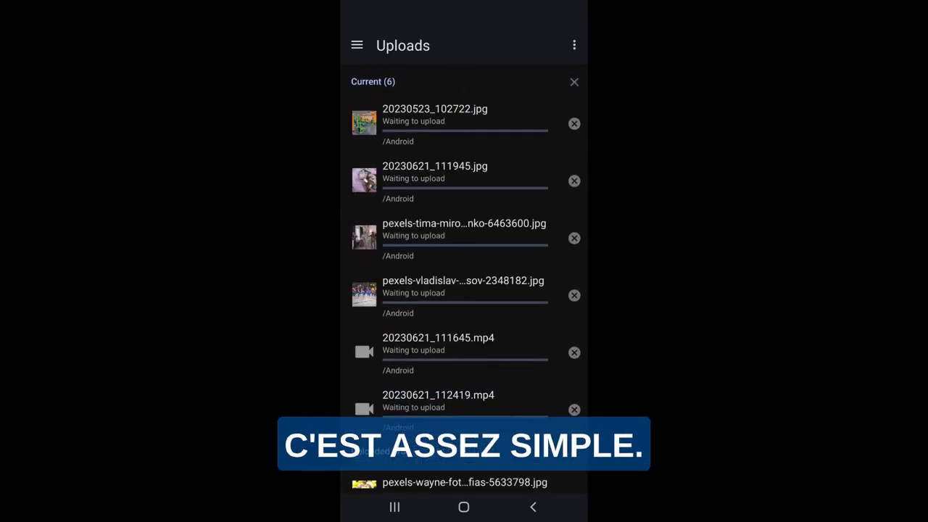
click(356, 45)
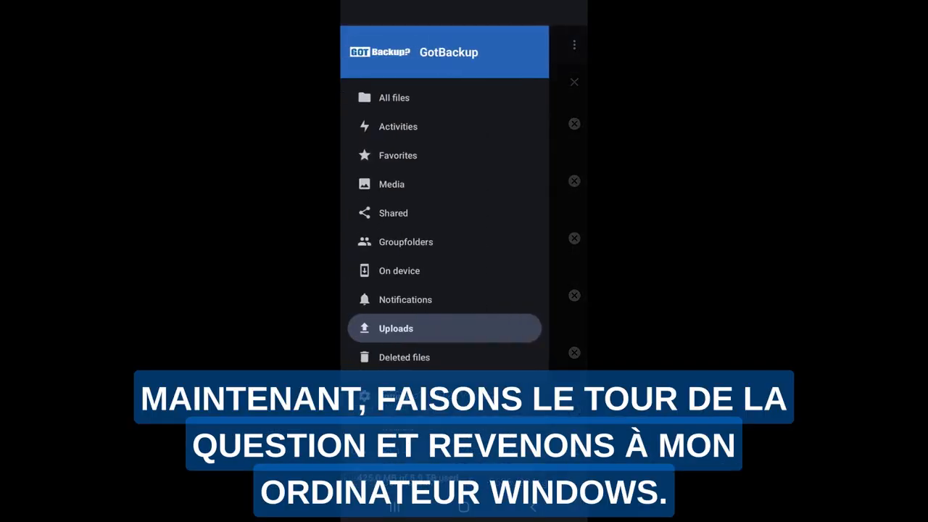
click(394, 97)
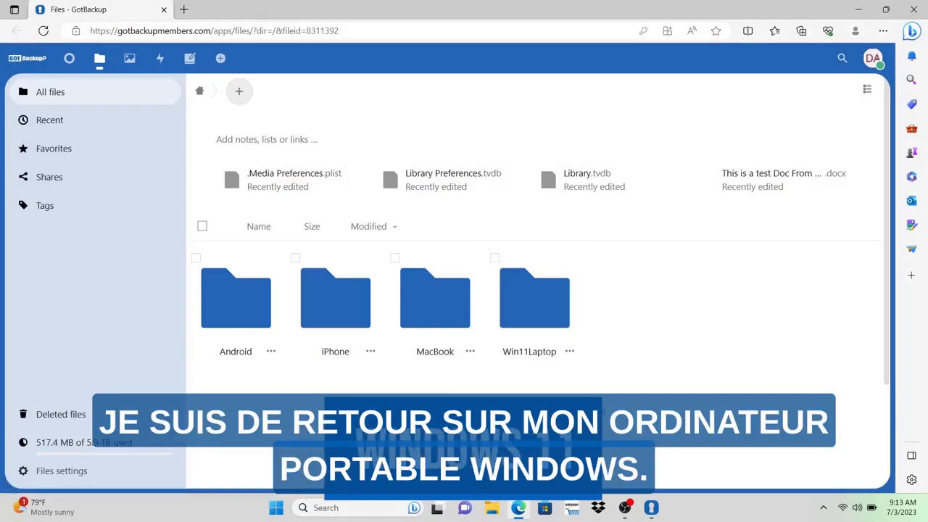
In the GotBackup web app on the Windows laptop, look through the uploaded photos in the Android folder and return to the root.
click(230, 305)
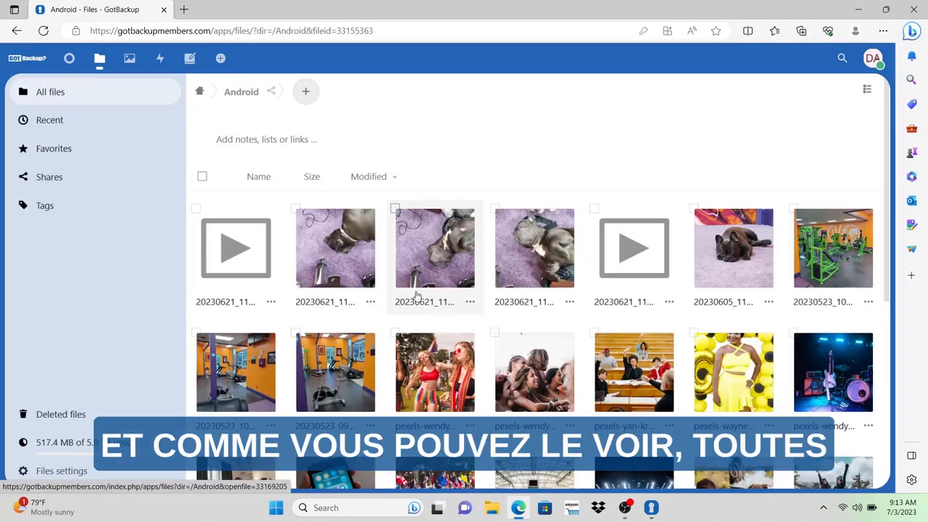
scroll(417, 295, down, 3)
scroll(433, 307, up, 5)
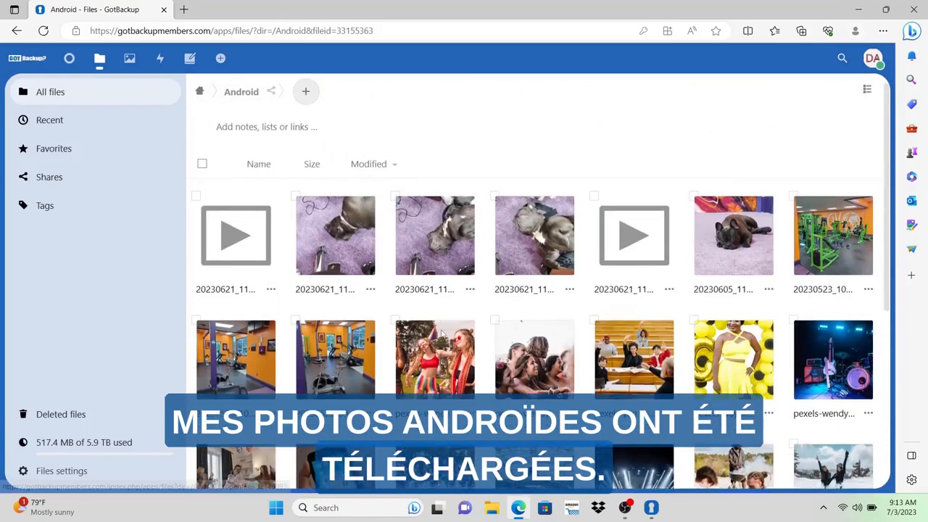
click(201, 92)
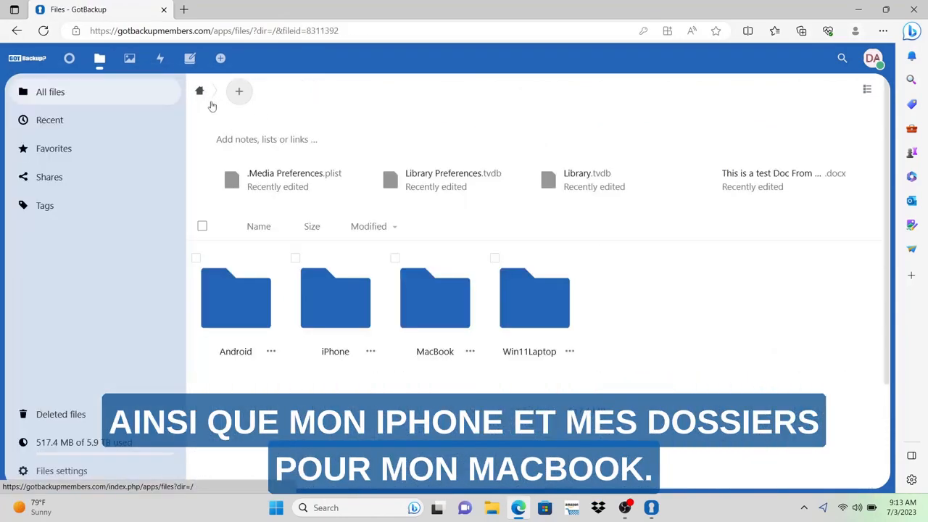
View the iPhone folder's uploaded files in the web app, return to the root, and open the MacBook folder.
click(340, 312)
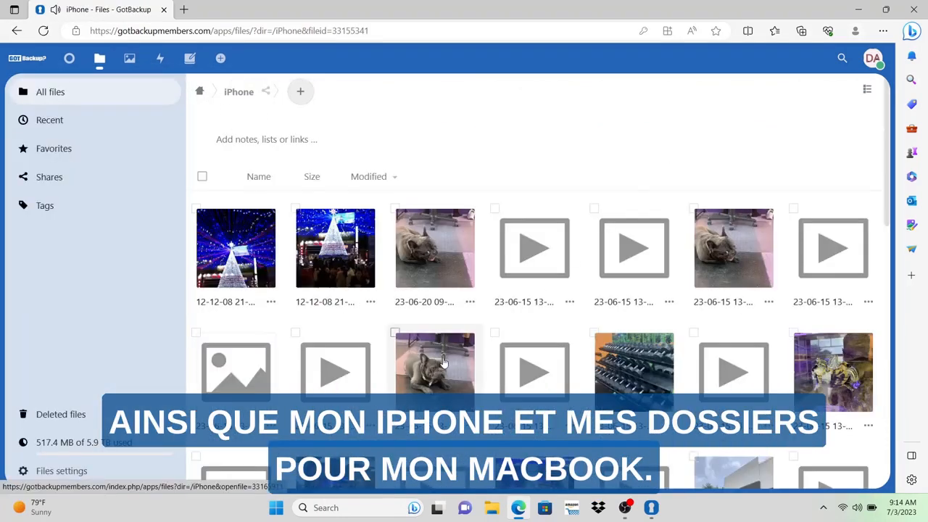
click(444, 363)
click(199, 91)
click(200, 92)
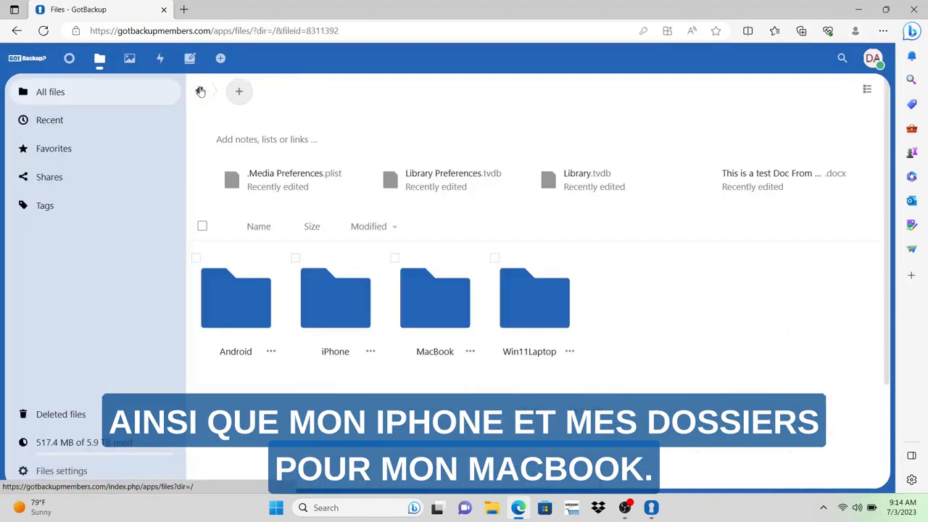
click(429, 311)
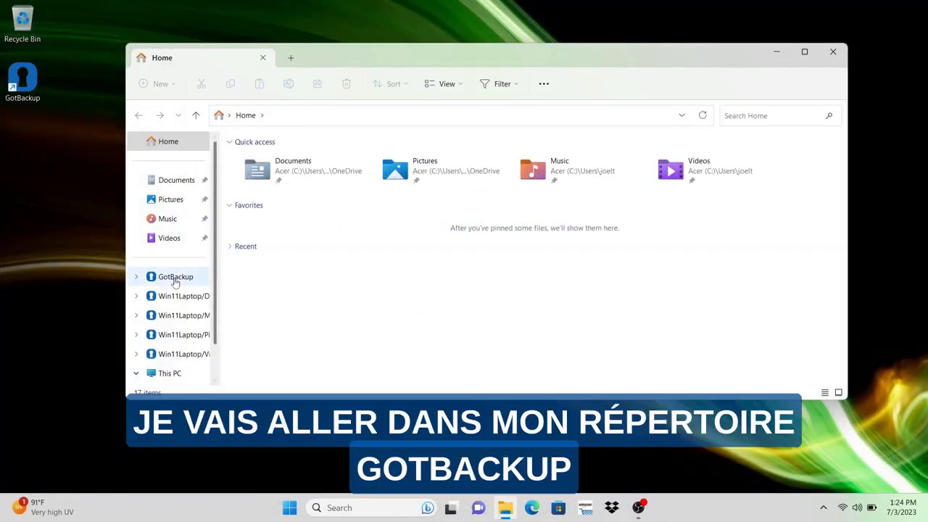
In File Explorer, open the GotBackup directory's Android folder, view the virtual file 20230605_110946.jpg, and close the photo viewer.
click(175, 279)
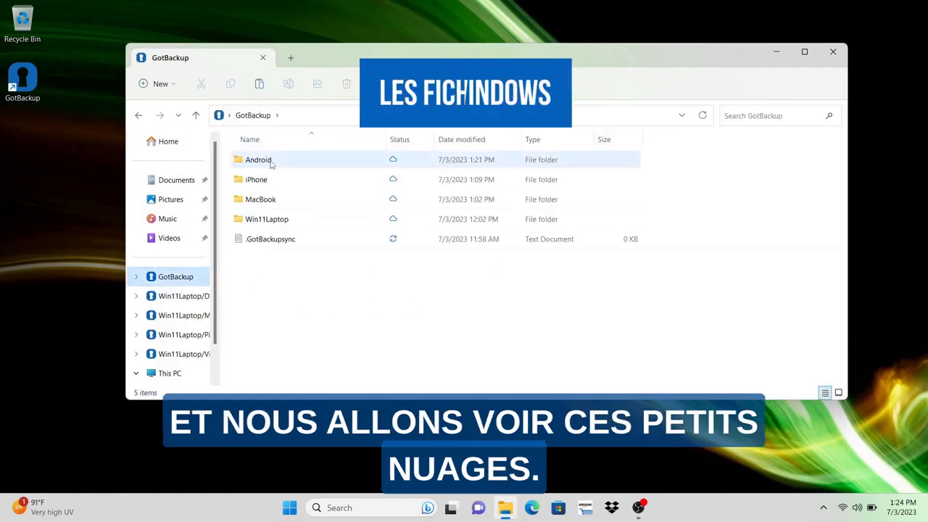
double_click(255, 160)
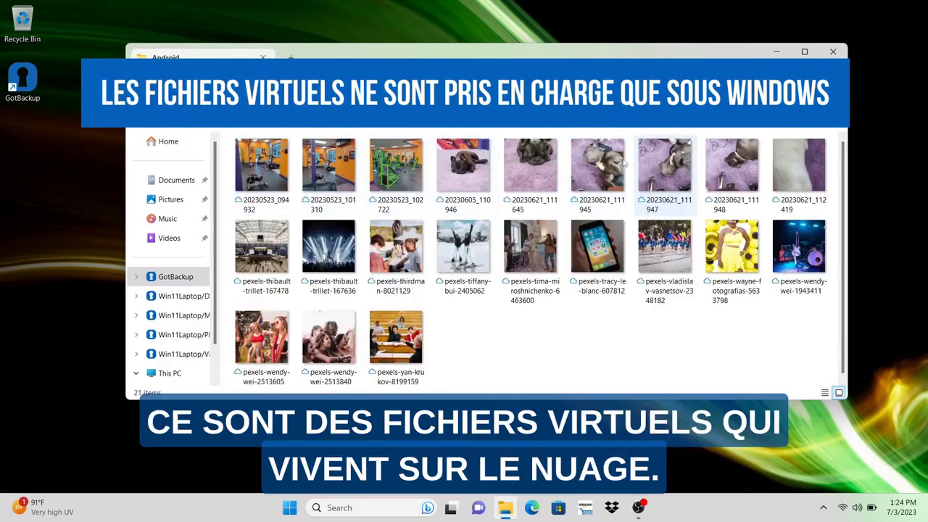
click(459, 171)
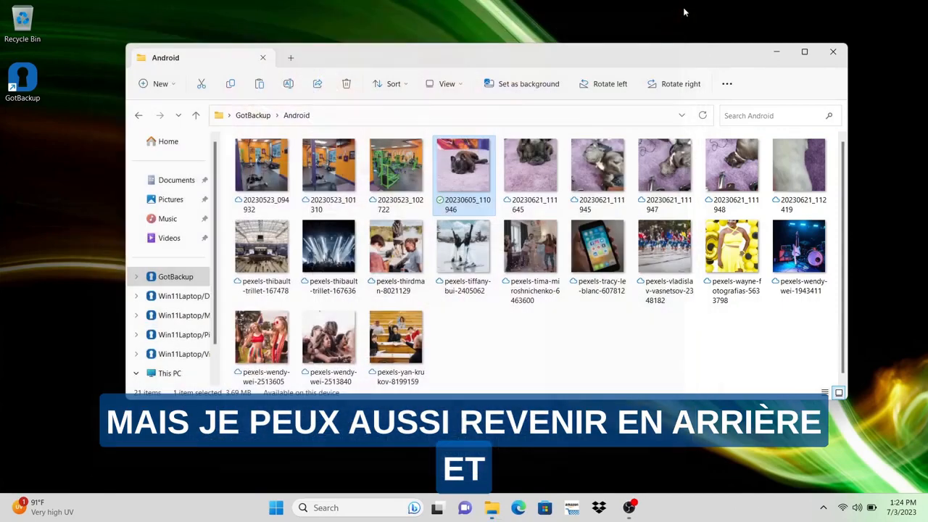
click(681, 10)
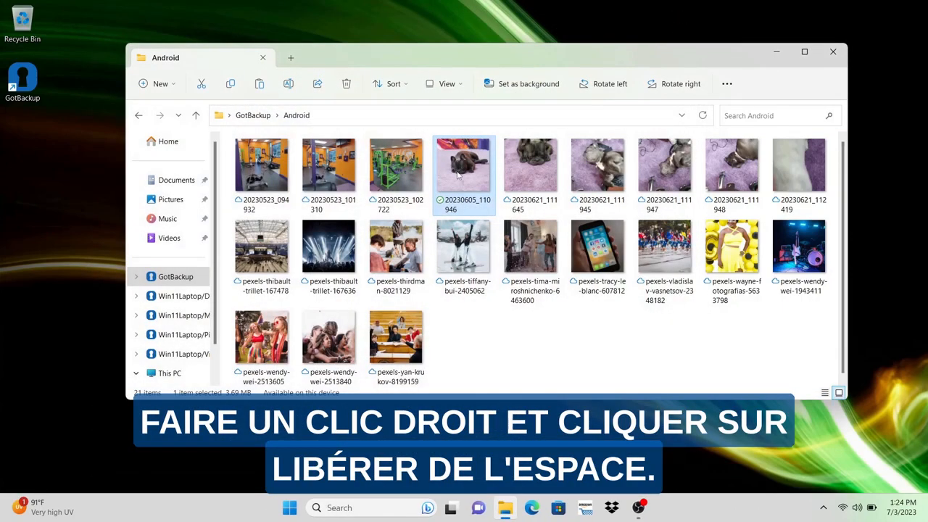
Free up the local space used by 20230605_110946 in the Android folder, making it a cloud-only virtual file again.
right_click(457, 174)
click(505, 376)
click(499, 367)
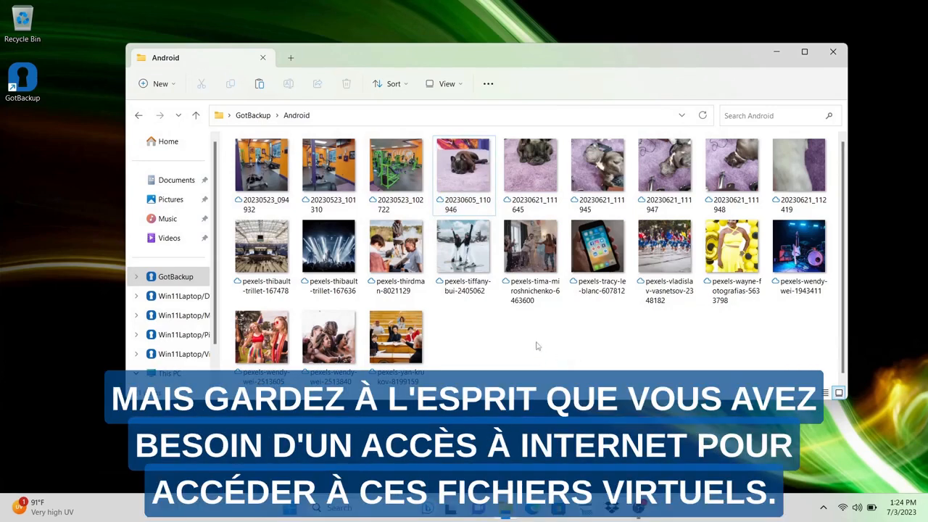
Return to the GotBackup directory and open the iPhone folder to view its virtual files.
click(141, 118)
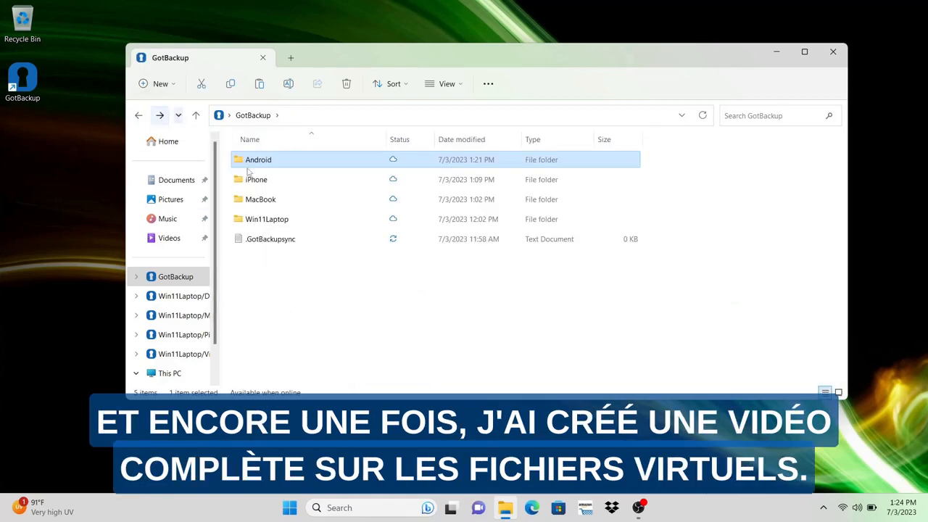
click(242, 181)
double_click(241, 180)
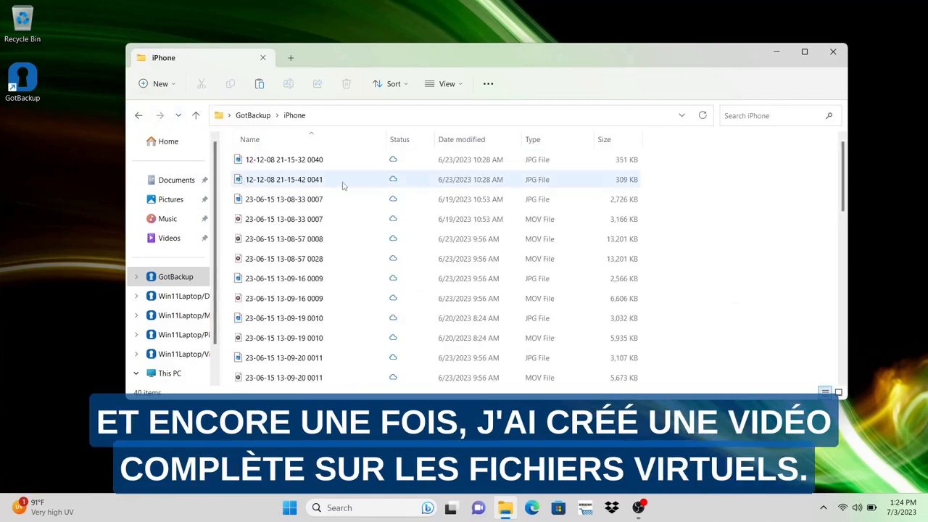